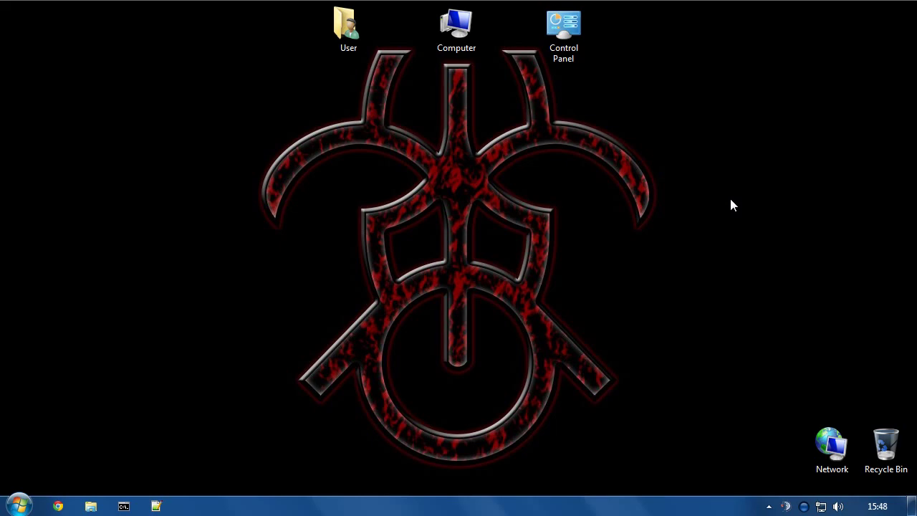
# Maximize the TeamSpeak window and add Other Admin to the Server Admin [perm] group.
pyautogui.click(803, 506)
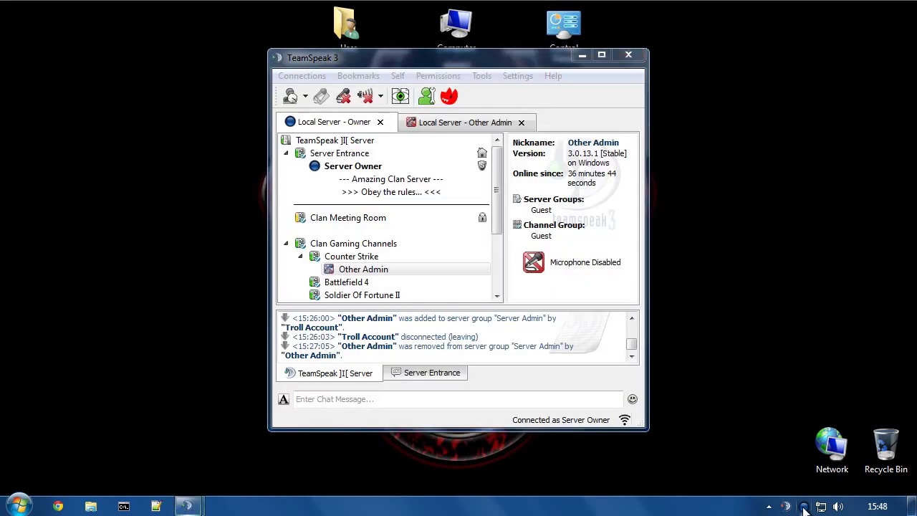
pyautogui.click(602, 55)
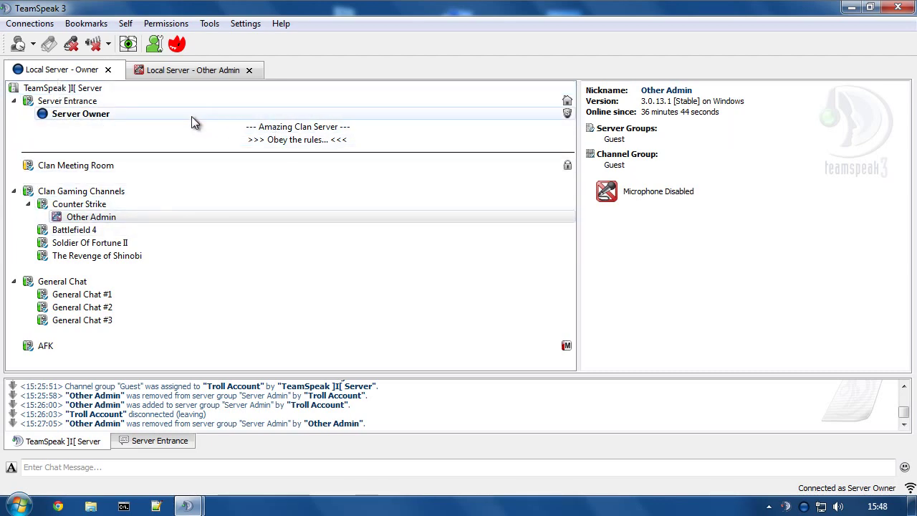
pyautogui.rightClick(96, 215)
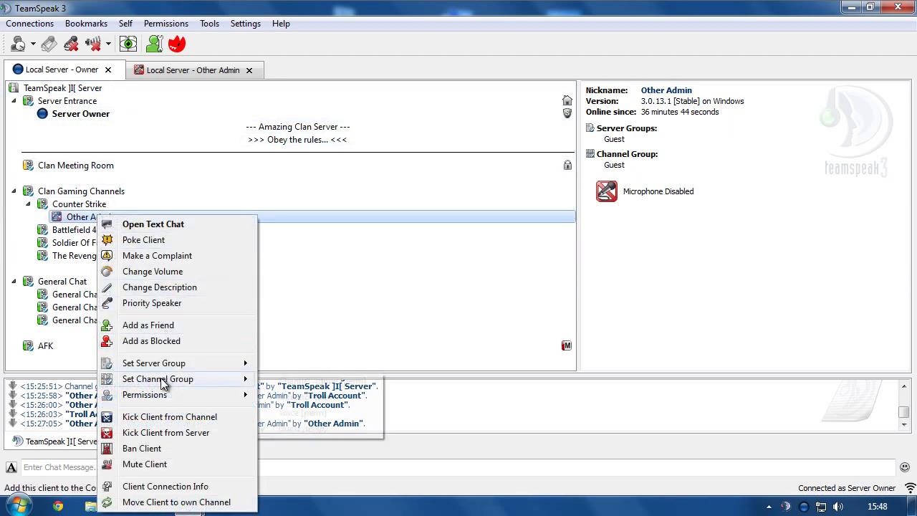
pyautogui.moveTo(164, 365)
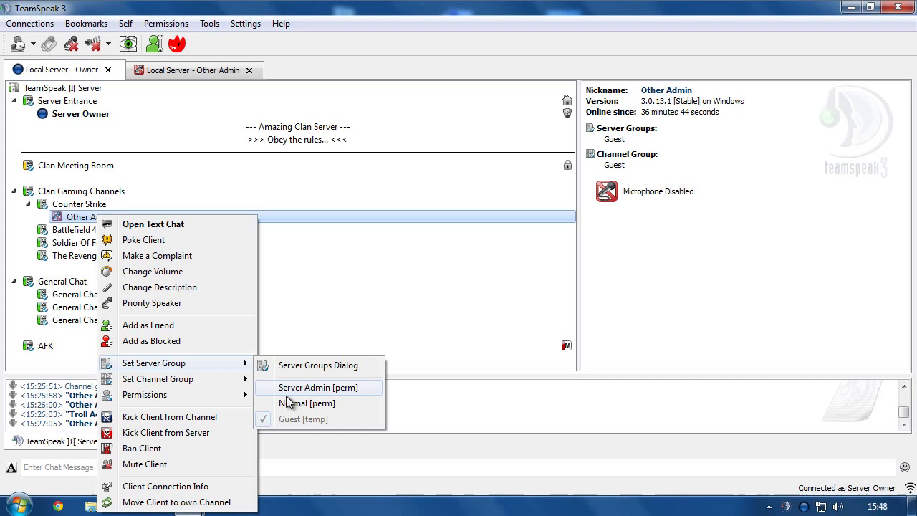
pyautogui.click(309, 388)
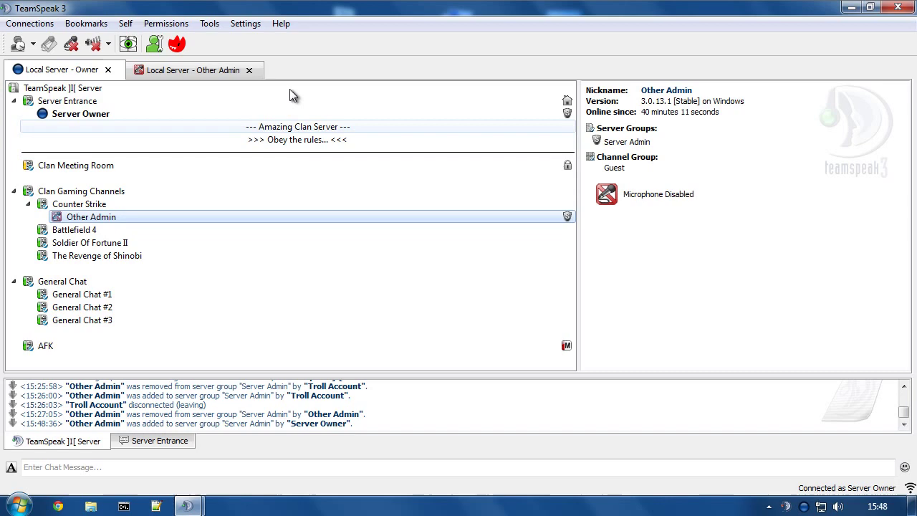
pyautogui.click(246, 25)
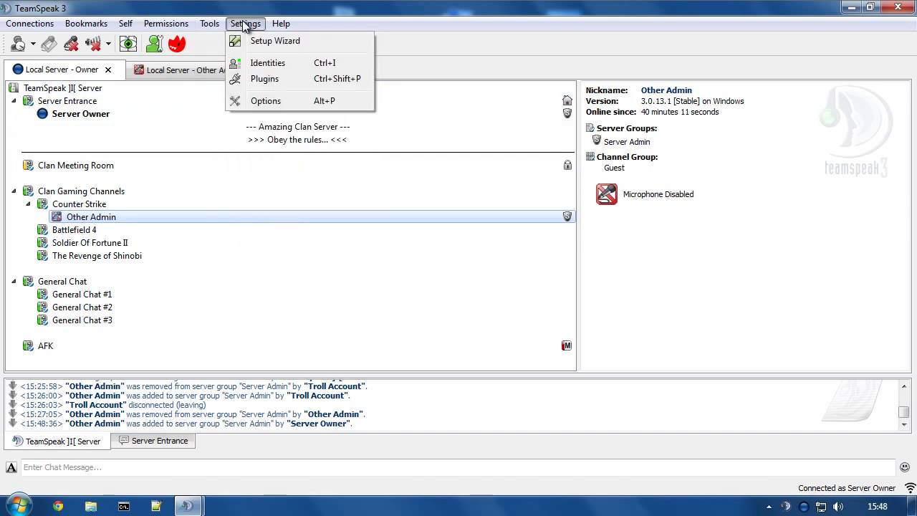
pyautogui.click(262, 100)
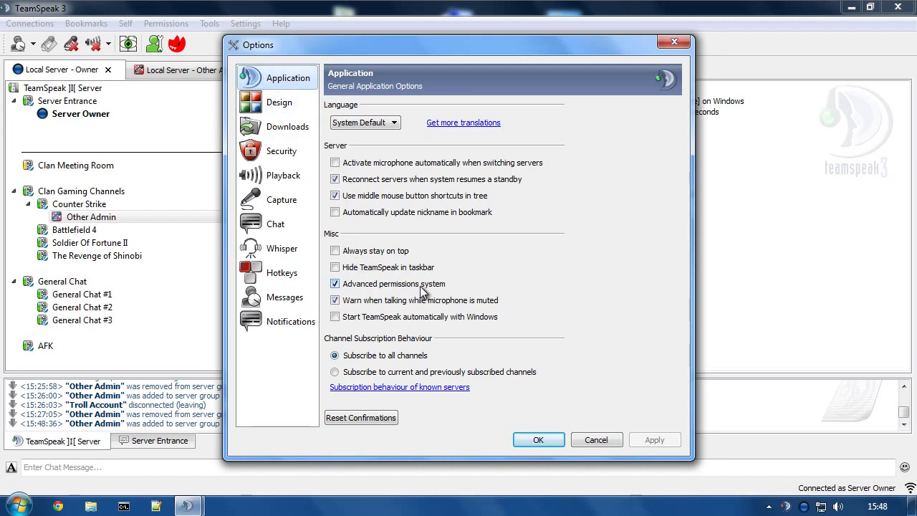
pyautogui.click(592, 441)
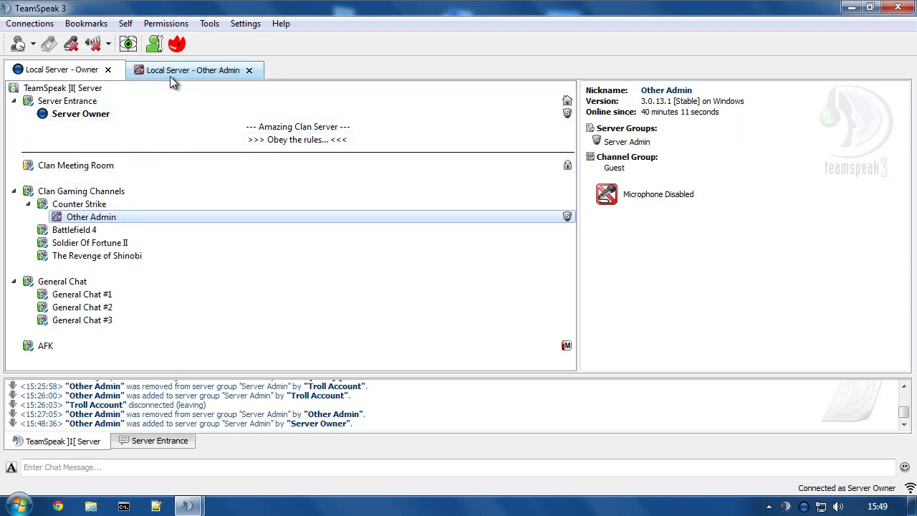
# Switch to the Local Server - Other Admin tab and bring up Other Admin's Permissions menu.
pyautogui.click(68, 114)
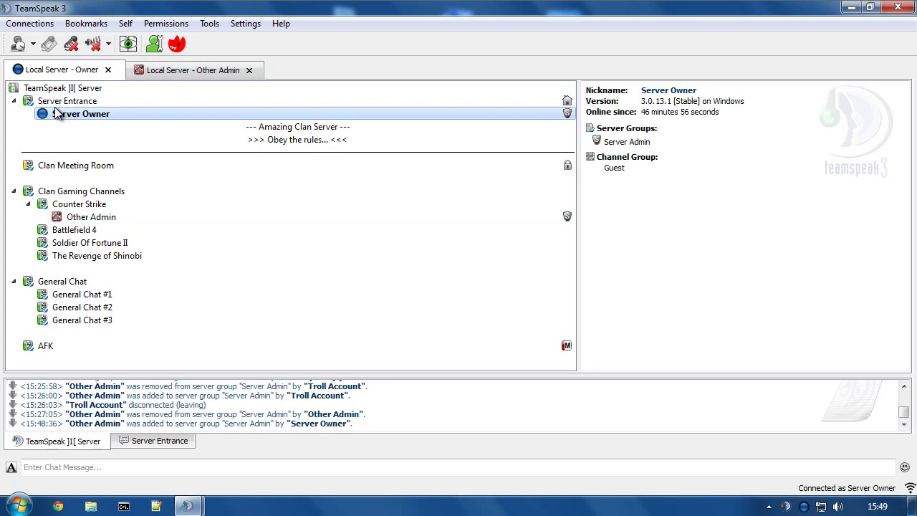
pyautogui.click(172, 69)
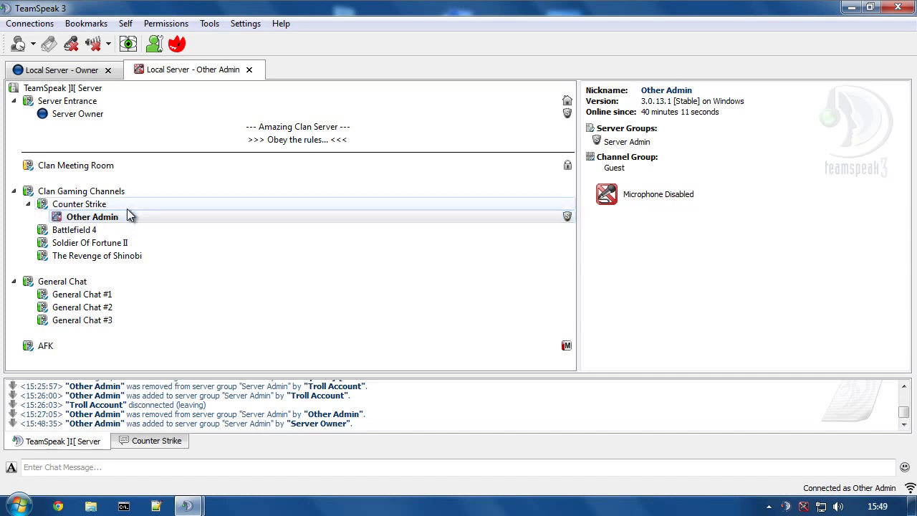
pyautogui.click(108, 218)
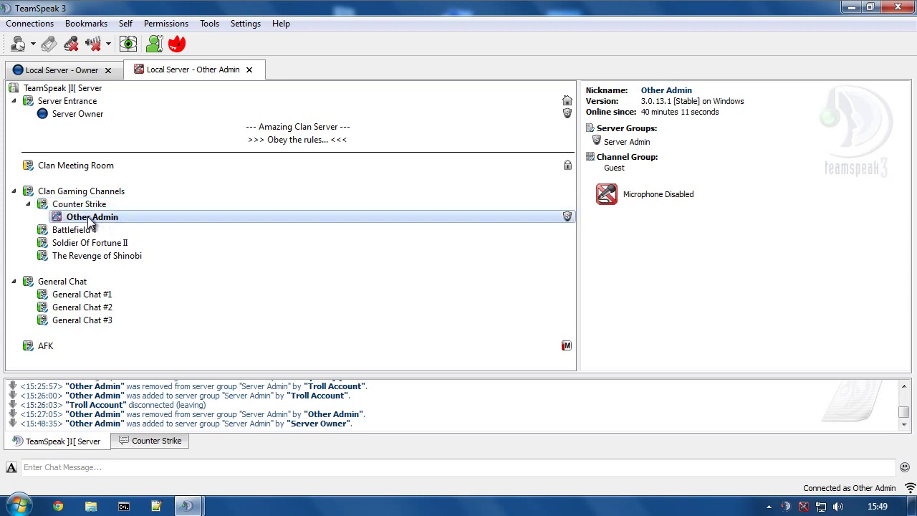
pyautogui.rightClick(87, 216)
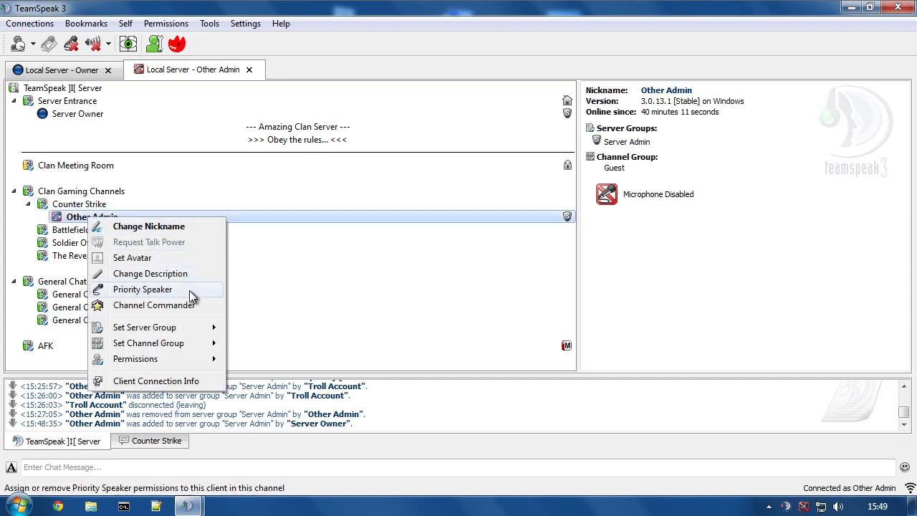
pyautogui.moveTo(139, 356)
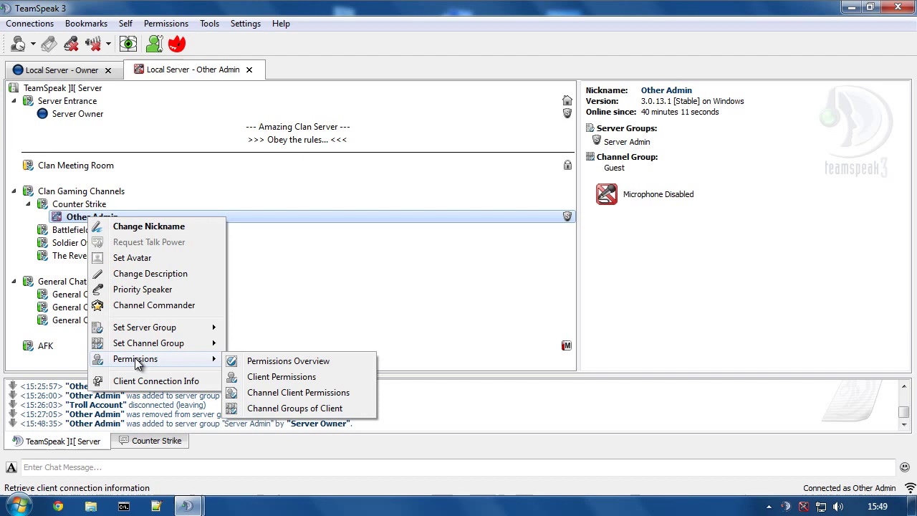
# In Other Admin's client permissions, set Group Member Add/Remove Power to 75.
pyautogui.click(287, 379)
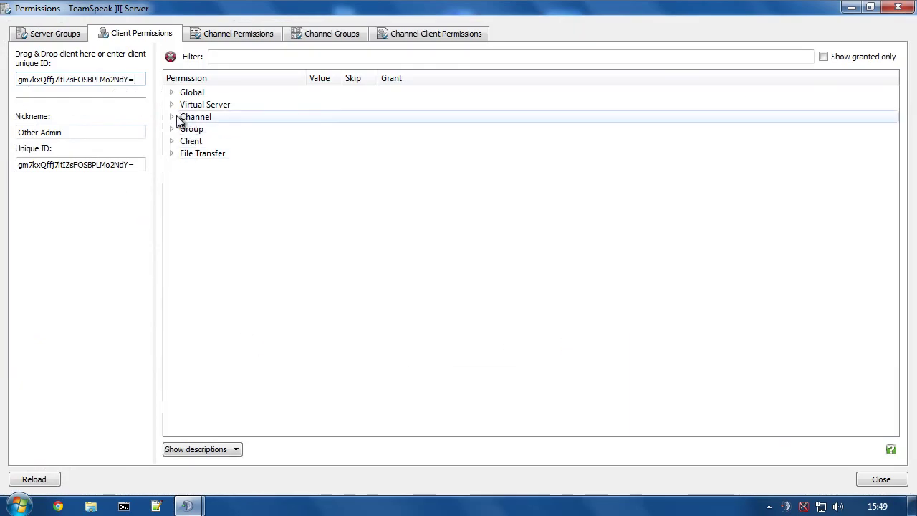
pyautogui.click(171, 129)
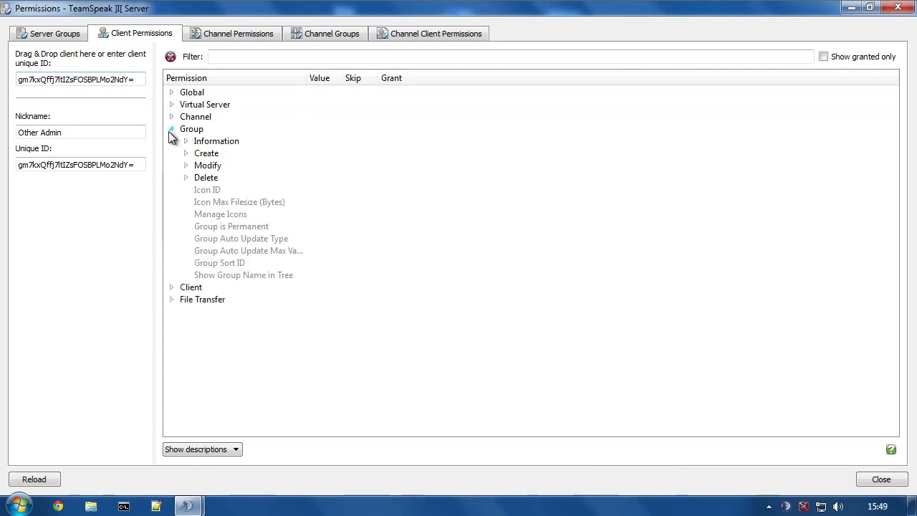
pyautogui.click(186, 165)
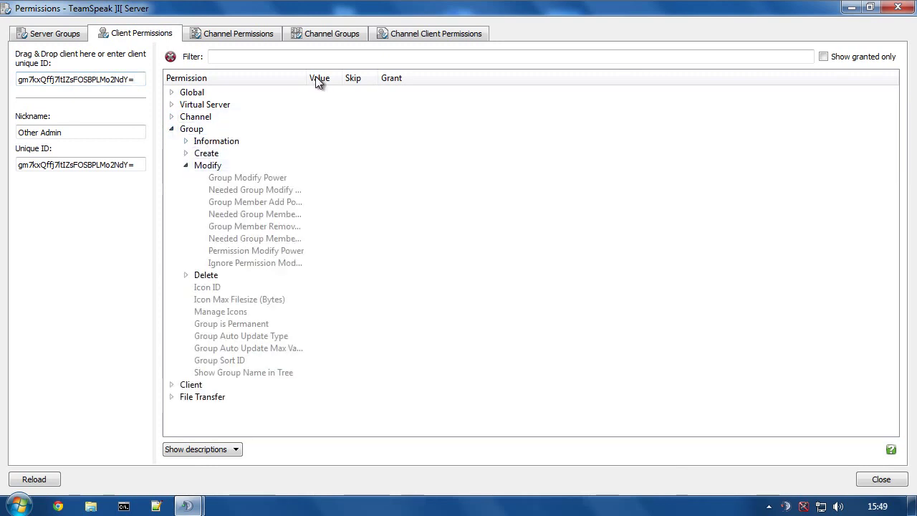
pyautogui.moveTo(307, 77); pyautogui.dragTo(413, 83)
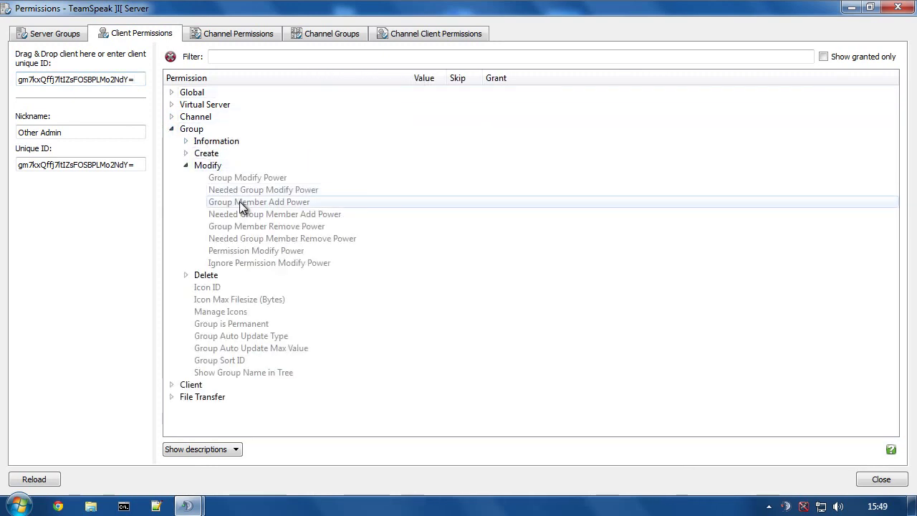
pyautogui.doubleClick(239, 201)
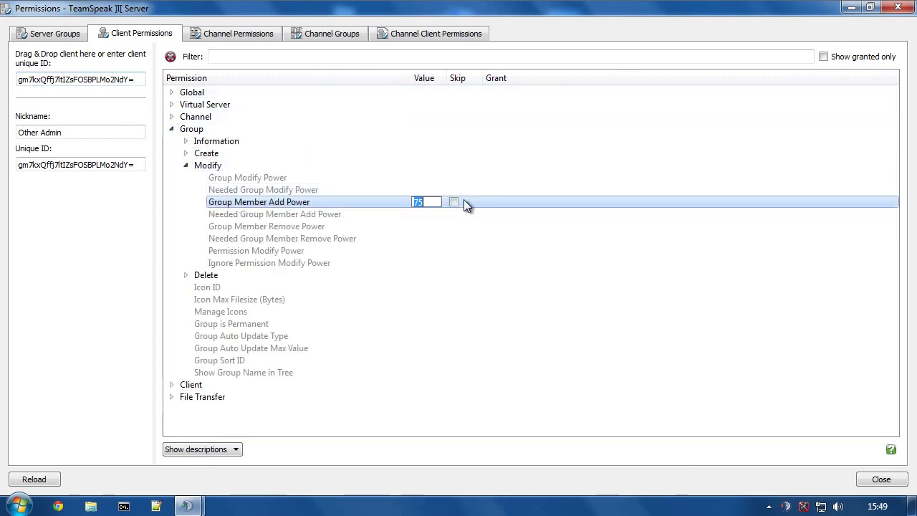
pyautogui.doubleClick(236, 226)
pyautogui.write('75')
pyautogui.press('Return')
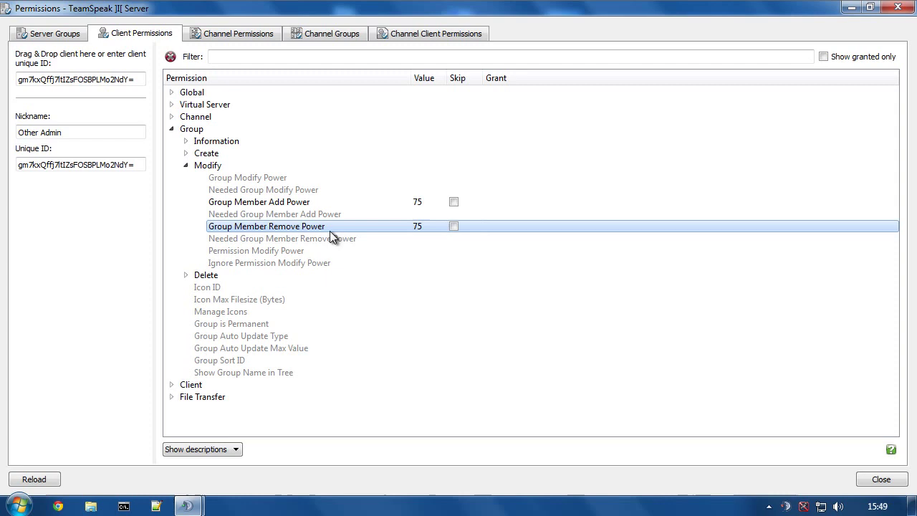
# Set Client Permission Modify Power to 75 and close the permissions window.
pyautogui.click(172, 129)
pyautogui.click(171, 141)
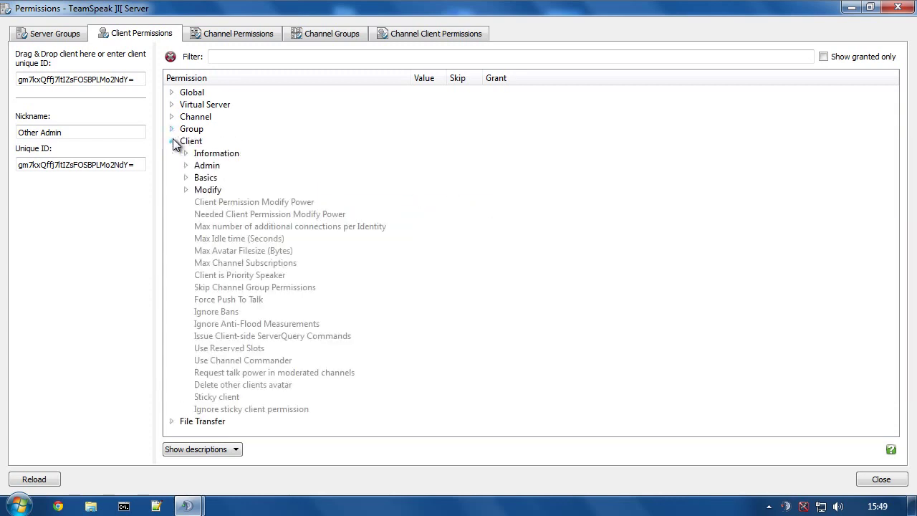
pyautogui.doubleClick(217, 203)
pyautogui.press('Return')
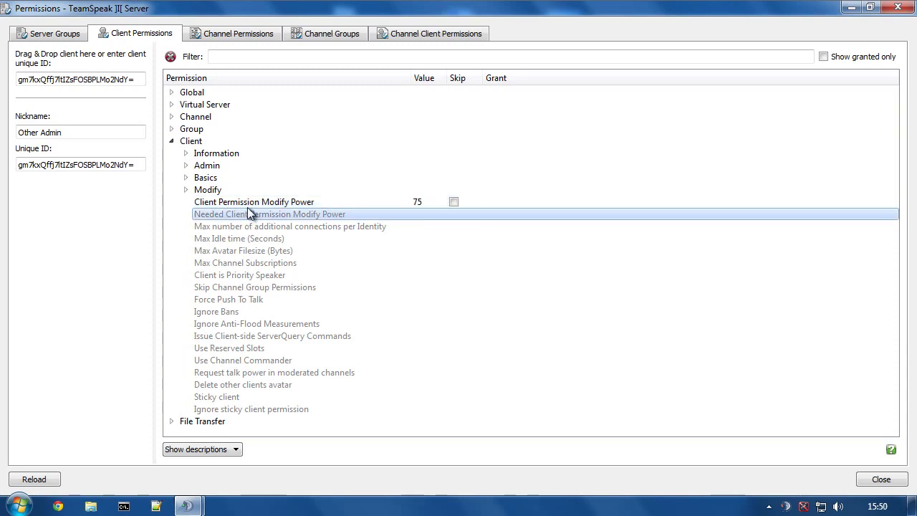
pyautogui.click(895, 8)
# On the Owner connection, remove Other Admin from the Server Admin group.
pyautogui.click(68, 70)
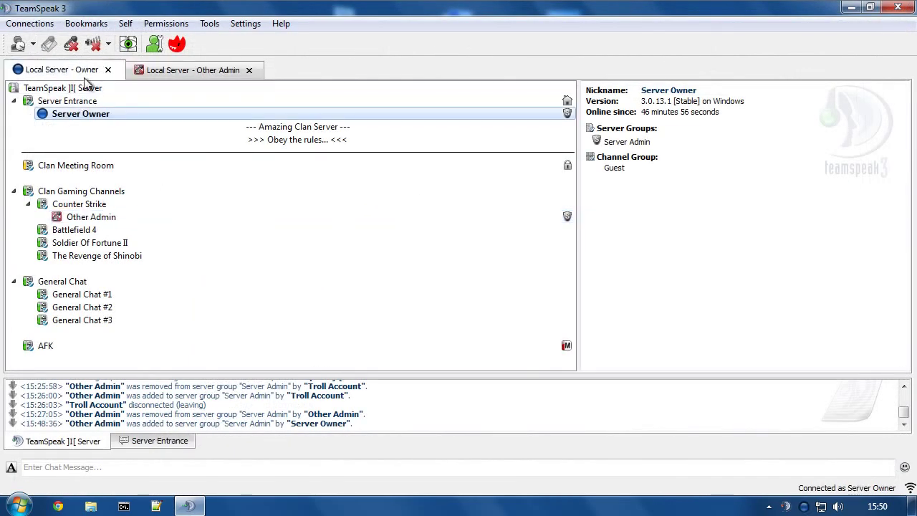
pyautogui.rightClick(83, 220)
pyautogui.moveTo(140, 365)
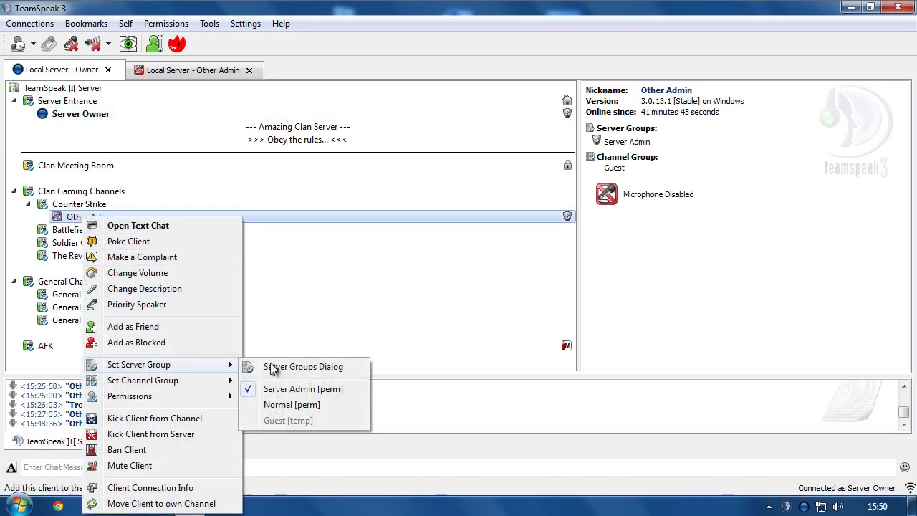
pyautogui.click(296, 386)
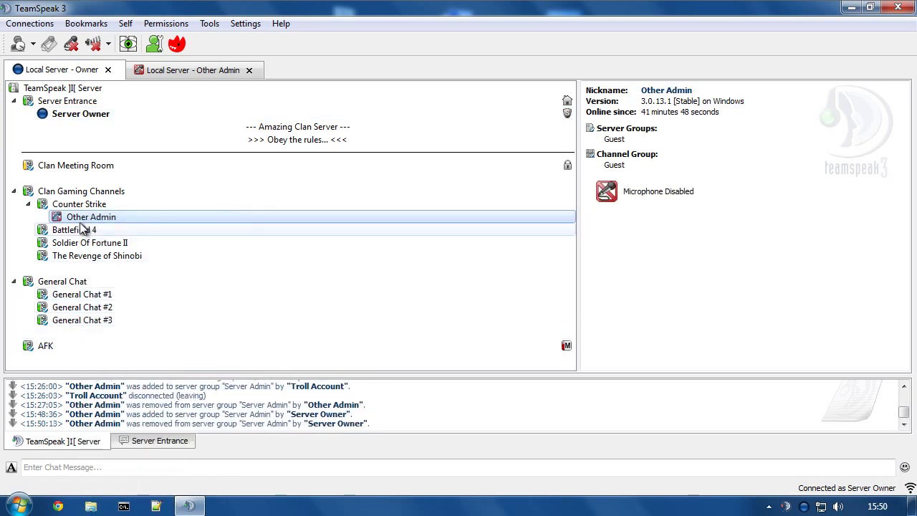
# From the Other Admin connection, add Other Admin to Server Admin, then remove it again.
pyautogui.click(164, 74)
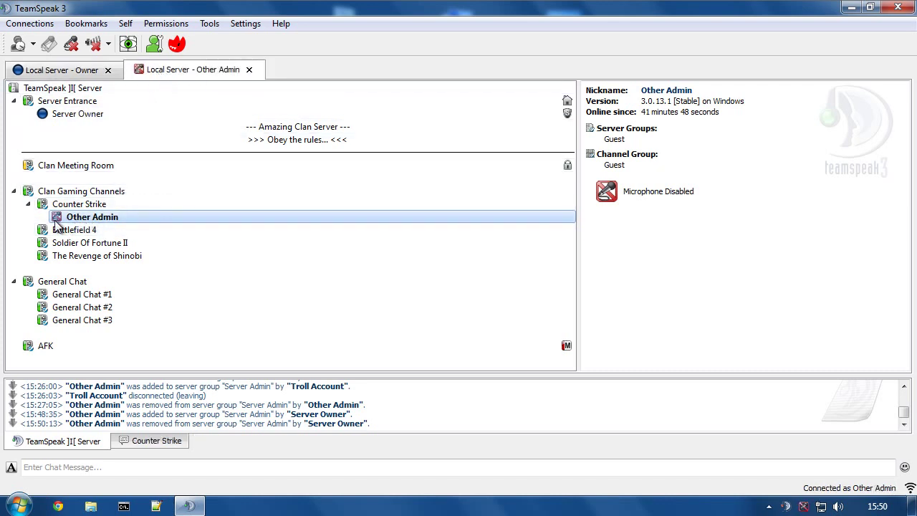
pyautogui.rightClick(96, 217)
pyautogui.moveTo(175, 333)
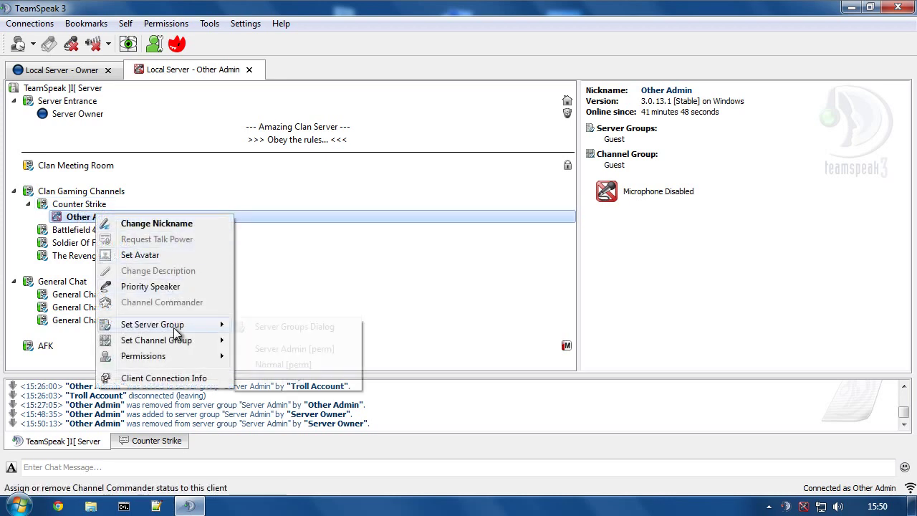
pyautogui.click(282, 351)
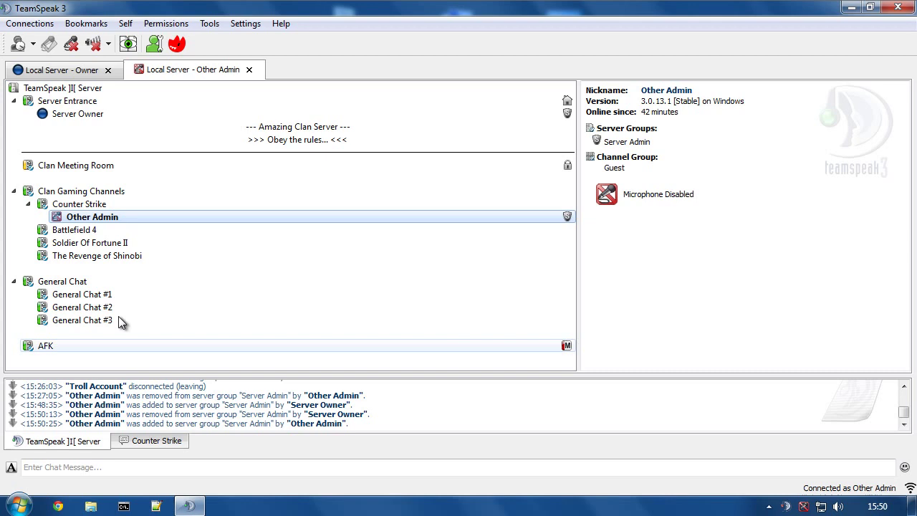
pyautogui.rightClick(84, 217)
pyautogui.moveTo(134, 330)
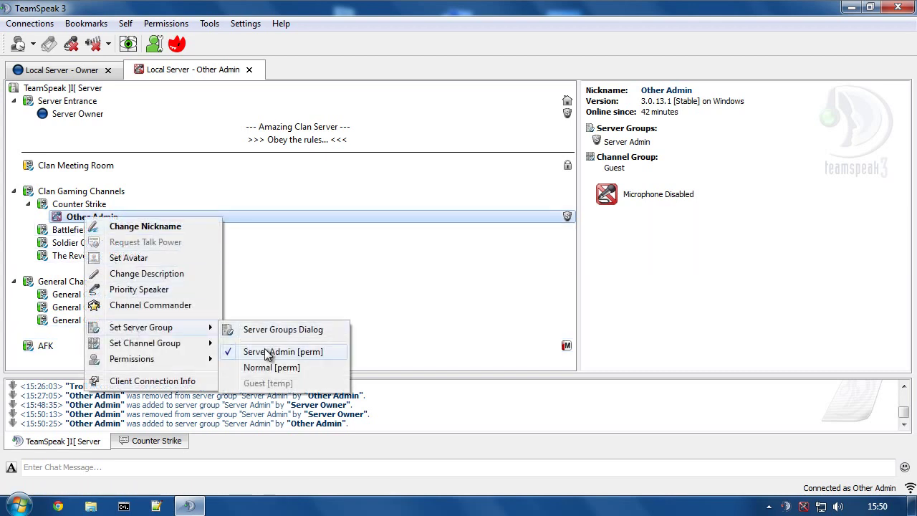
pyautogui.click(267, 351)
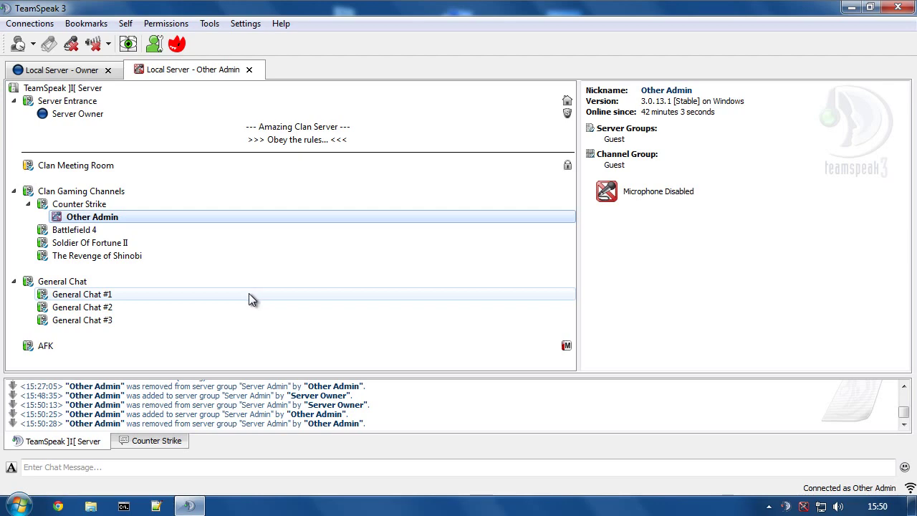
# Remove Server Owner from the Server Admin group.
pyautogui.click(77, 114)
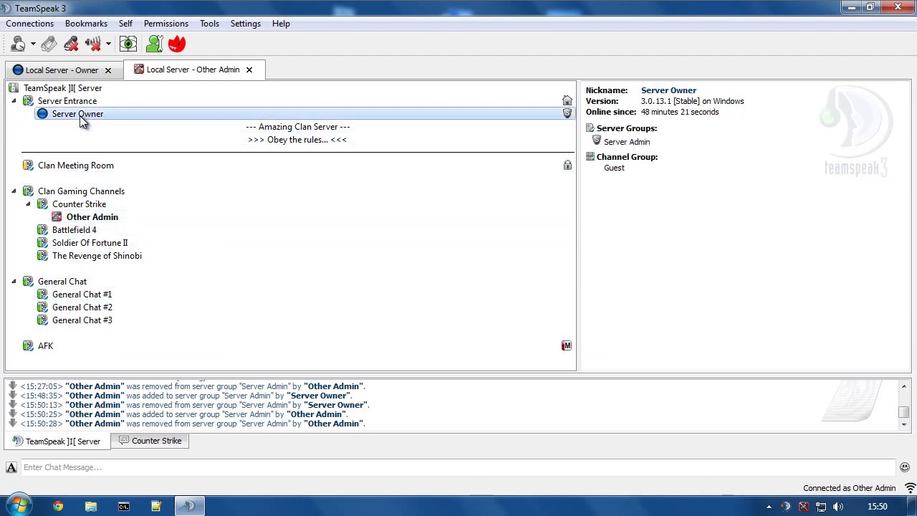
pyautogui.rightClick(80, 116)
pyautogui.moveTo(214, 264)
pyautogui.click(301, 288)
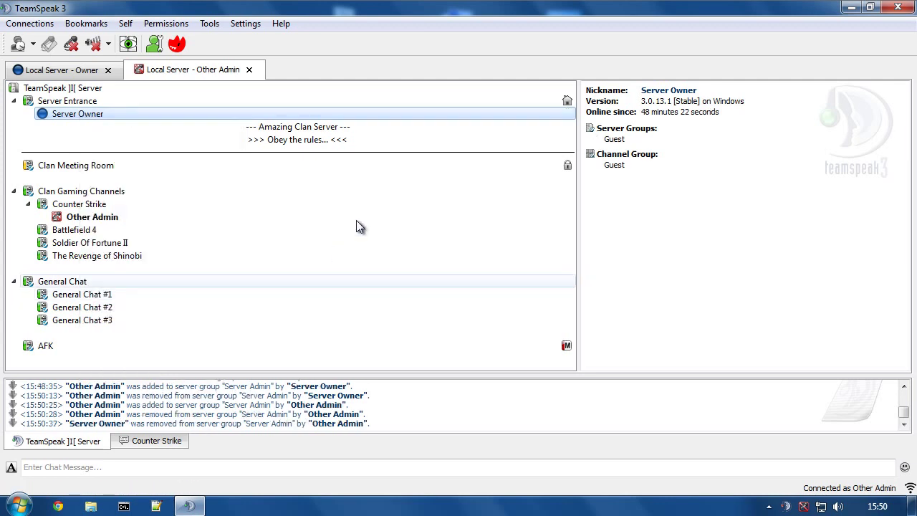
# Add Server Owner back to Server Admin [perm] and view Other Admin's details.
pyautogui.rightClick(72, 114)
pyautogui.moveTo(168, 265)
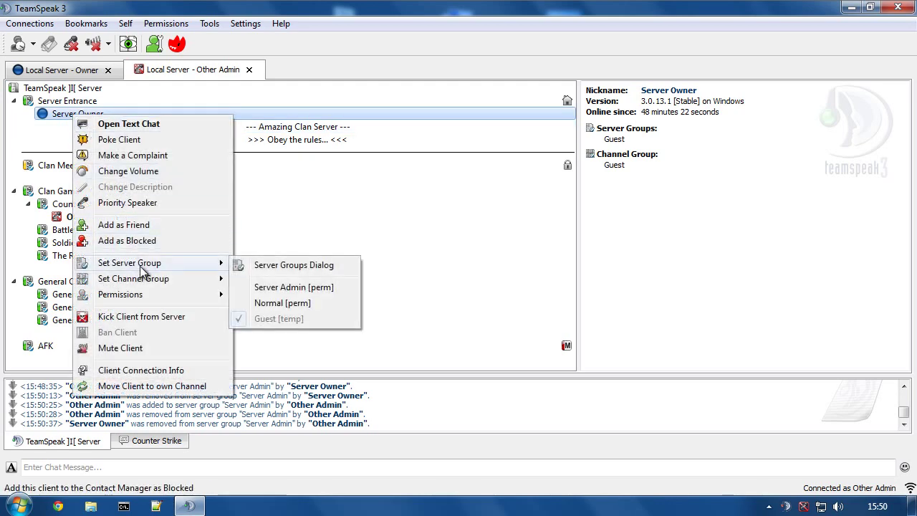
pyautogui.click(294, 287)
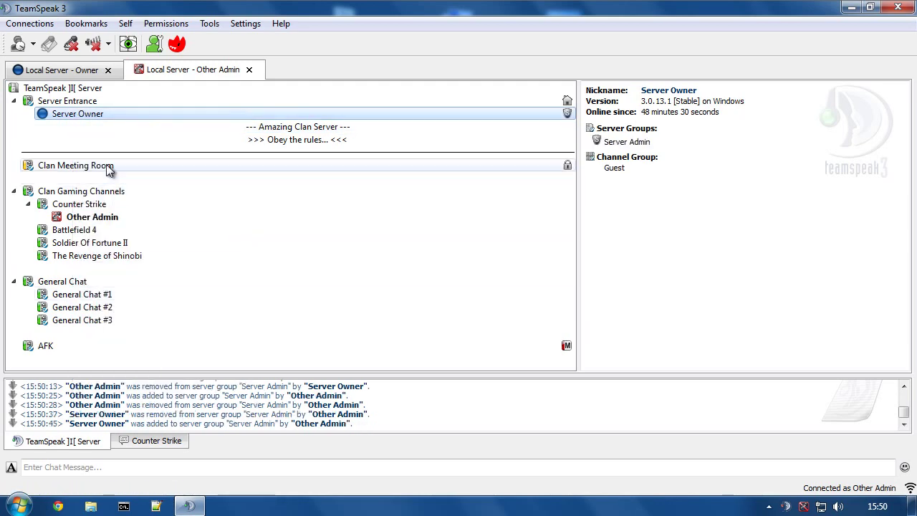
pyautogui.click(79, 217)
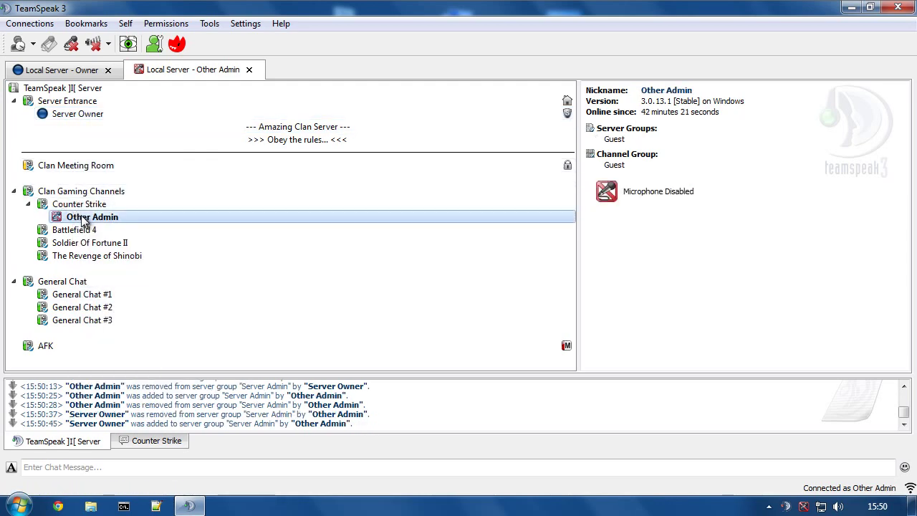
# From the Owner connection, review Other Admin's Permissions Overview showing three client permissions at 75, then close it.
pyautogui.click(45, 72)
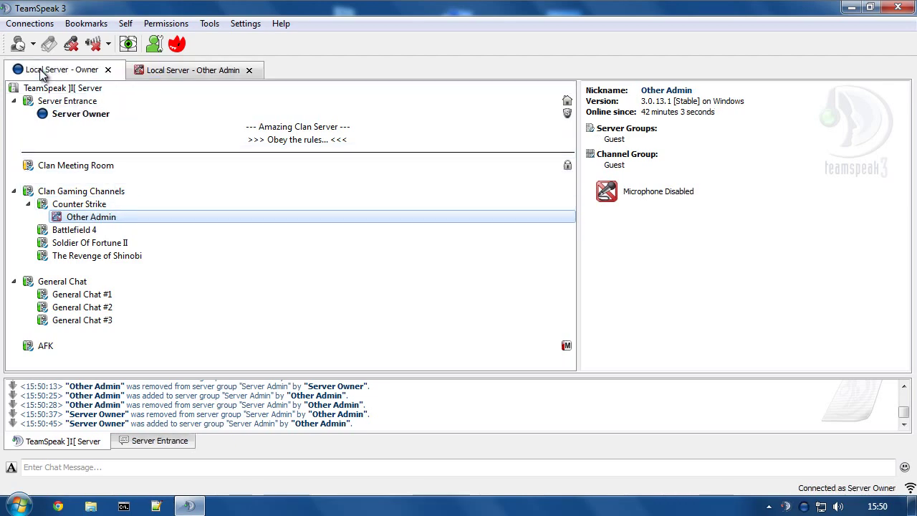
pyautogui.rightClick(76, 216)
pyautogui.moveTo(133, 395)
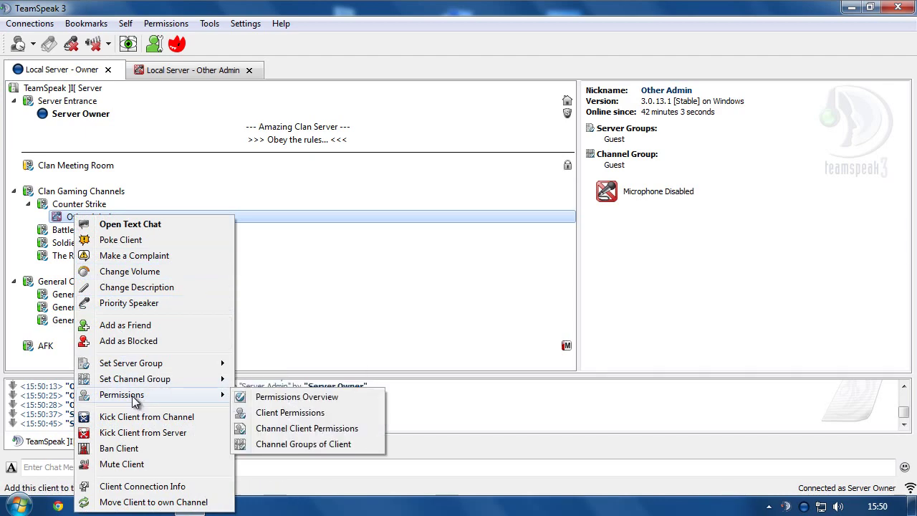
pyautogui.click(291, 397)
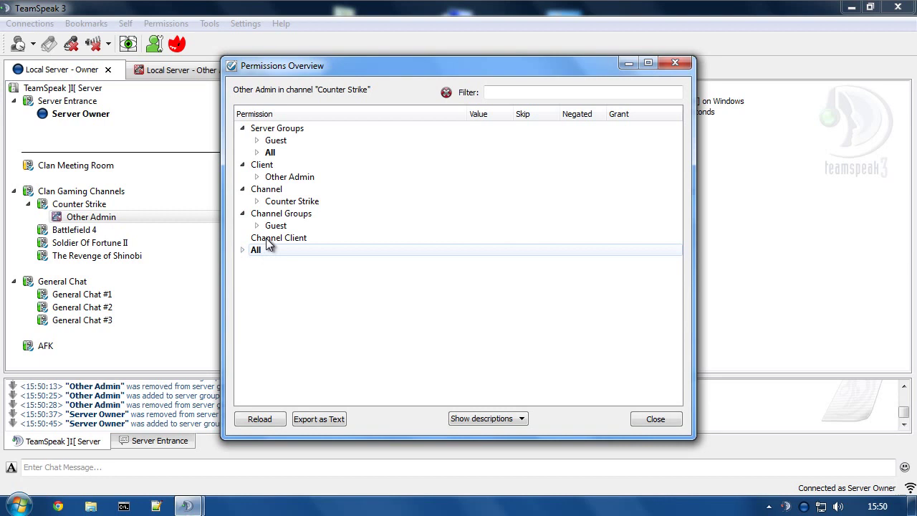
pyautogui.click(257, 178)
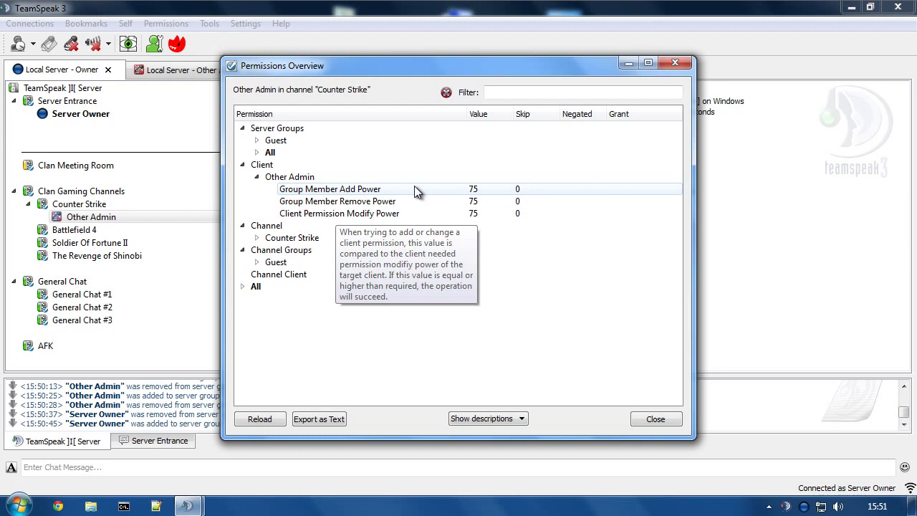
pyautogui.moveTo(354, 194)
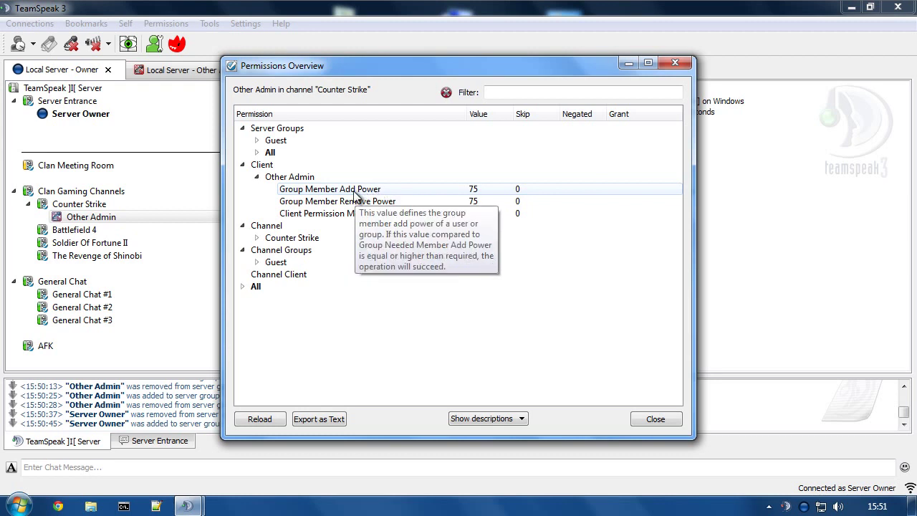
pyautogui.click(674, 65)
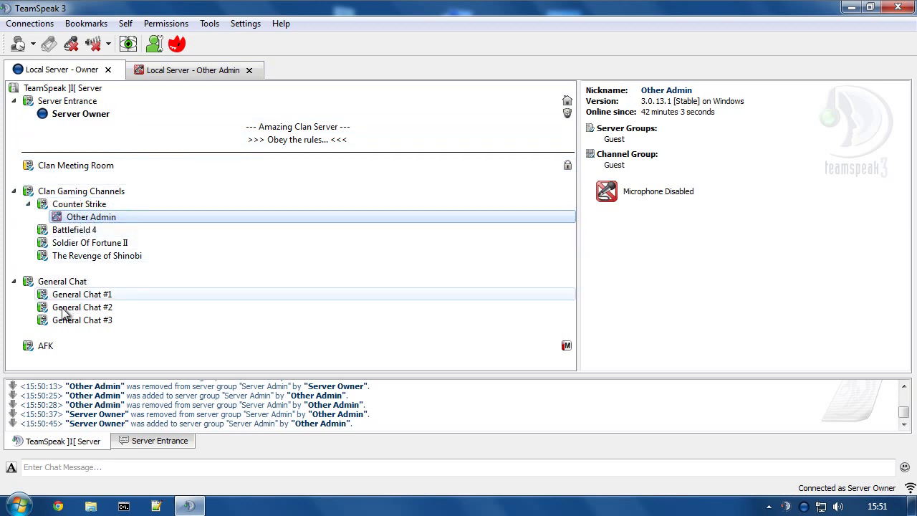
# Move Other Admin into the AFK channel from its own connection, then return to the Owner connection.
pyautogui.click(188, 70)
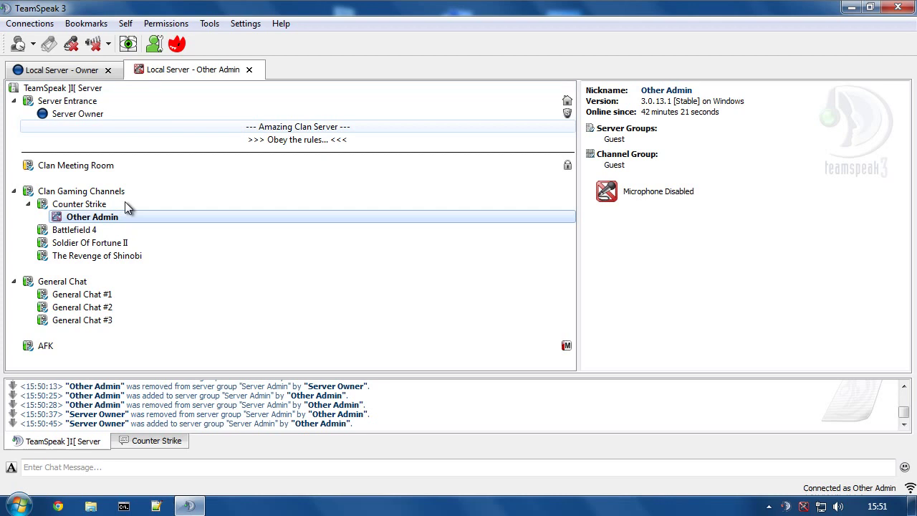
pyautogui.doubleClick(40, 345)
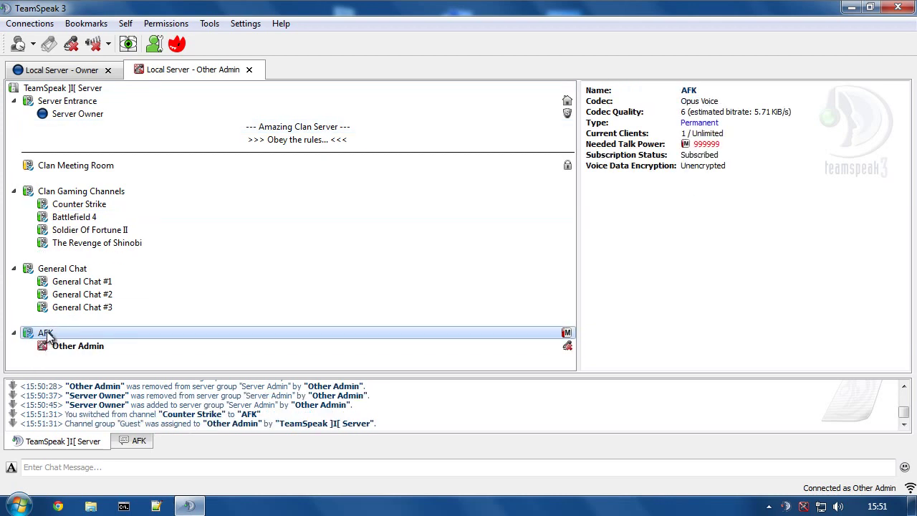
pyautogui.rightClick(44, 335)
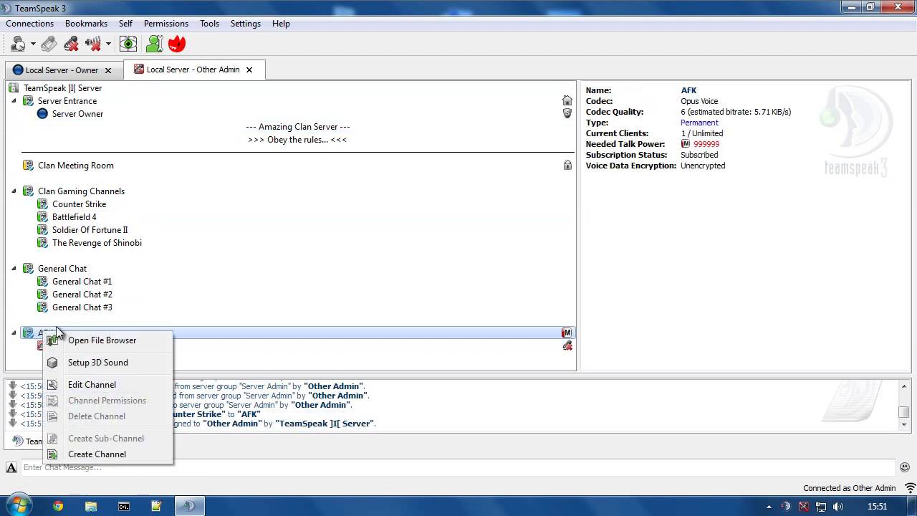
pyautogui.click(78, 307)
pyautogui.click(62, 70)
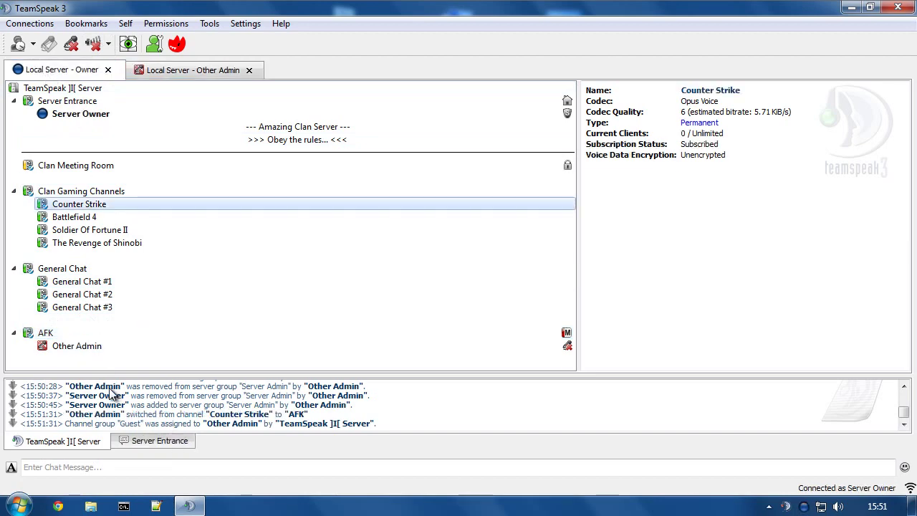
pyautogui.rightClick(87, 346)
# Add Other Admin to the Server Admin group and switch to the Other Admin connection.
pyautogui.moveTo(161, 213)
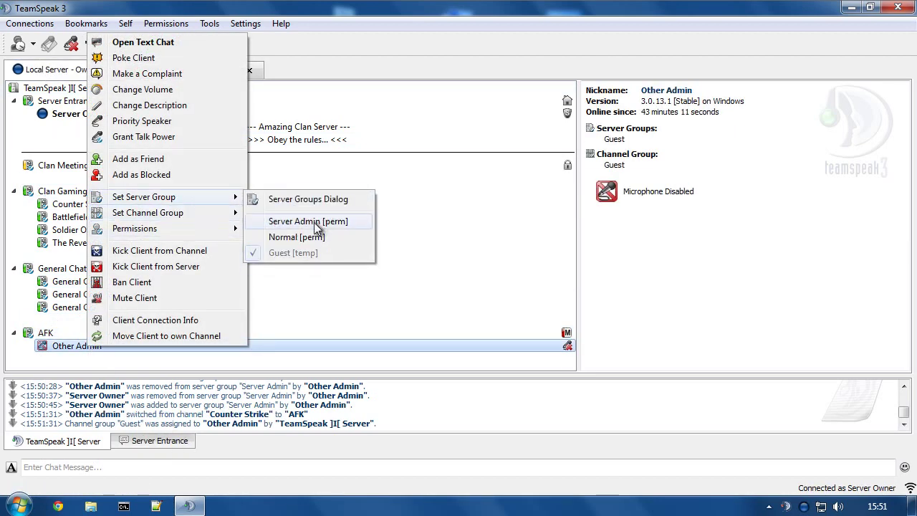
pyautogui.click(313, 222)
pyautogui.click(163, 70)
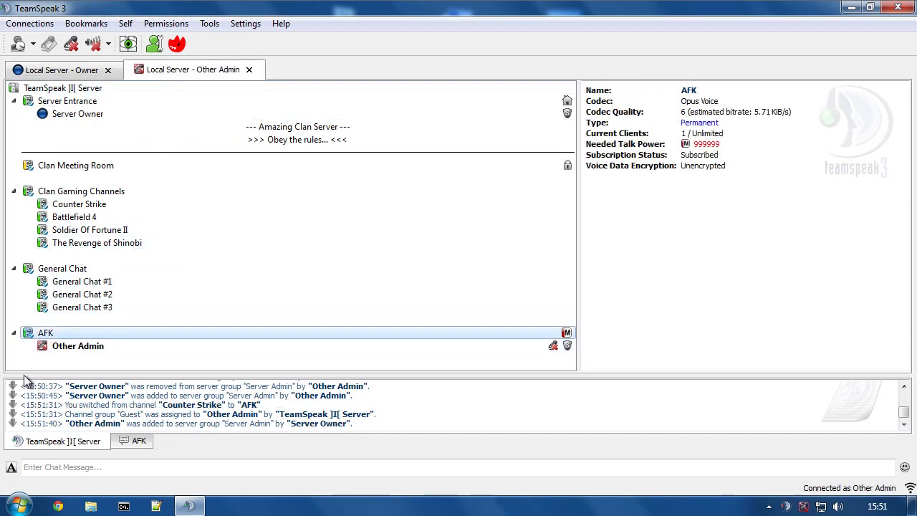
# Set the AFK channel's Group Member Add Power and Group Member Remove Power to 75.
pyautogui.rightClick(46, 333)
pyautogui.click(97, 399)
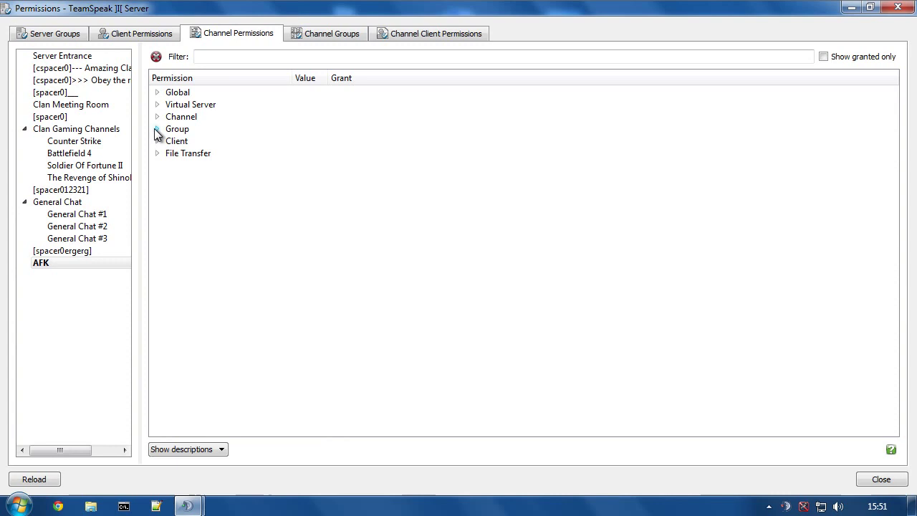
pyautogui.click(156, 129)
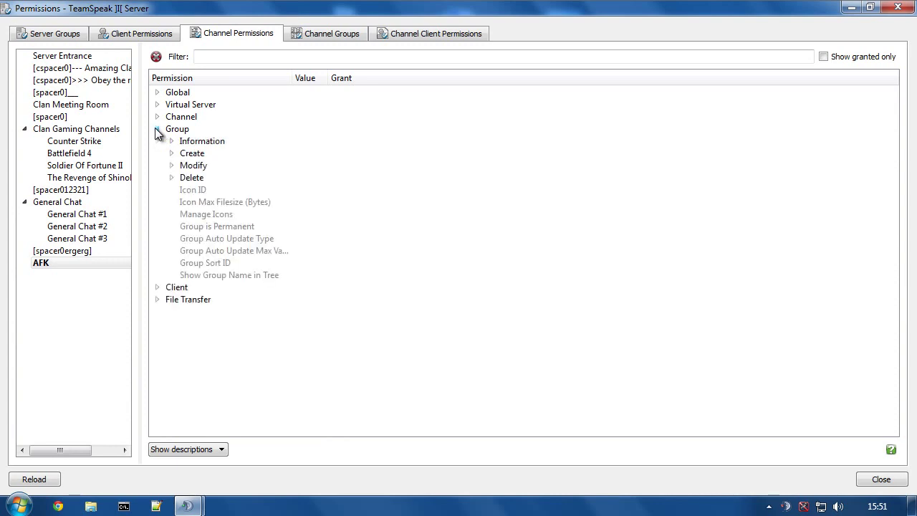
pyautogui.click(171, 165)
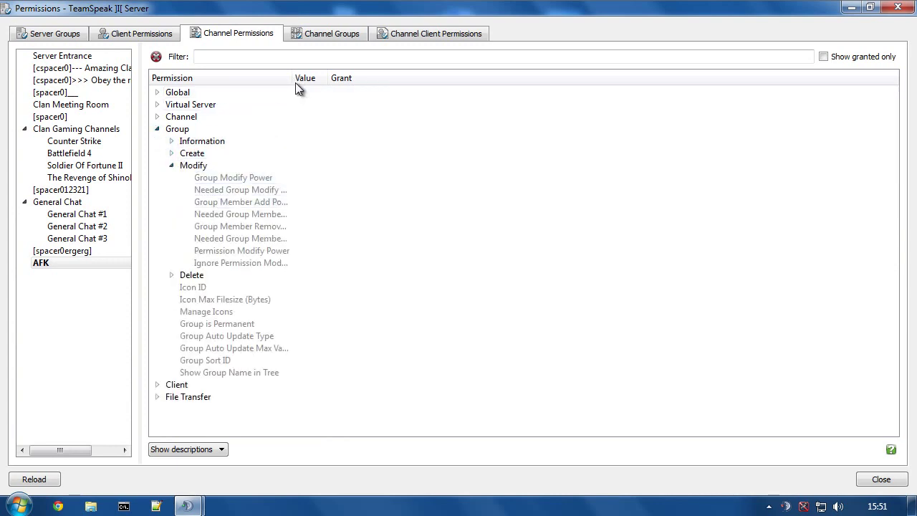
pyautogui.moveTo(291, 80); pyautogui.dragTo(386, 82)
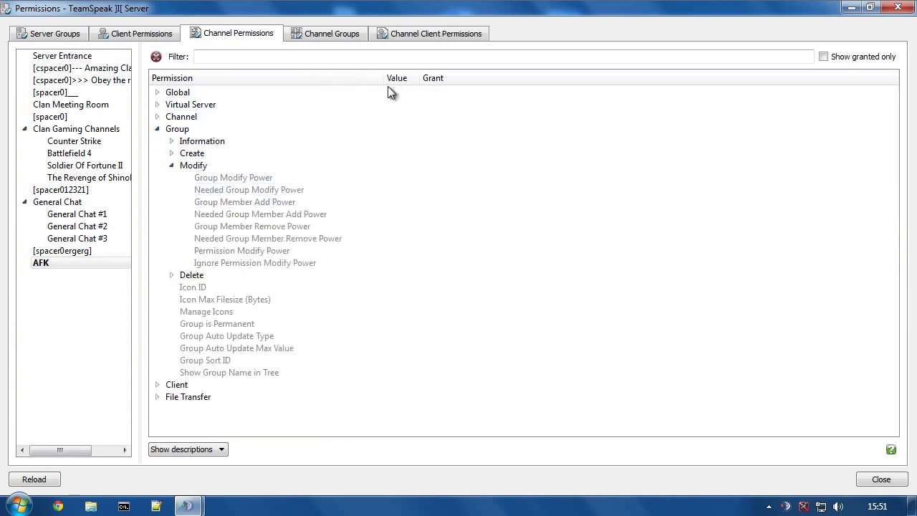
pyautogui.doubleClick(215, 201)
pyautogui.doubleClick(286, 226)
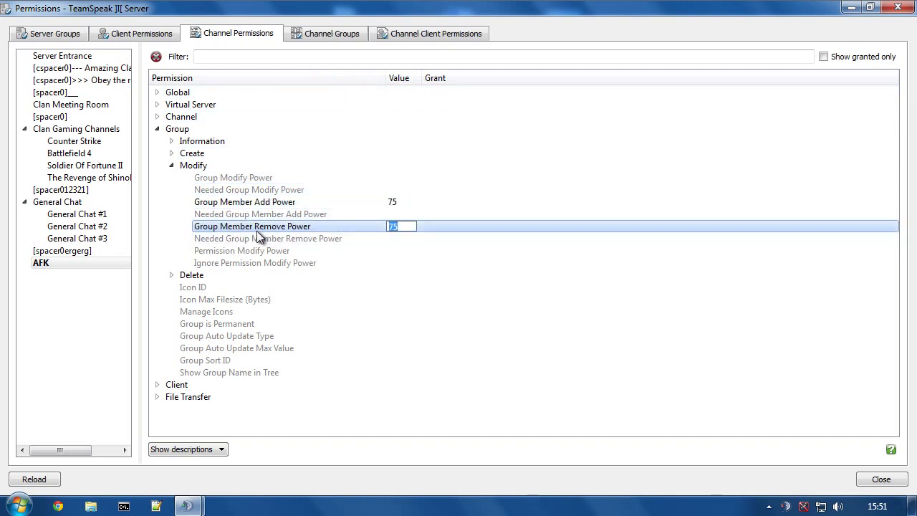
pyautogui.click(293, 238)
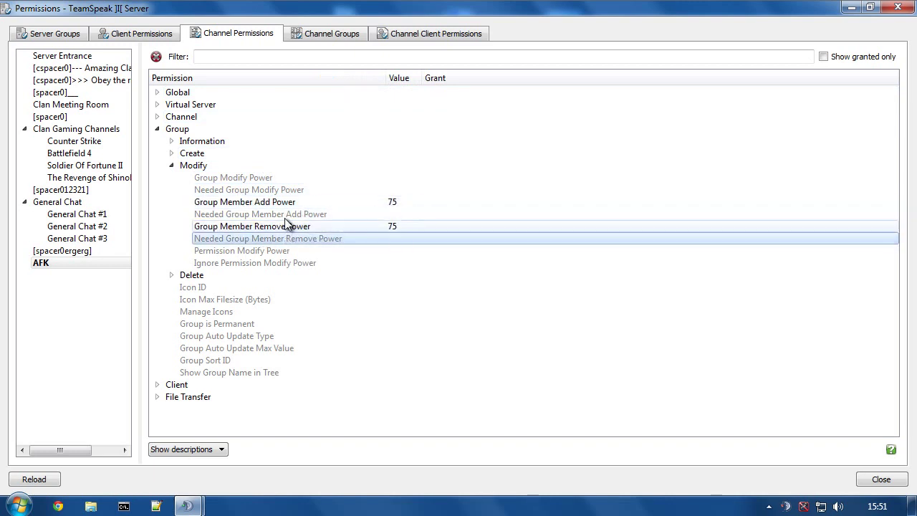
# Set the AFK channel's Client Permission Modify Power to 75.
pyautogui.click(157, 384)
pyautogui.scroll(-5, 215, 386)
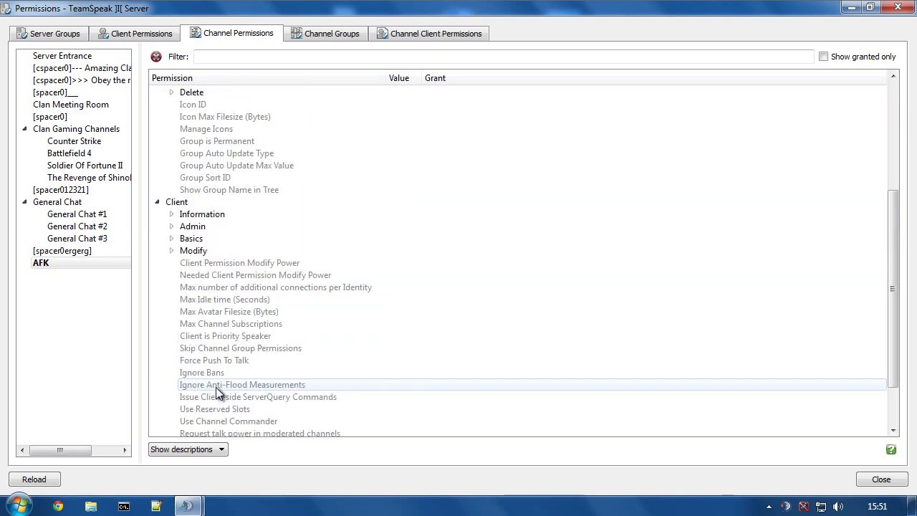
pyautogui.doubleClick(207, 262)
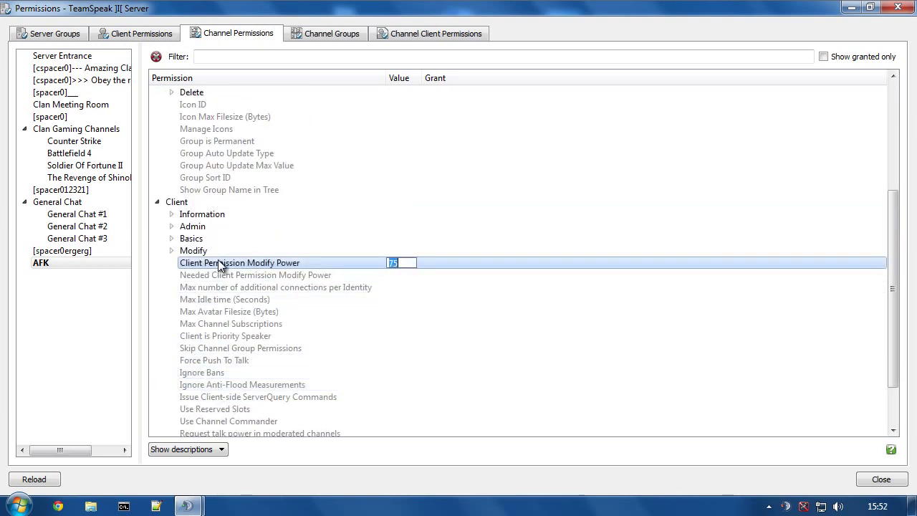
pyautogui.click(254, 177)
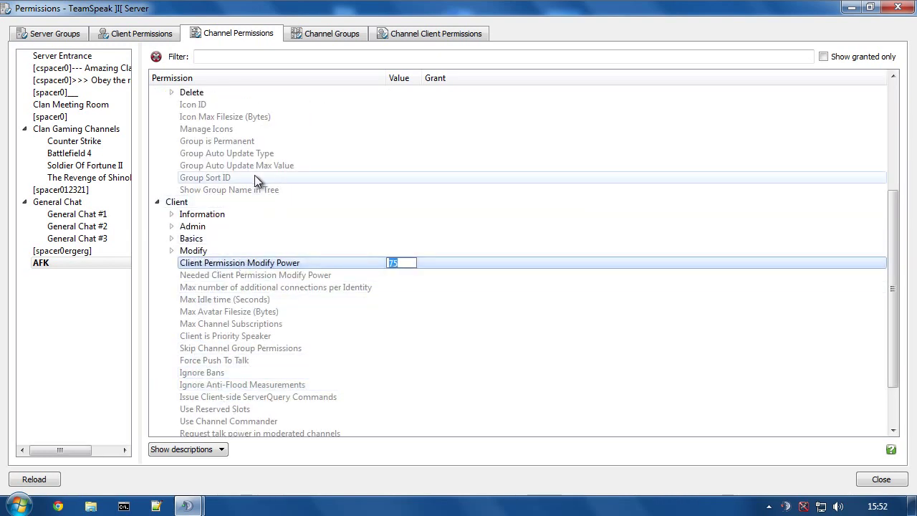
# Close the channel permissions and, on the Owner connection, remove Other Admin from Server Admin.
pyautogui.click(898, 8)
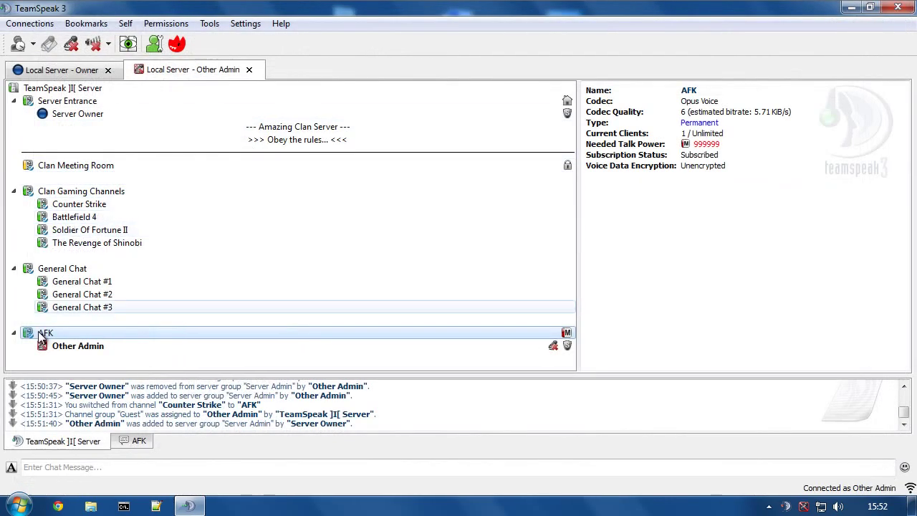
pyautogui.click(71, 69)
pyautogui.rightClick(82, 345)
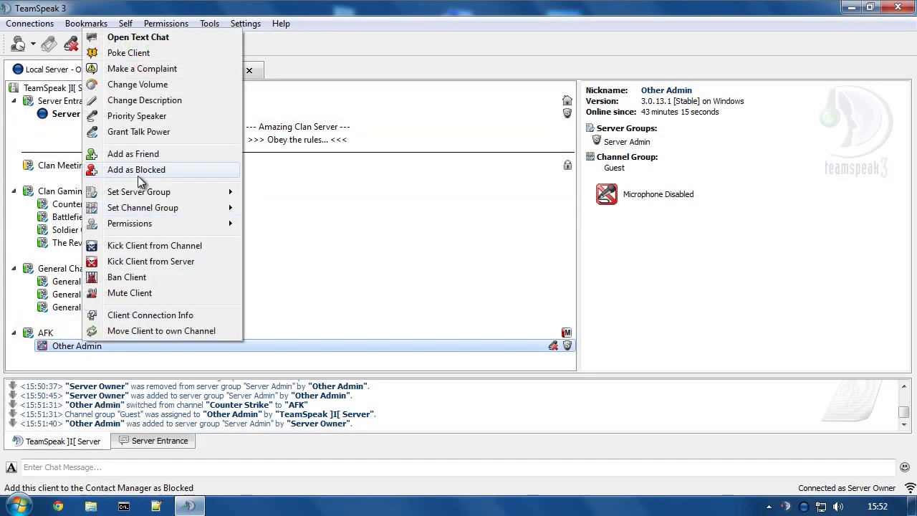
pyautogui.moveTo(143, 191)
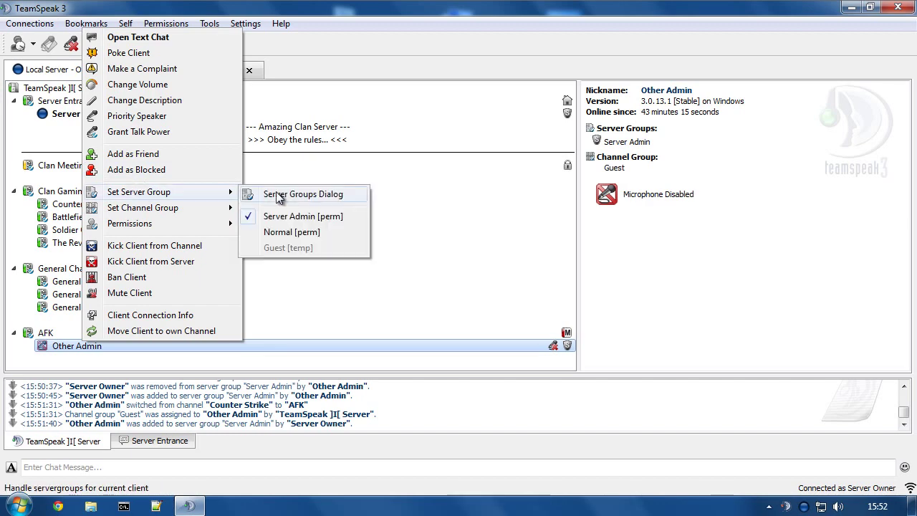
pyautogui.click(288, 215)
# Remove the granted Modify permissions from Other Admin's client permissions, then close the window.
pyautogui.rightClick(77, 346)
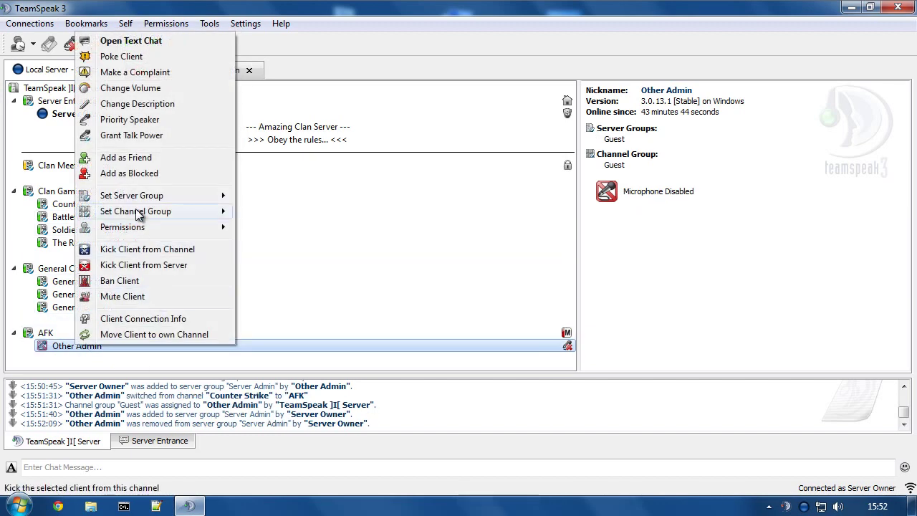
pyautogui.moveTo(128, 225)
pyautogui.click(307, 247)
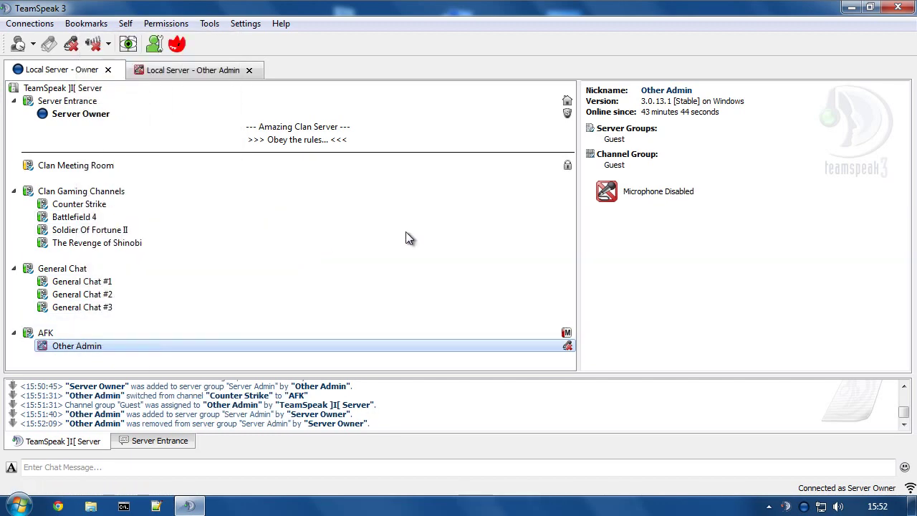
pyautogui.click(855, 57)
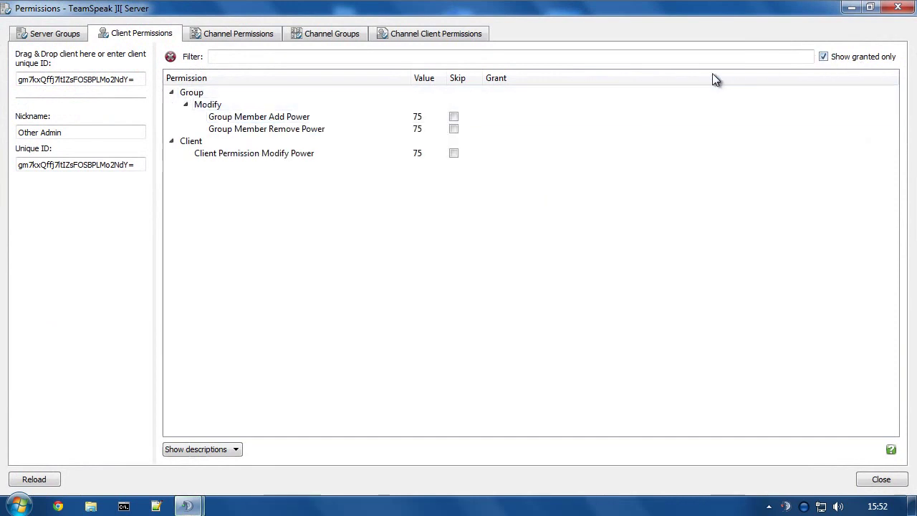
pyautogui.rightClick(207, 105)
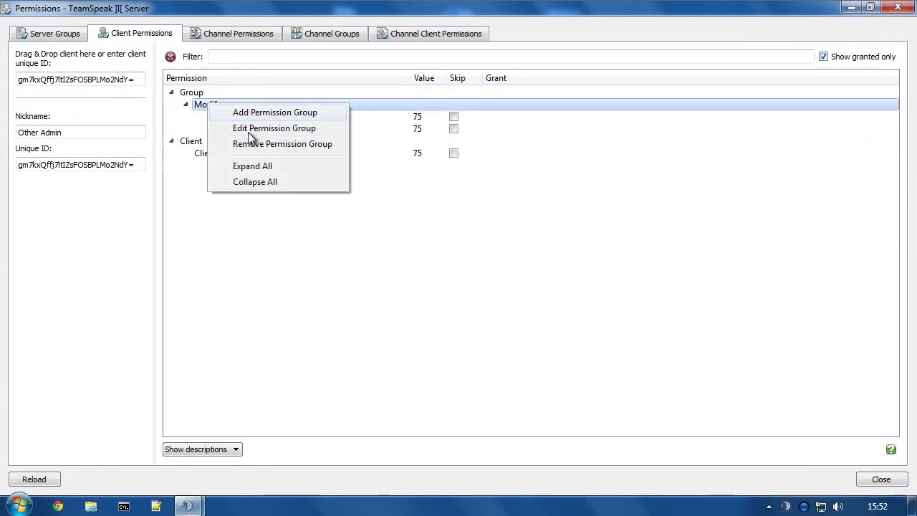
pyautogui.click(249, 144)
pyautogui.rightClick(248, 105)
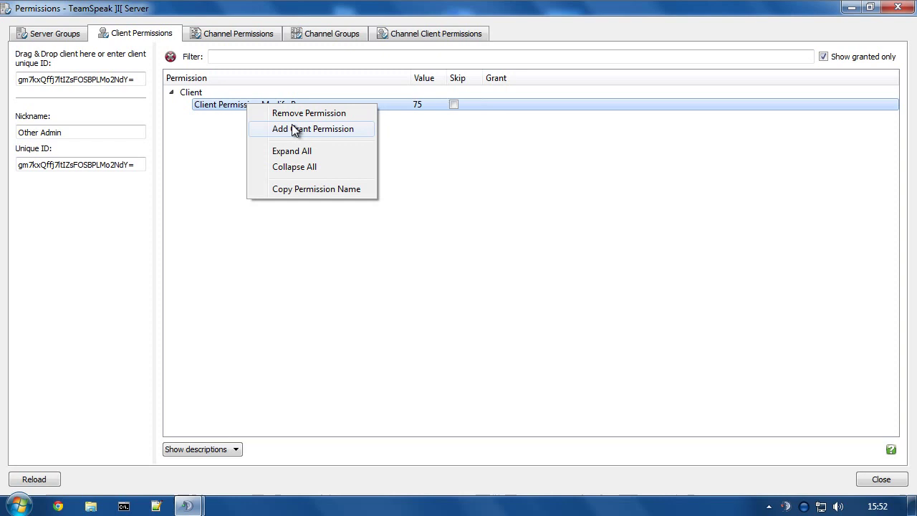
pyautogui.click(292, 113)
pyautogui.click(831, 57)
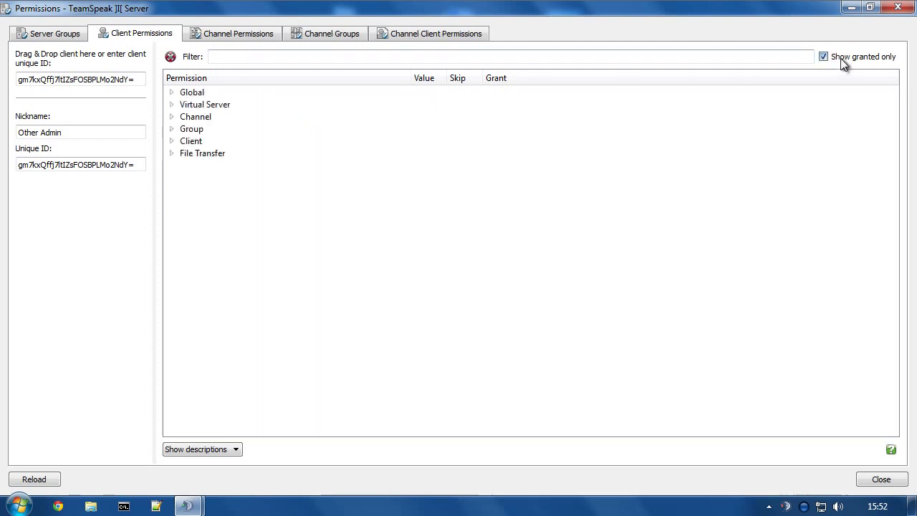
pyautogui.click(892, 9)
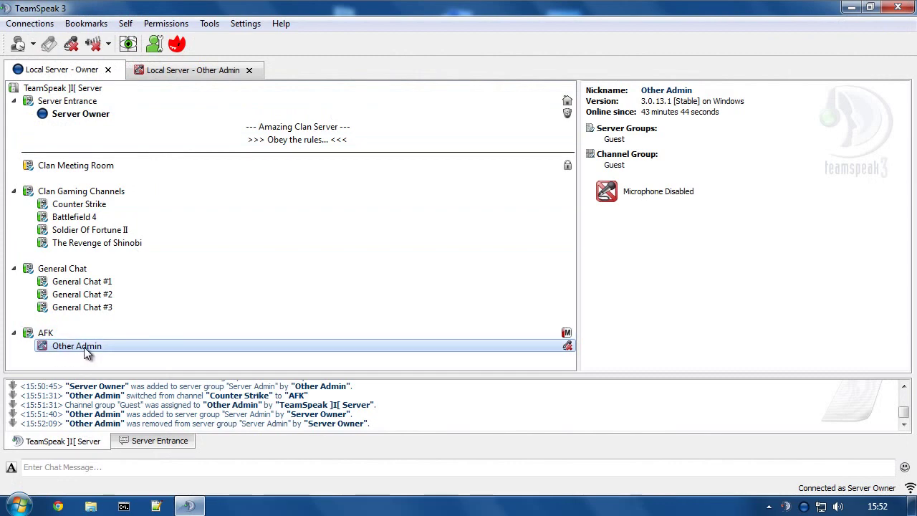
# From its own connection, add Other Admin to Server Admin and open its Client Permissions.
pyautogui.click(135, 70)
pyautogui.rightClick(48, 346)
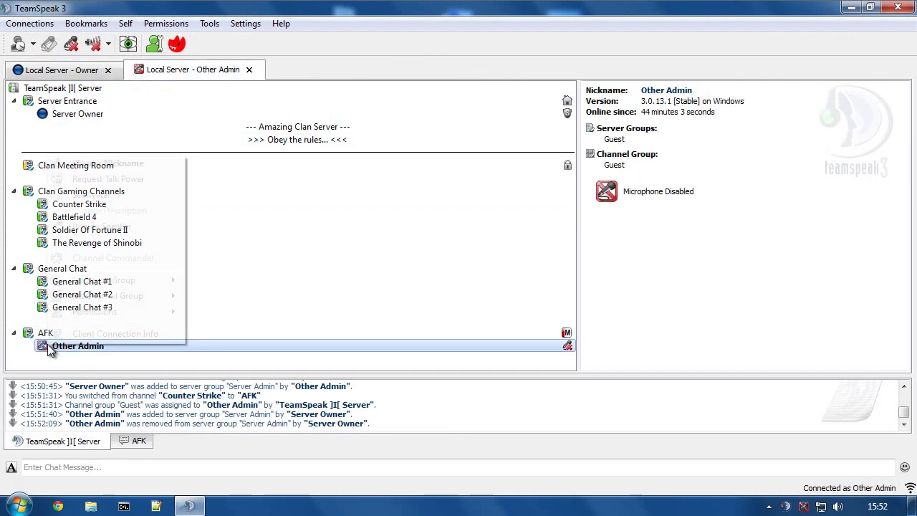
pyautogui.moveTo(179, 280)
pyautogui.click(228, 303)
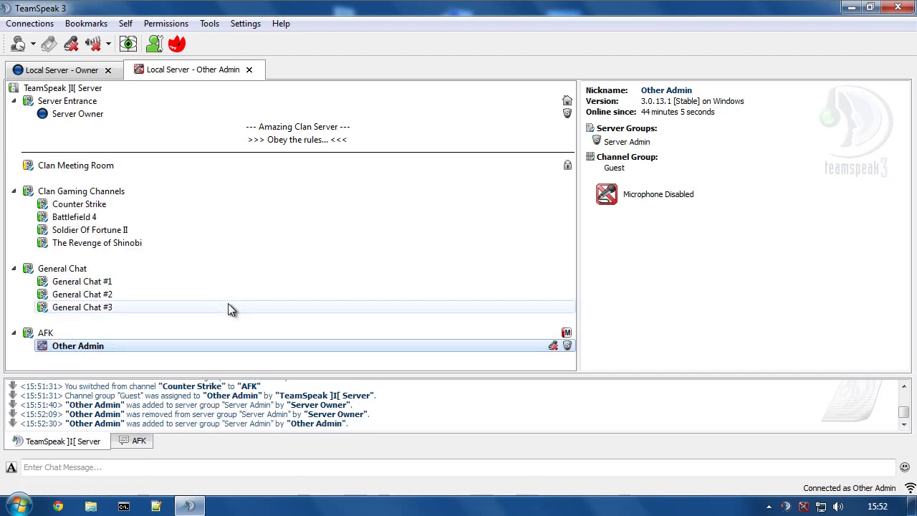
pyautogui.rightClick(72, 351)
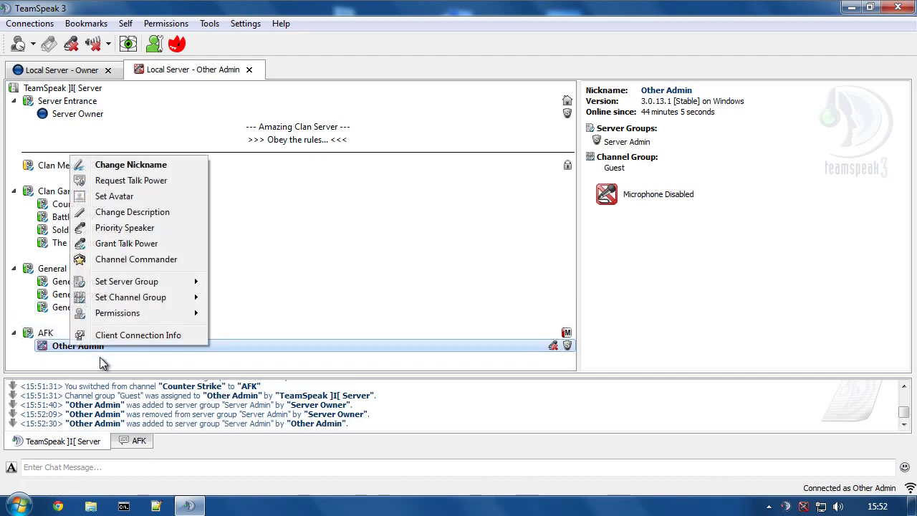
pyautogui.moveTo(164, 313)
pyautogui.click(311, 316)
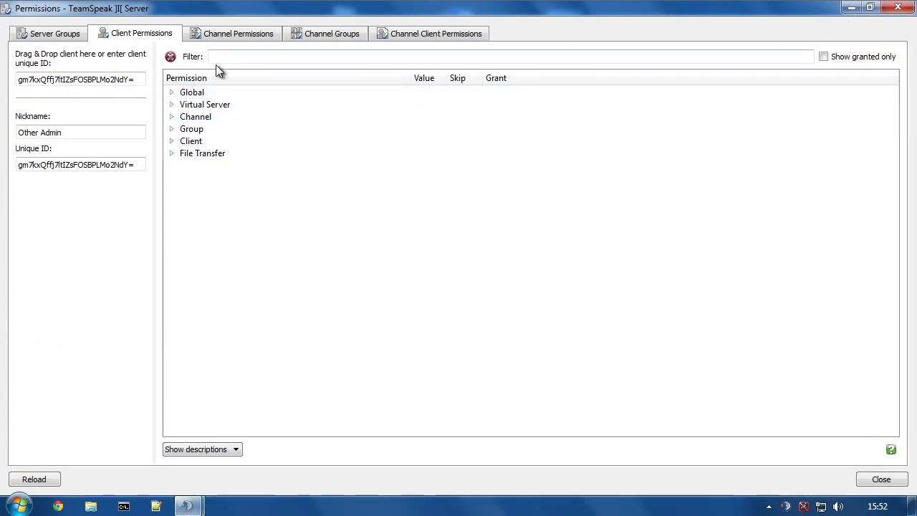
# Show only granted channel permissions and bring up the AFK channel's list.
pyautogui.click(214, 32)
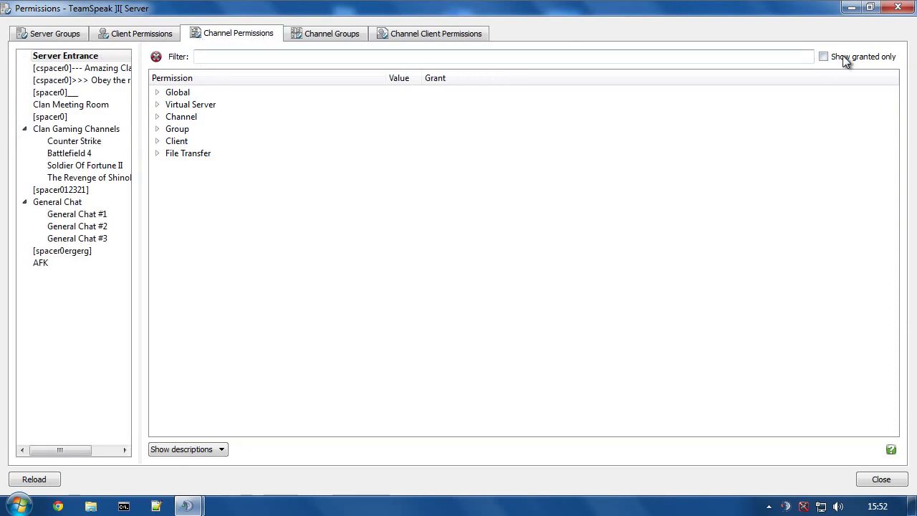
pyautogui.click(844, 57)
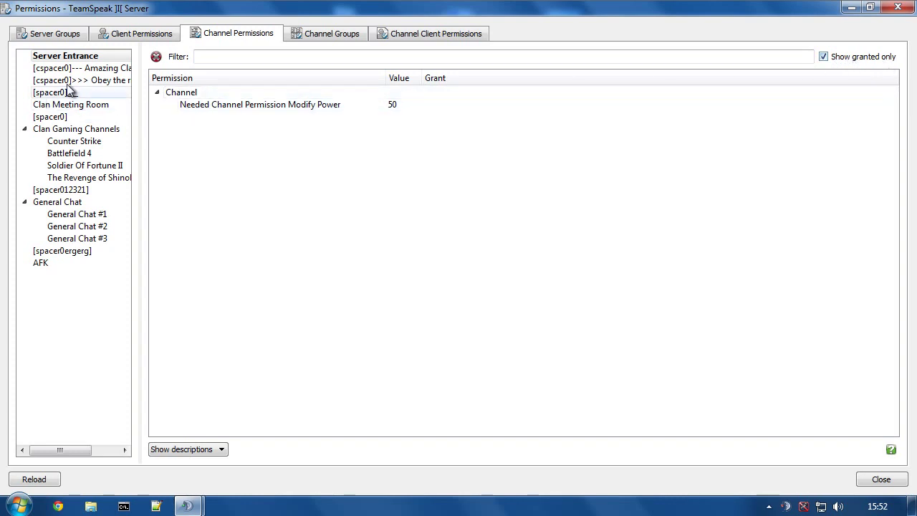
pyautogui.press('Down')
pyautogui.press('Down')
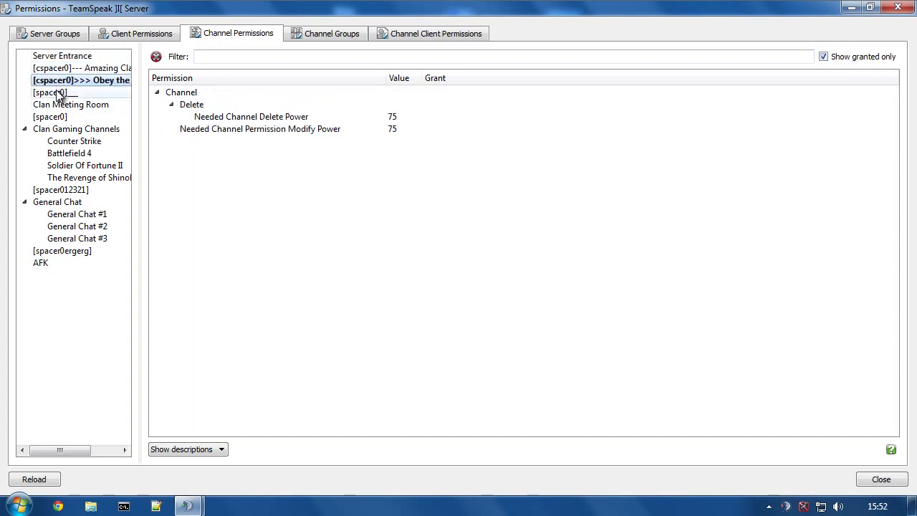
pyautogui.click(56, 94)
pyautogui.click(72, 225)
pyautogui.click(58, 251)
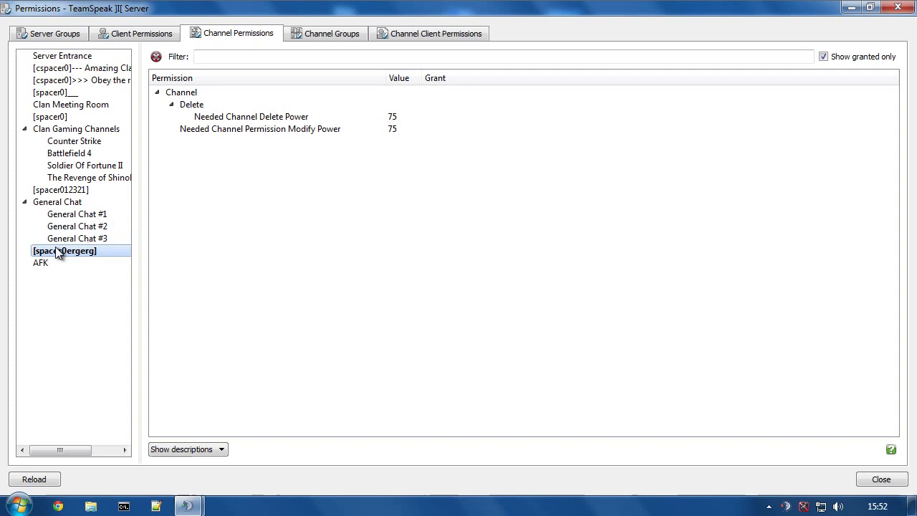
pyautogui.click(52, 262)
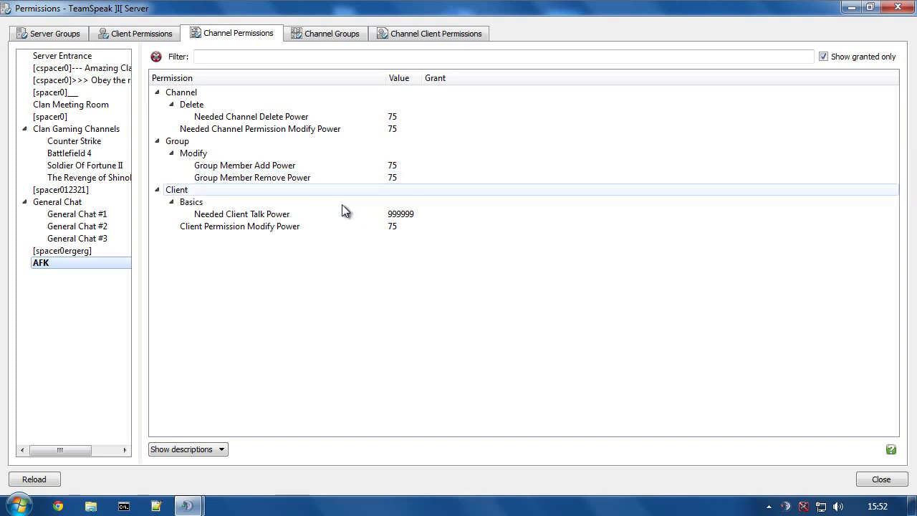
# Remove Group Member Add/Remove Power and Client Permission Modify Power from AFK.
pyautogui.click(394, 227)
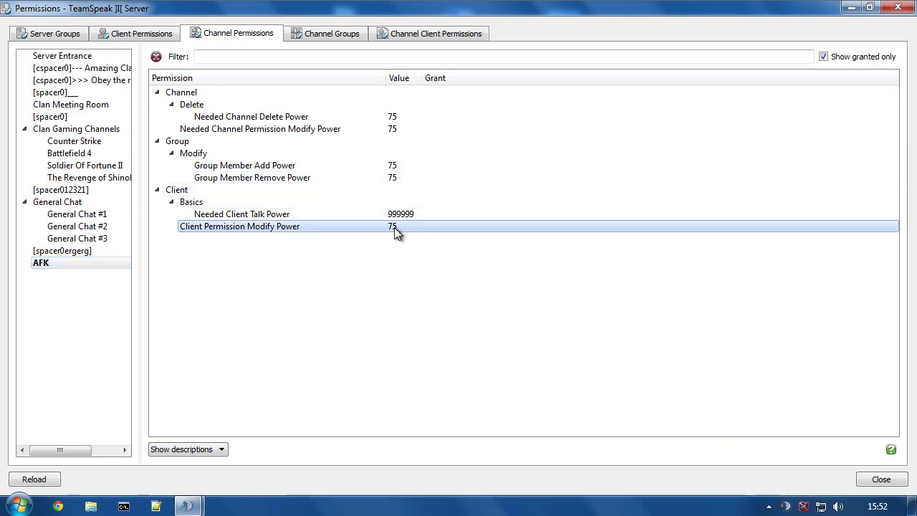
pyautogui.click(398, 178)
pyautogui.click(398, 166)
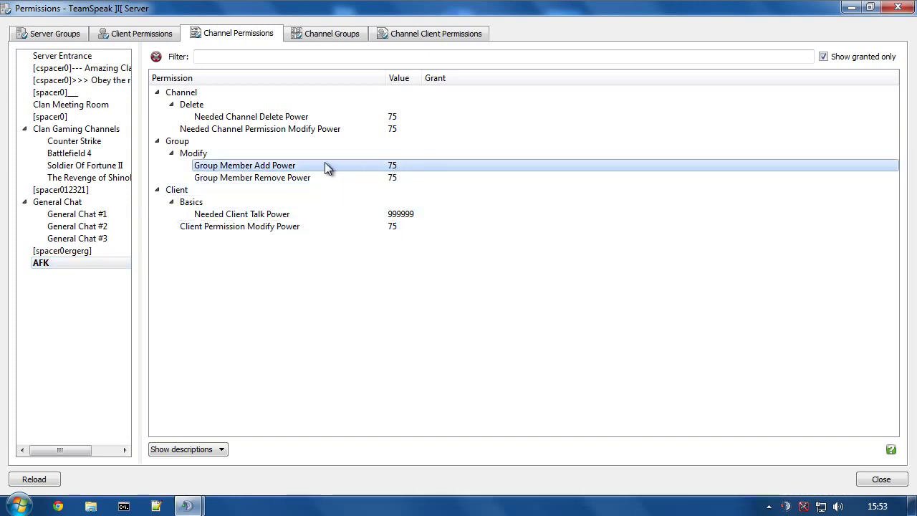
pyautogui.click(246, 177)
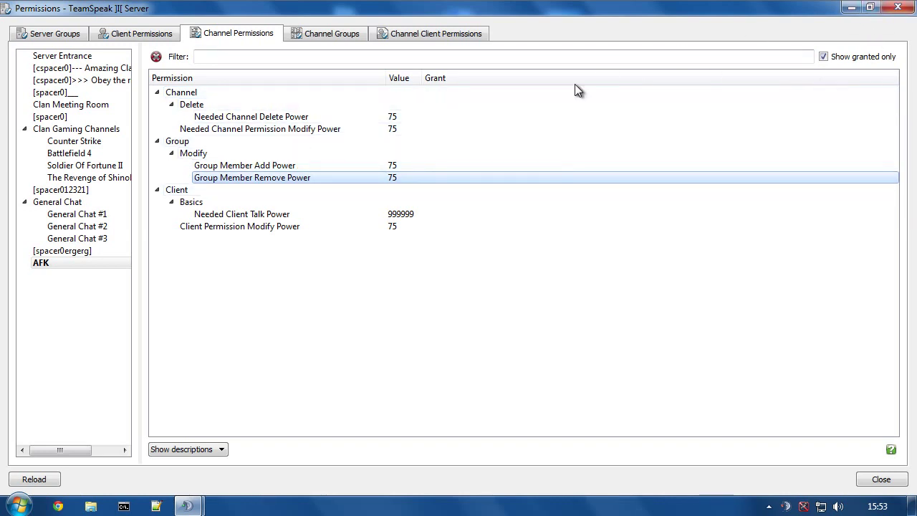
pyautogui.rightClick(207, 156)
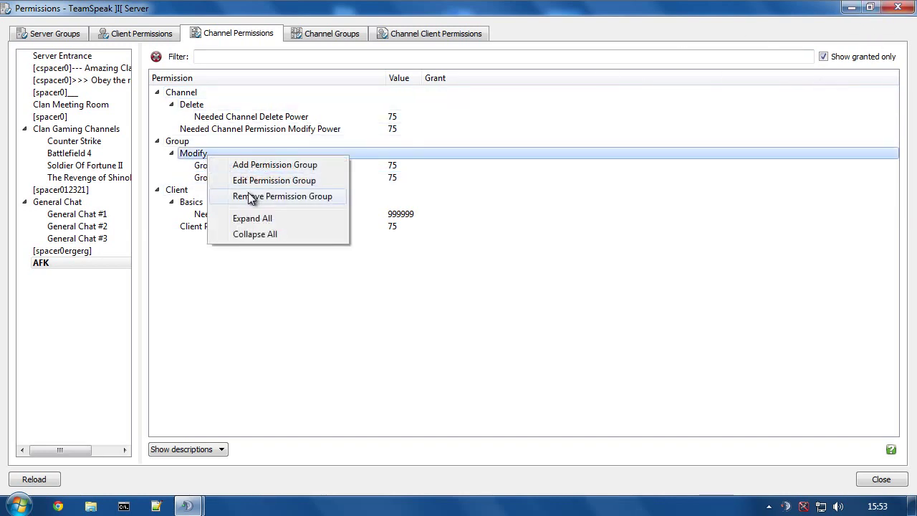
pyautogui.click(247, 197)
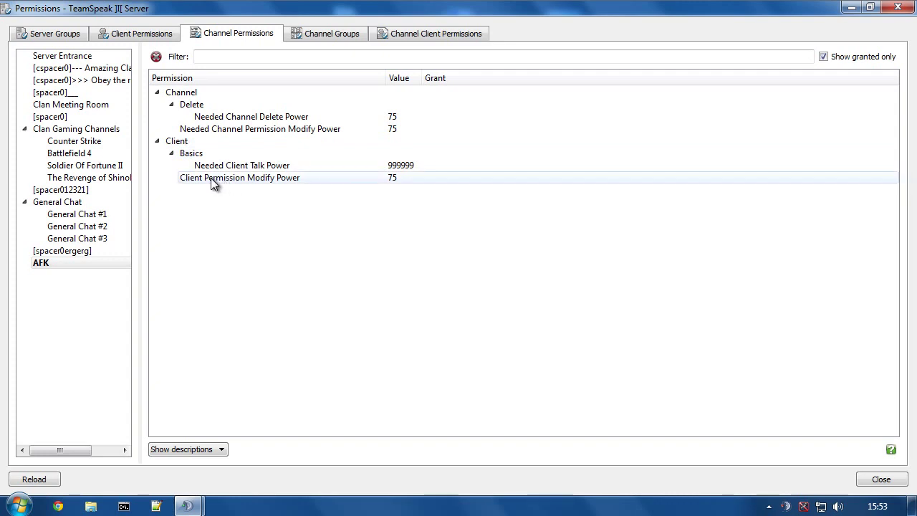
pyautogui.rightClick(212, 183)
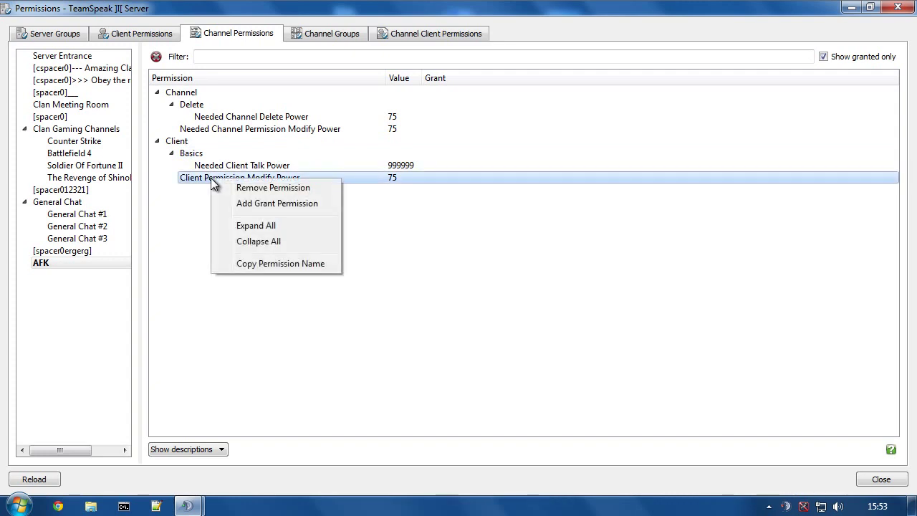
pyautogui.click(262, 189)
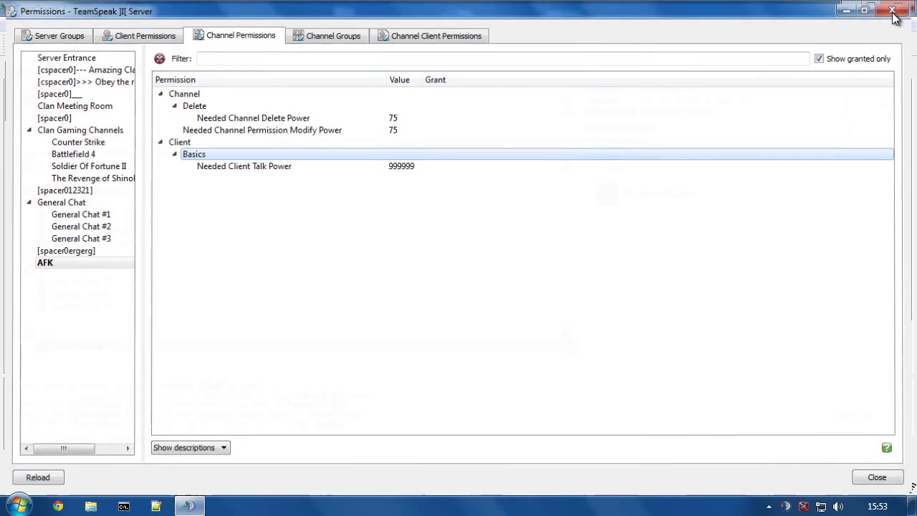
# Close permissions, check Other Admin's Permissions Overview, then show AFK details (talk power 999999).
pyautogui.click(894, 10)
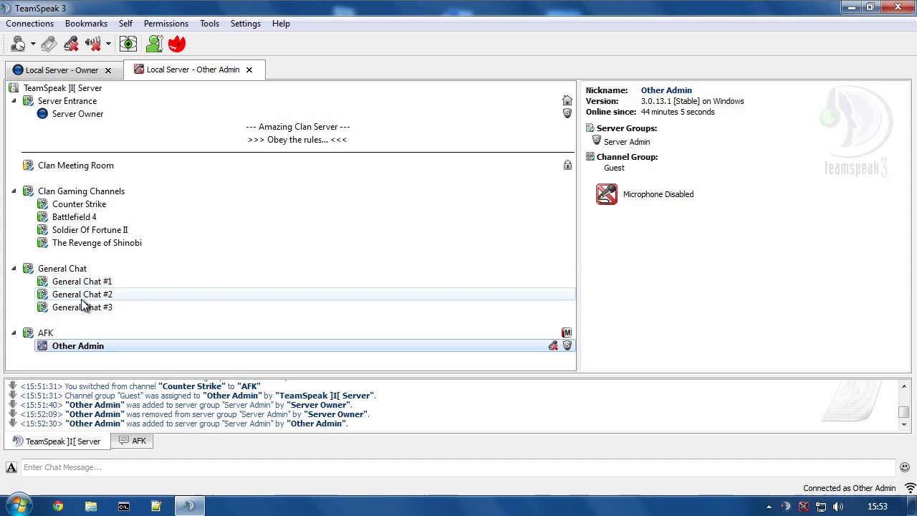
pyautogui.rightClick(55, 348)
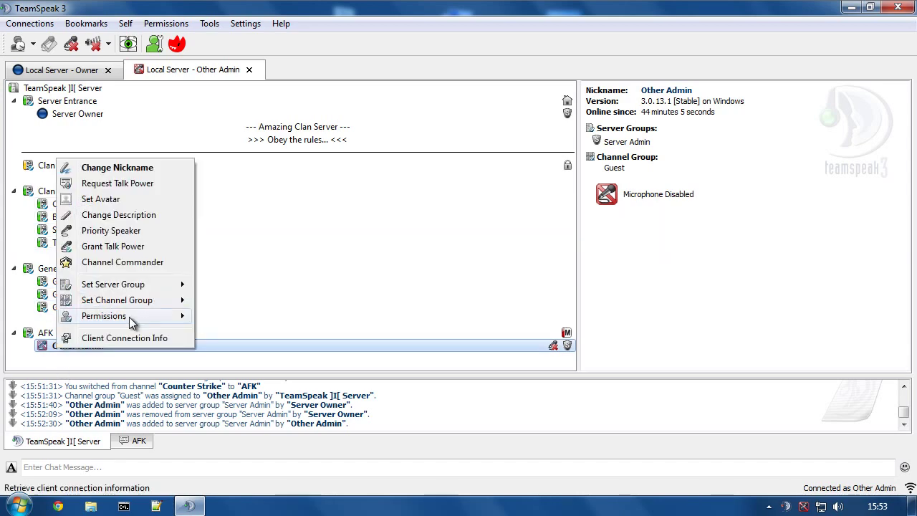
pyautogui.moveTo(129, 316)
pyautogui.click(254, 318)
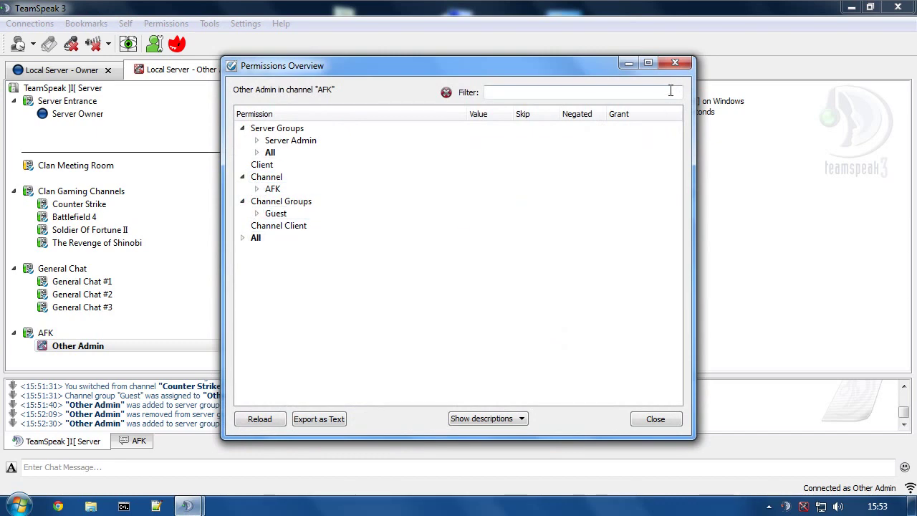
pyautogui.click(674, 64)
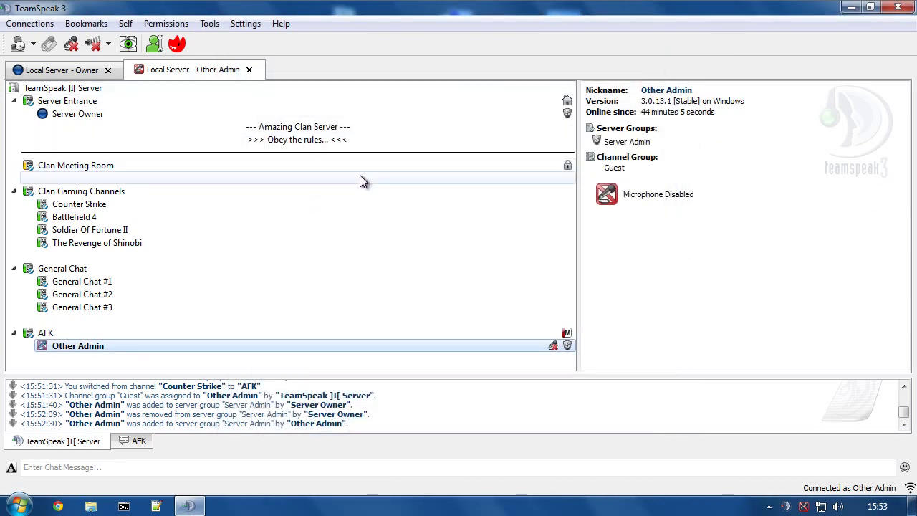
pyautogui.click(52, 335)
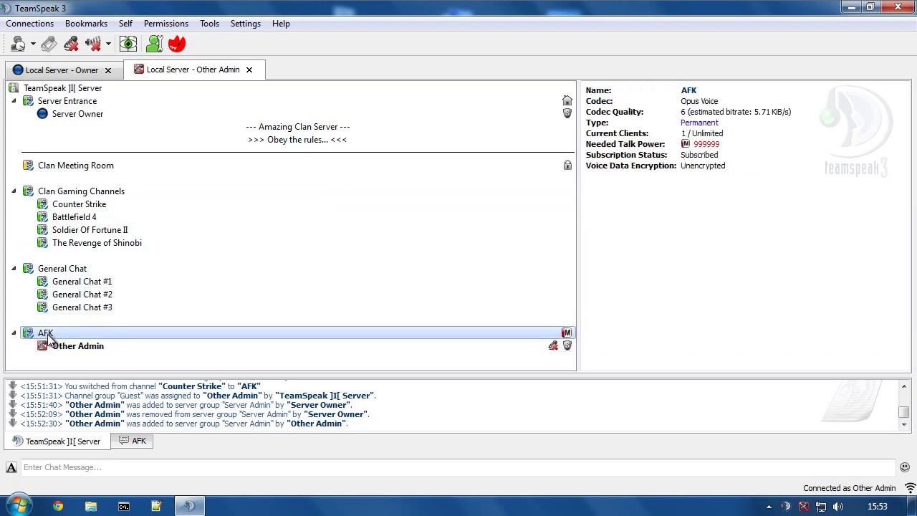
# Set Other Admin's AFK Group Member Add/Remove and Client Permission Modify Powers to 75.
pyautogui.rightClick(44, 349)
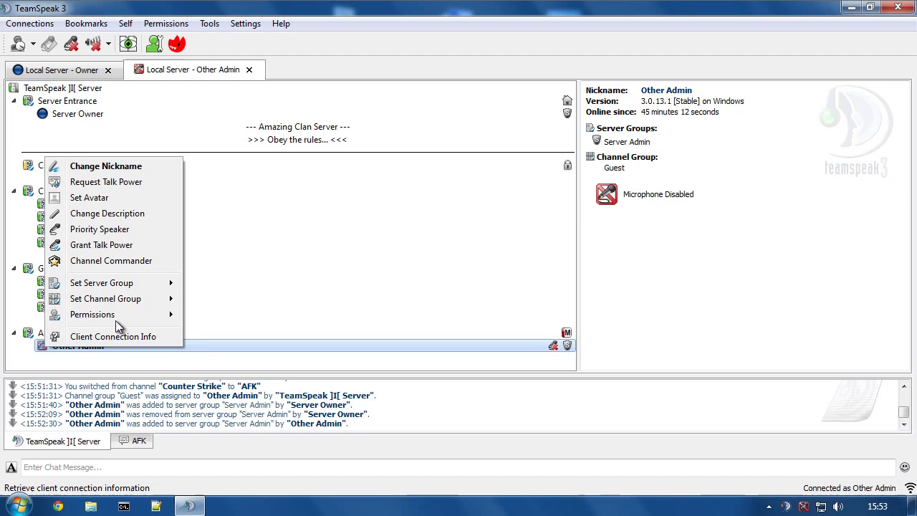
pyautogui.moveTo(108, 316)
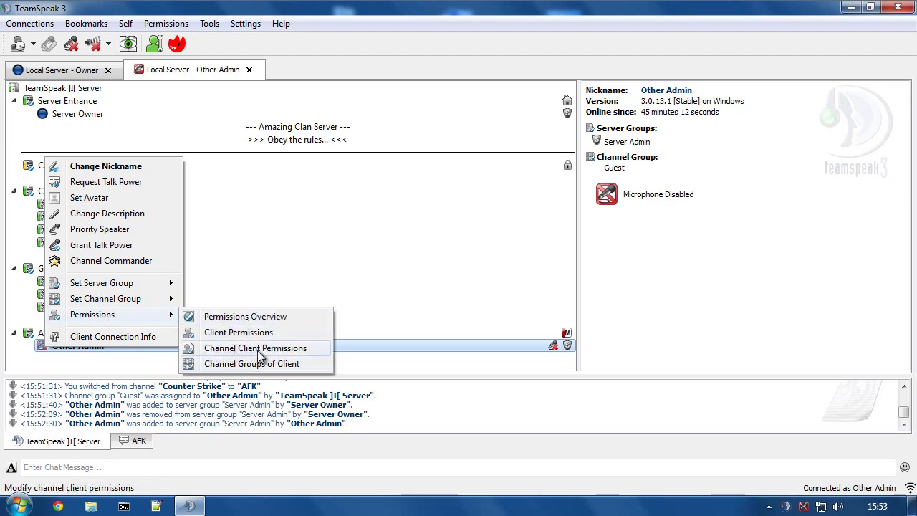
pyautogui.click(257, 349)
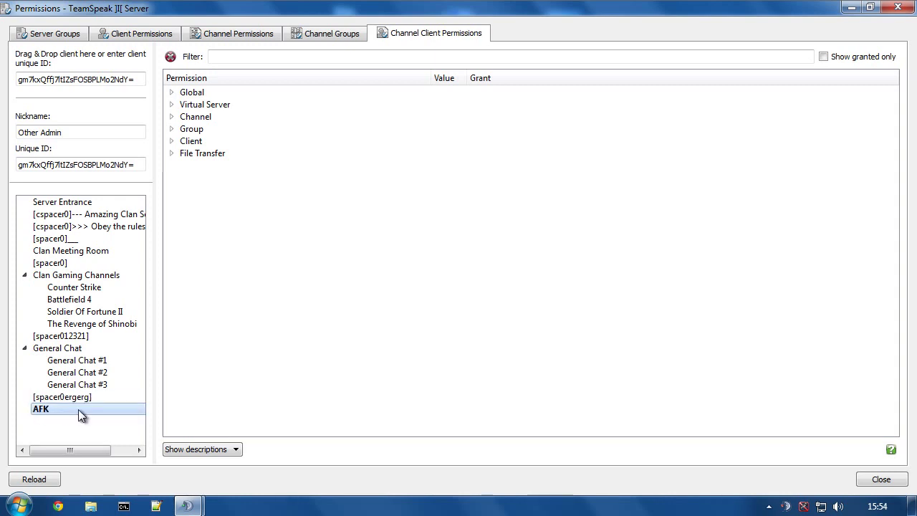
pyautogui.click(171, 130)
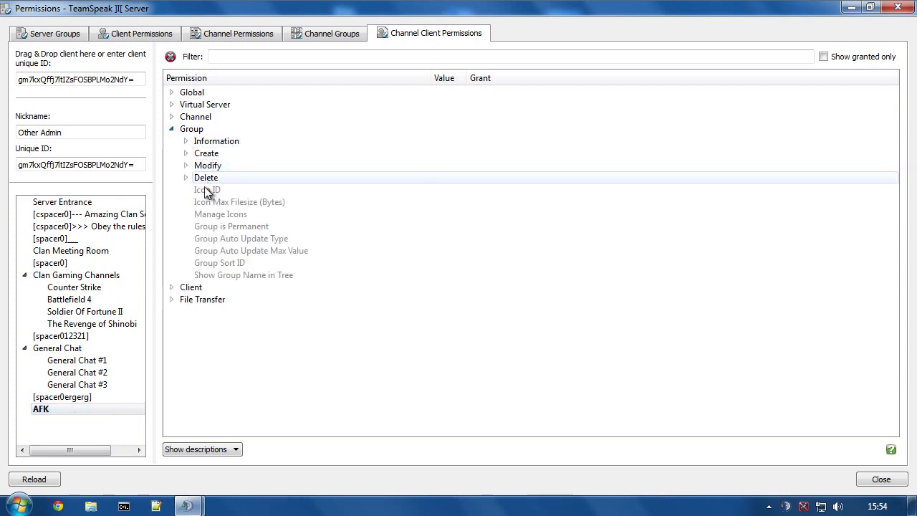
pyautogui.click(185, 165)
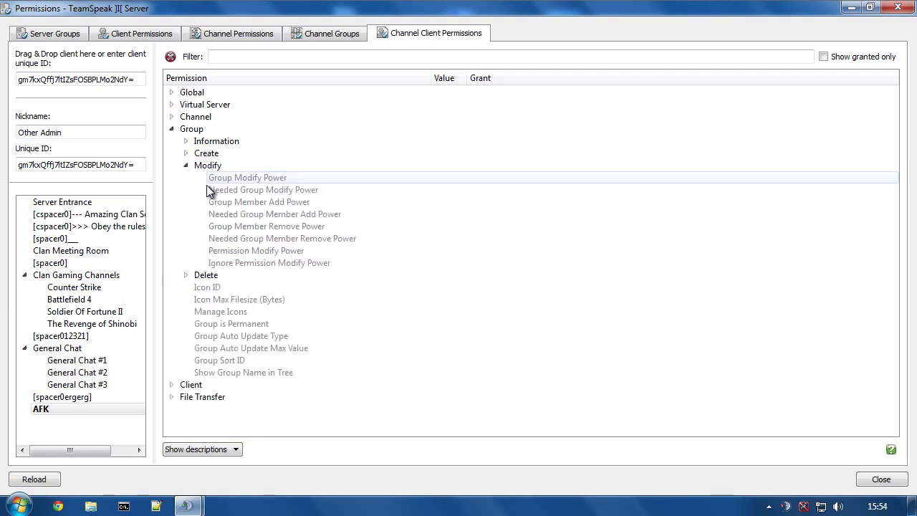
pyautogui.doubleClick(236, 202)
pyautogui.doubleClick(239, 226)
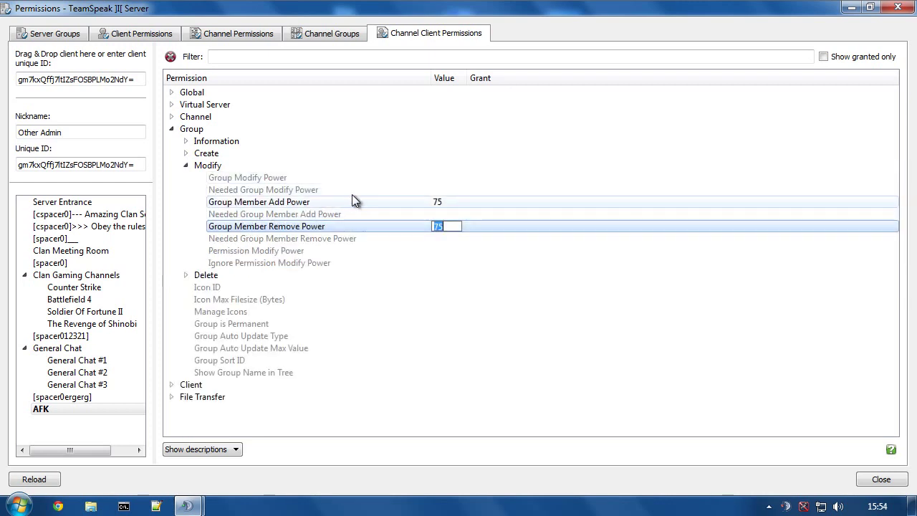
pyautogui.click(171, 384)
pyautogui.click(185, 433)
pyautogui.scroll(-2, 215, 401)
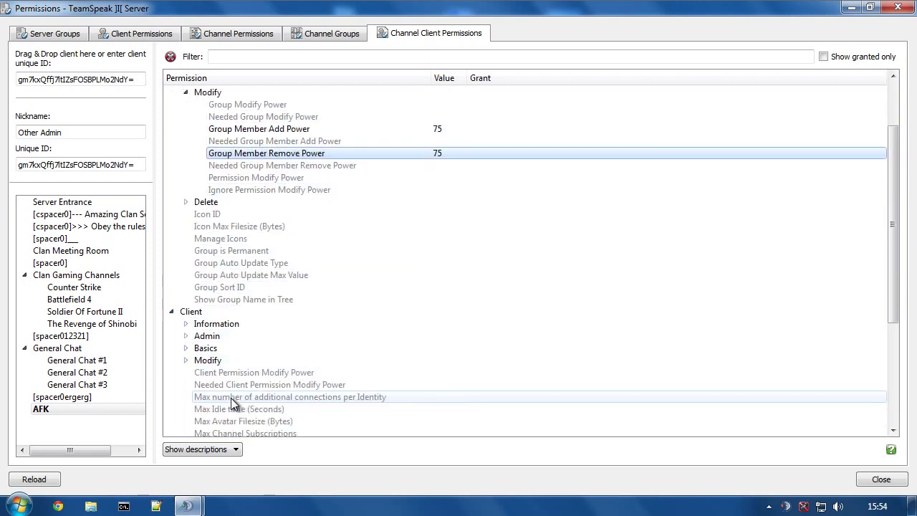
pyautogui.doubleClick(219, 371)
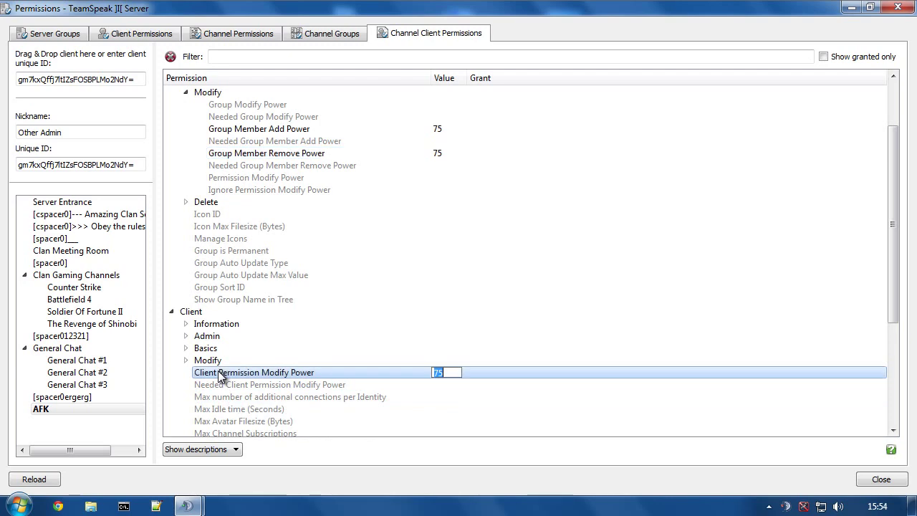
pyautogui.click(898, 7)
pyautogui.click(72, 70)
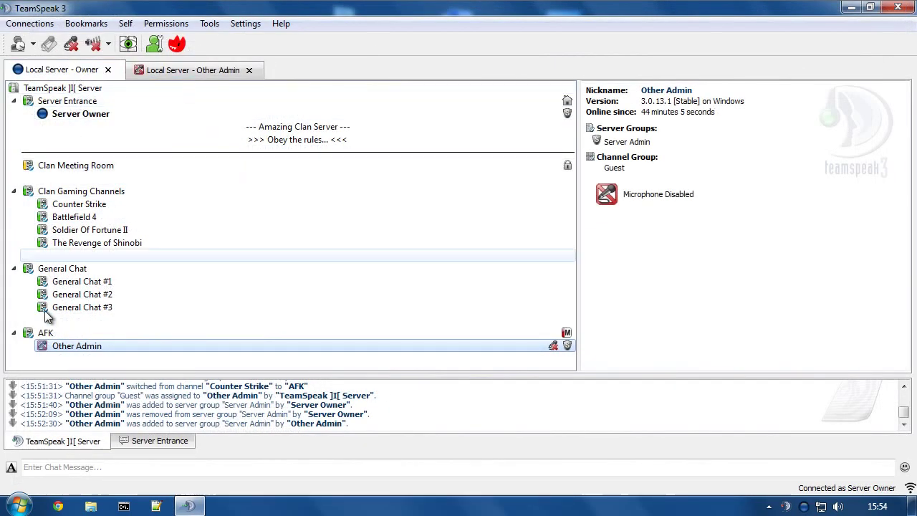
pyautogui.rightClick(57, 346)
pyautogui.moveTo(126, 195)
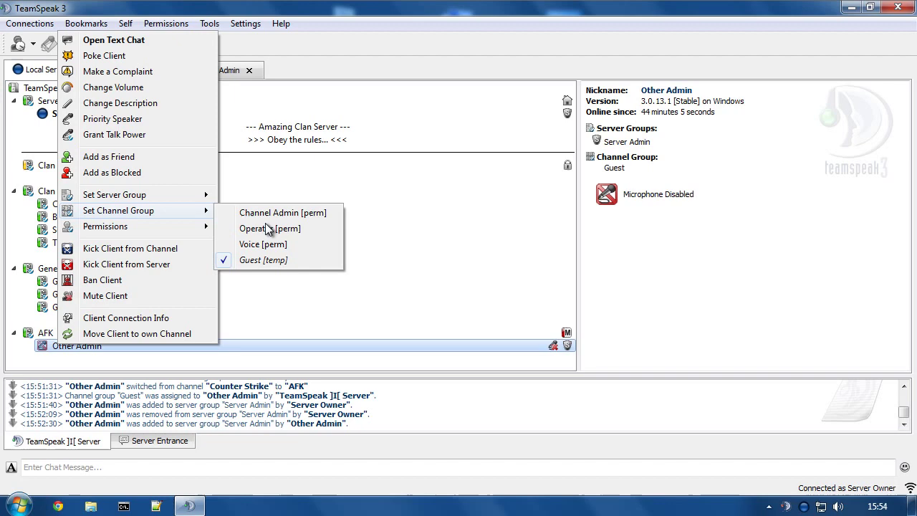
pyautogui.click(265, 228)
pyautogui.rightClick(83, 344)
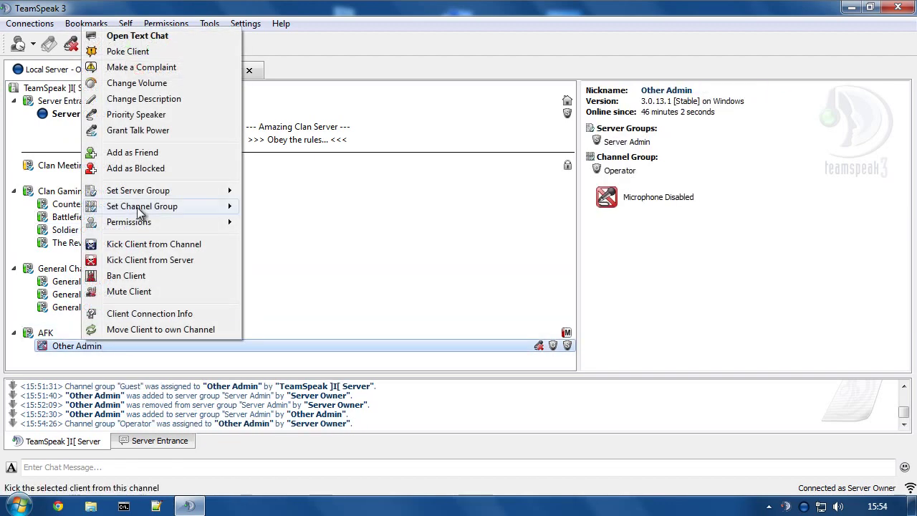
pyautogui.moveTo(139, 214)
pyautogui.click(271, 255)
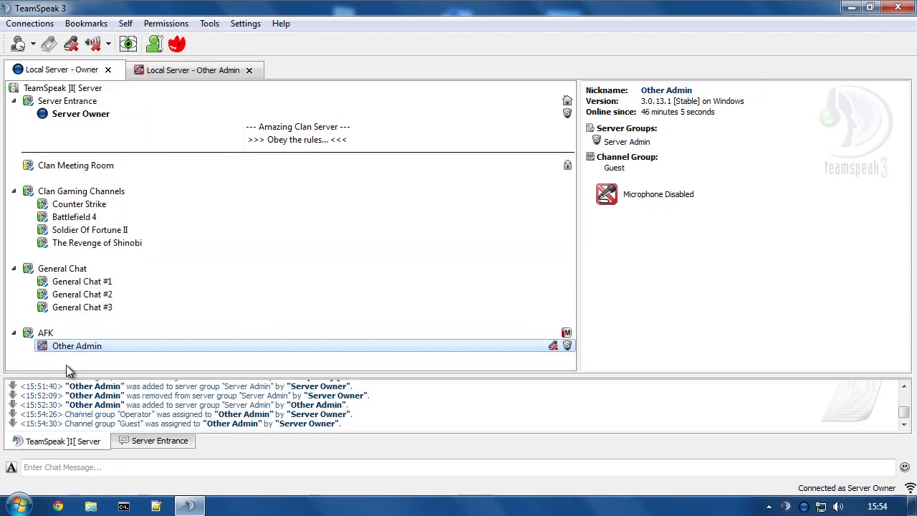
# Remove Other Admin from the Server Admin server group.
pyautogui.rightClick(77, 345)
pyautogui.moveTo(179, 211)
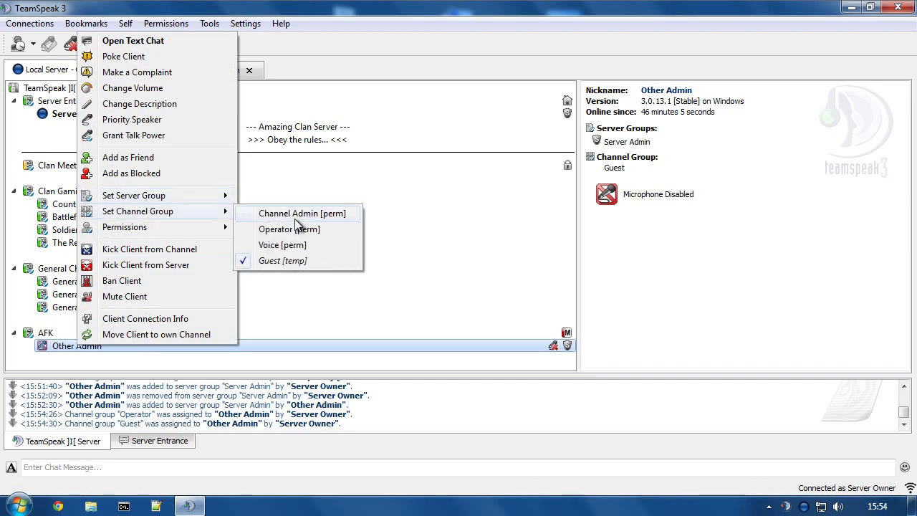
pyautogui.moveTo(179, 195)
pyautogui.click(299, 215)
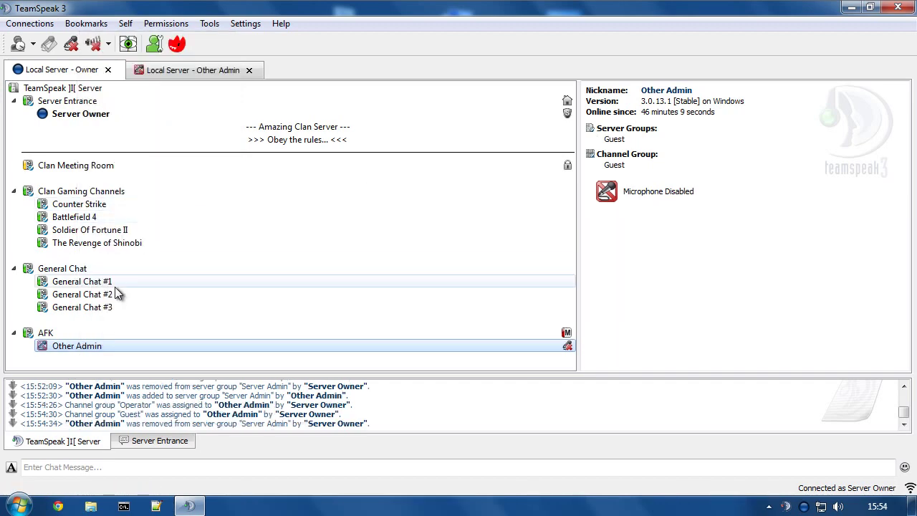
# Move Other Admin into the Counter Strike channel from its own connection.
pyautogui.click(193, 71)
pyautogui.doubleClick(93, 203)
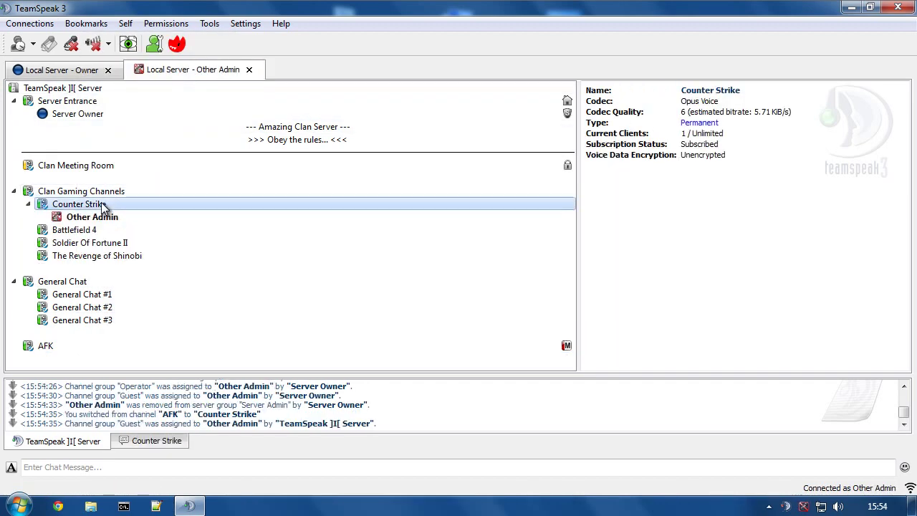
pyautogui.click(68, 71)
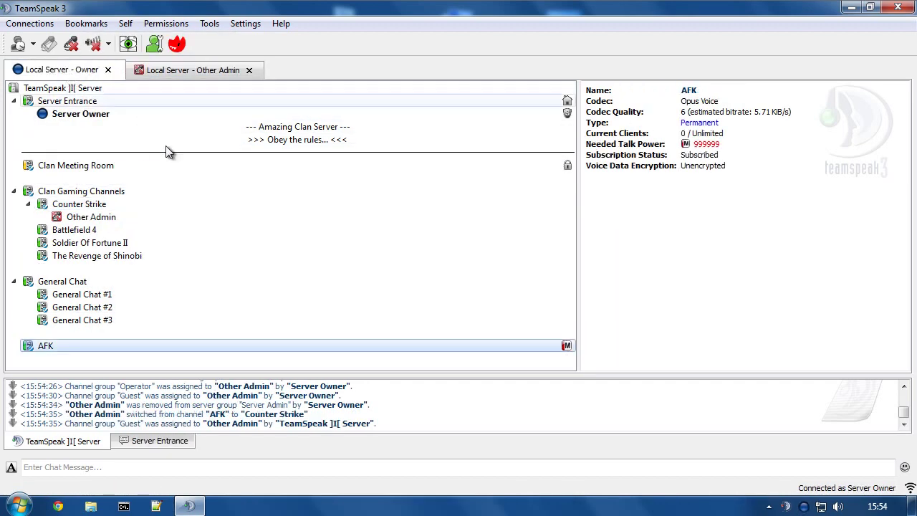
pyautogui.click(86, 216)
pyautogui.rightClick(93, 214)
pyautogui.moveTo(177, 396)
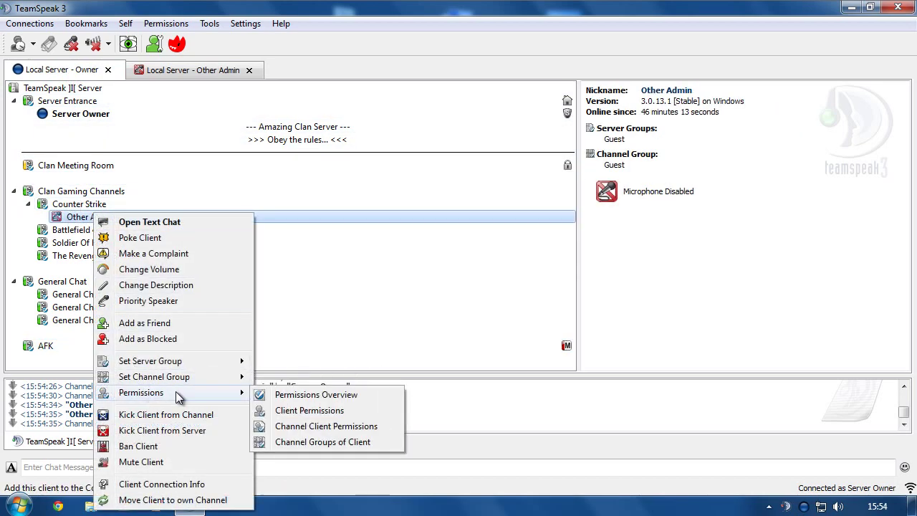
pyautogui.click(296, 394)
pyautogui.click(256, 190)
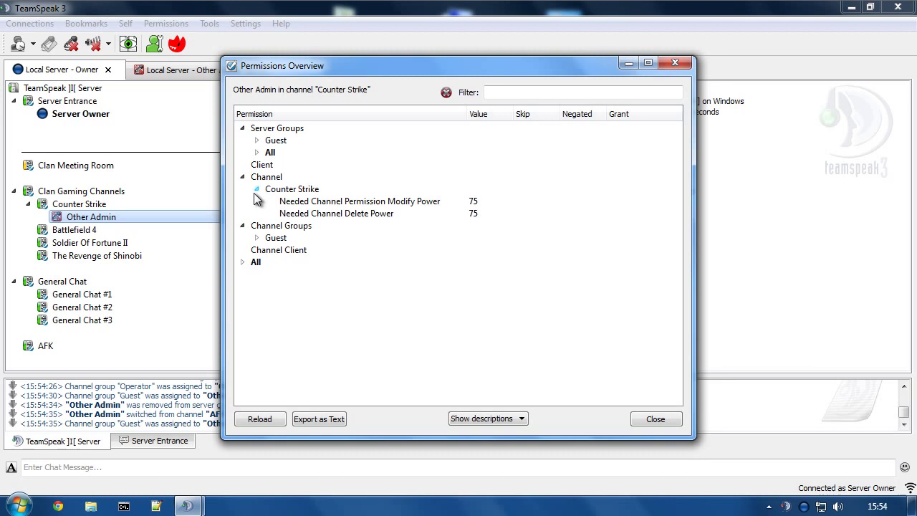
pyautogui.click(326, 212)
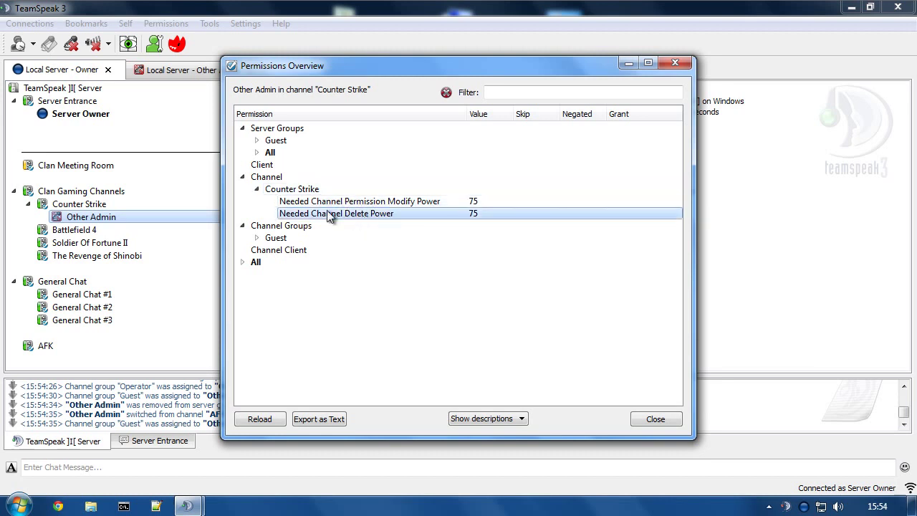
pyautogui.click(262, 166)
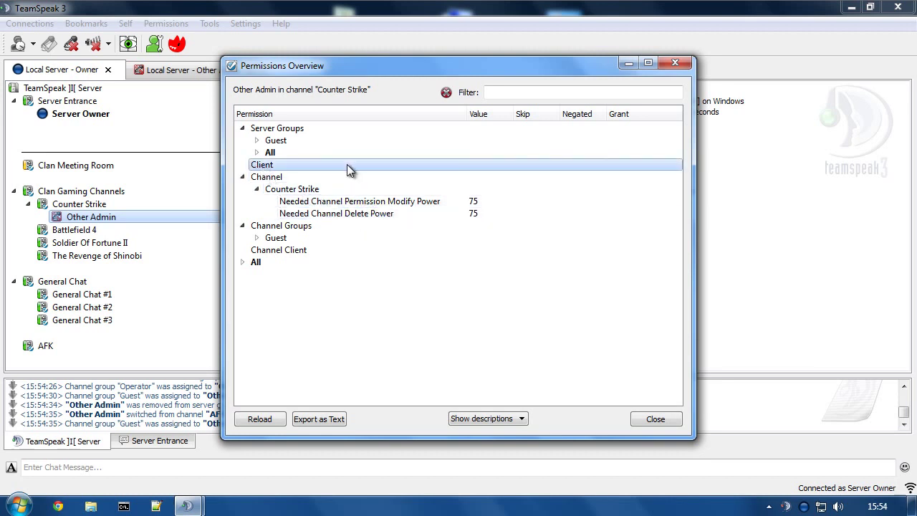
pyautogui.click(674, 63)
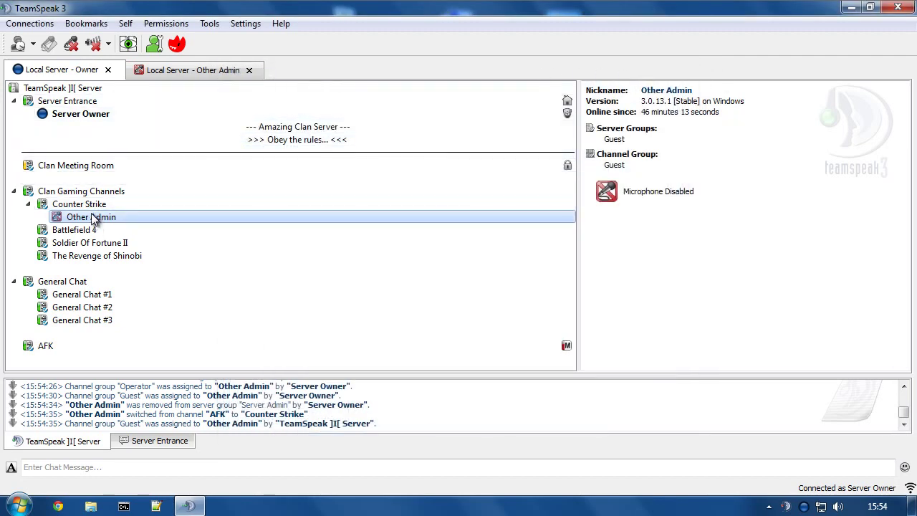
# Move Other Admin into AFK and add it back to the Server Admin group.
pyautogui.click(141, 75)
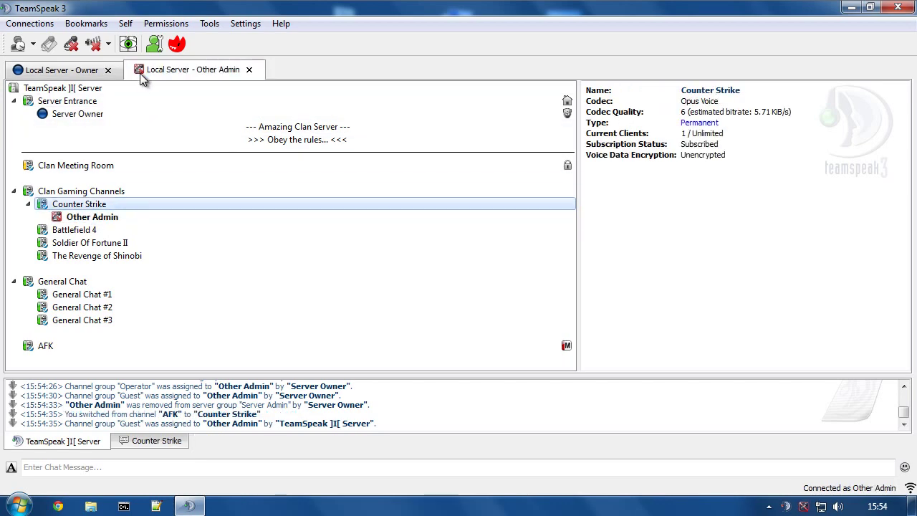
pyautogui.click(39, 346)
pyautogui.doubleClick(39, 346)
pyautogui.rightClick(70, 352)
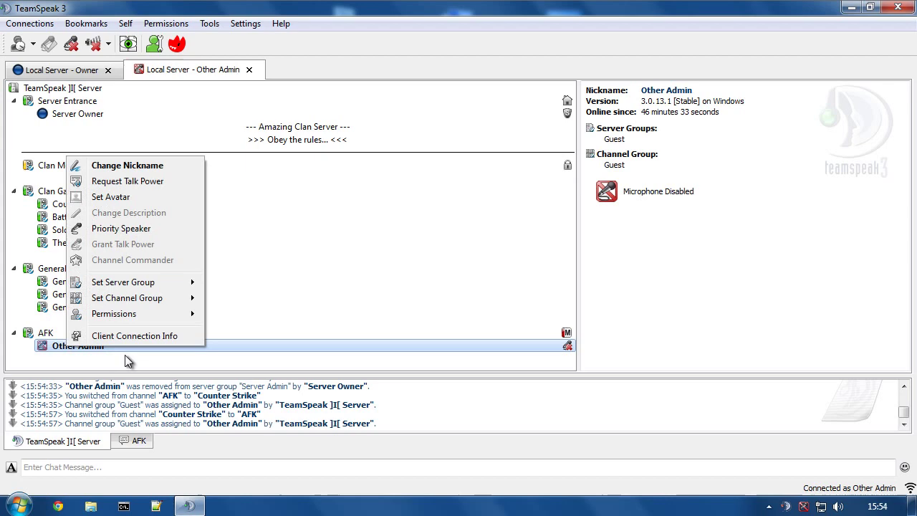
pyautogui.moveTo(149, 286)
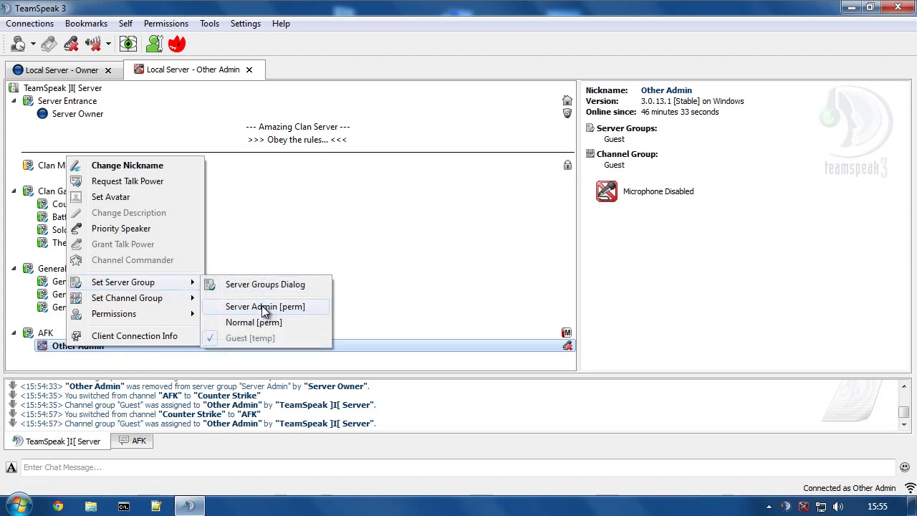
pyautogui.click(264, 306)
# Remove Server Owner from Server Admin and re-add it, then select Other Admin on the Owner tab.
pyautogui.rightClick(78, 122)
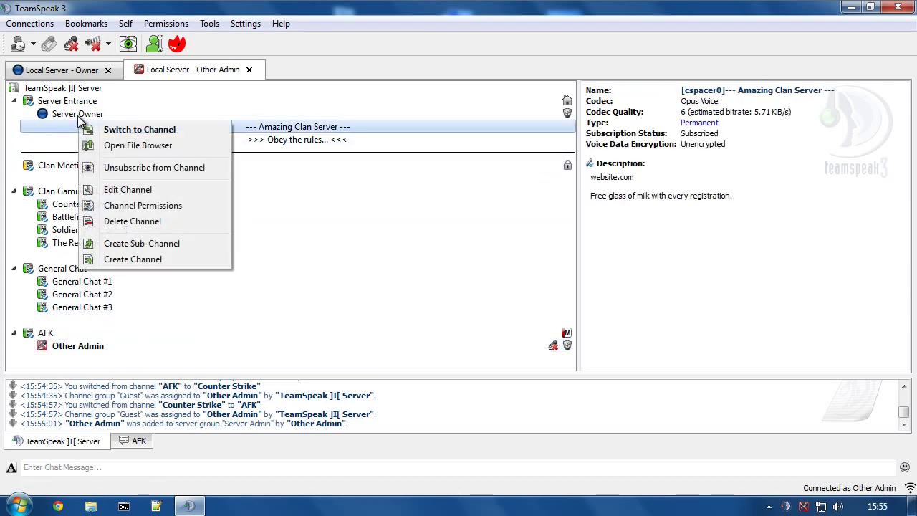
pyautogui.rightClick(78, 115)
pyautogui.moveTo(143, 264)
pyautogui.click(293, 289)
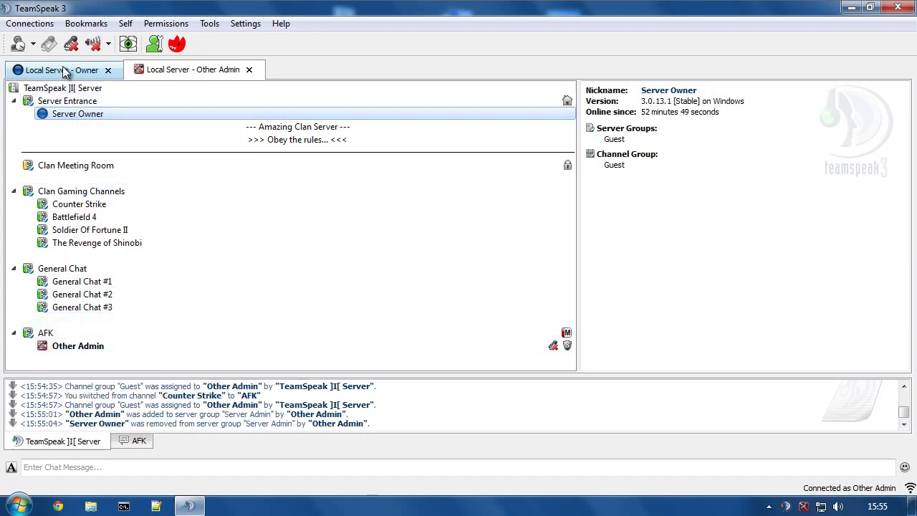
pyautogui.rightClick(79, 115)
pyautogui.moveTo(202, 259)
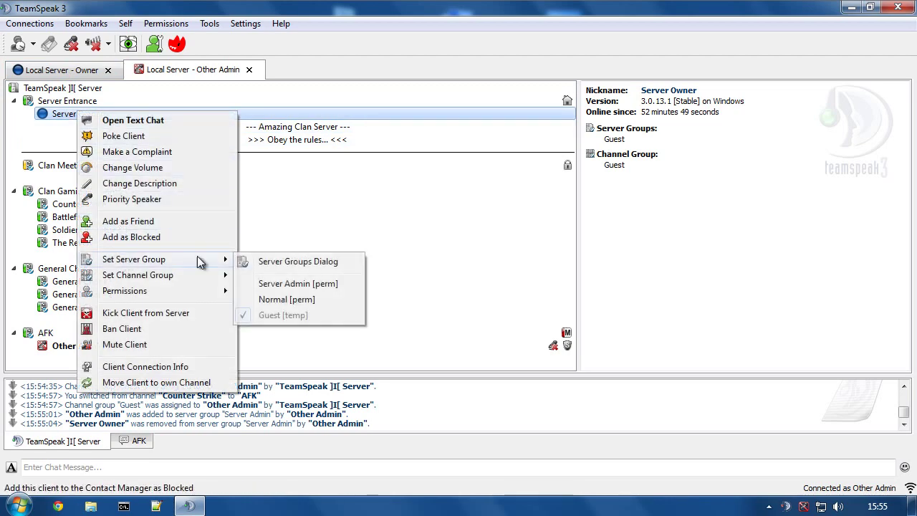
pyautogui.click(286, 288)
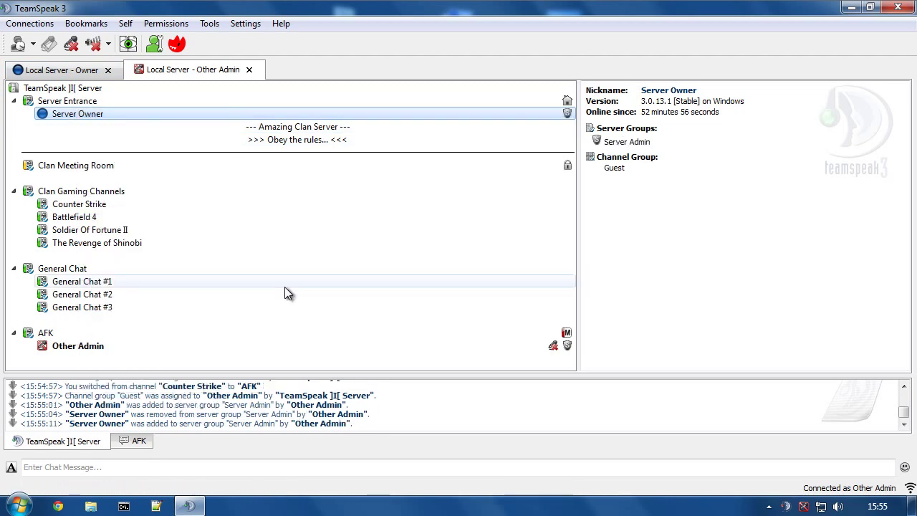
pyautogui.click(61, 70)
pyautogui.click(67, 347)
pyautogui.rightClick(67, 348)
pyautogui.moveTo(129, 221)
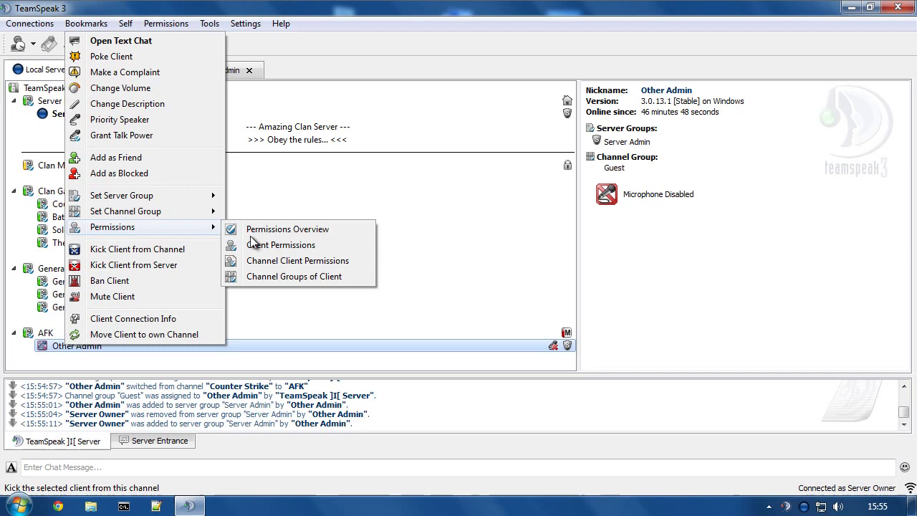
pyautogui.click(251, 228)
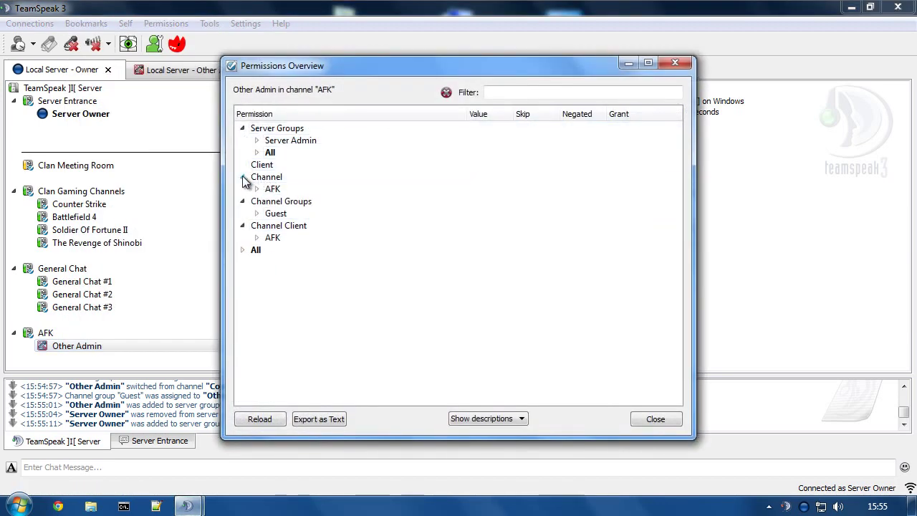
pyautogui.click(257, 189)
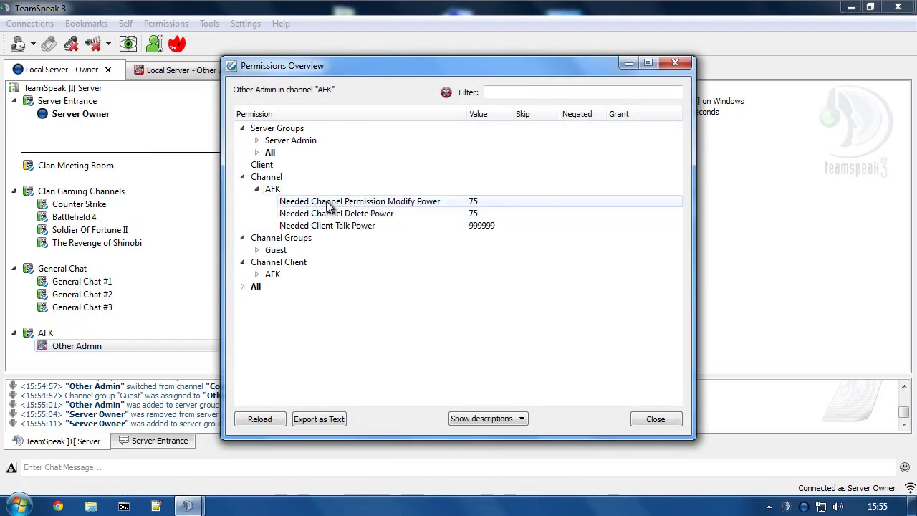
pyautogui.click(255, 168)
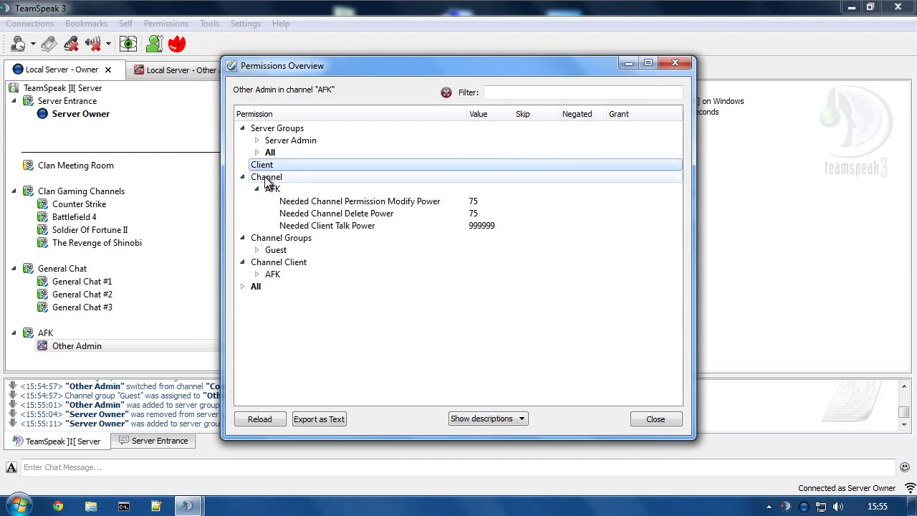
pyautogui.click(256, 249)
pyautogui.click(257, 297)
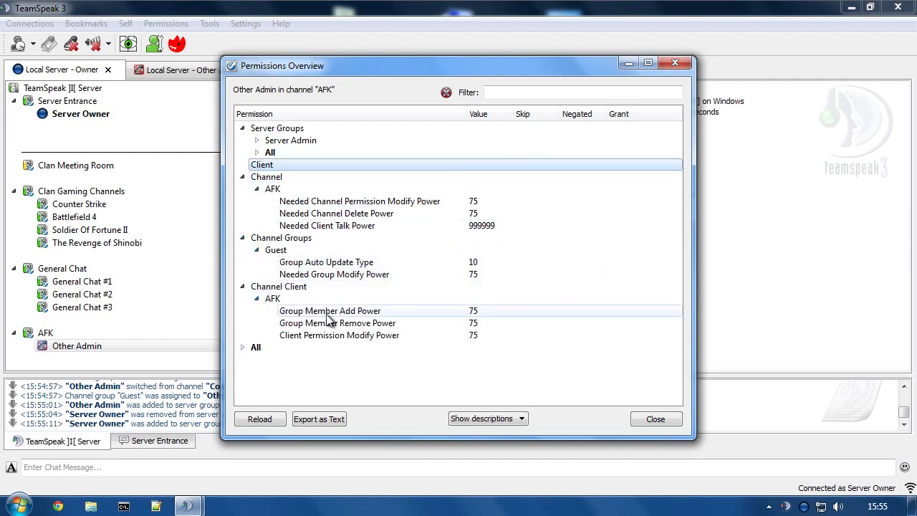
pyautogui.click(242, 177)
pyautogui.click(243, 189)
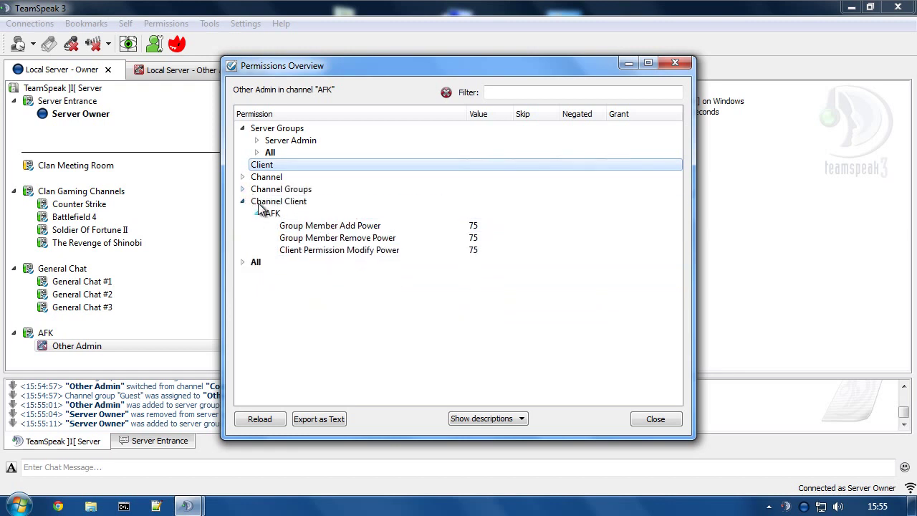
pyautogui.click(265, 202)
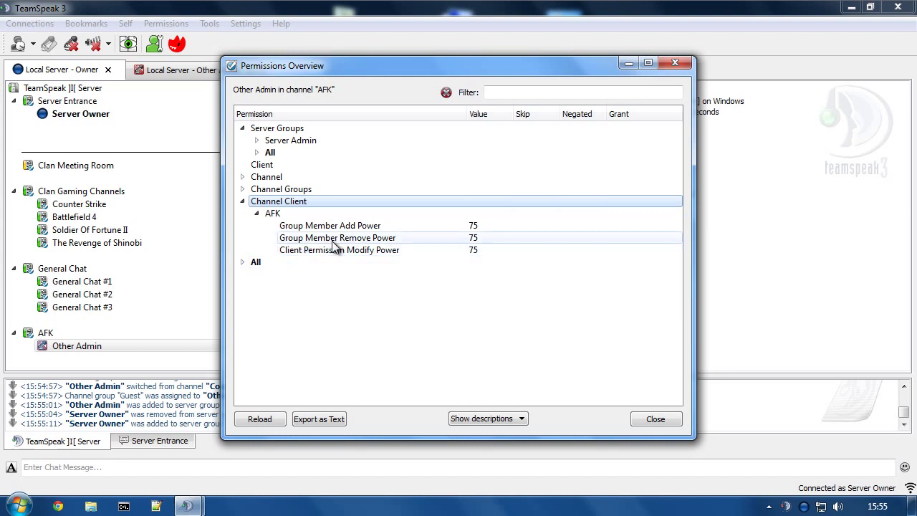
pyautogui.moveTo(348, 242)
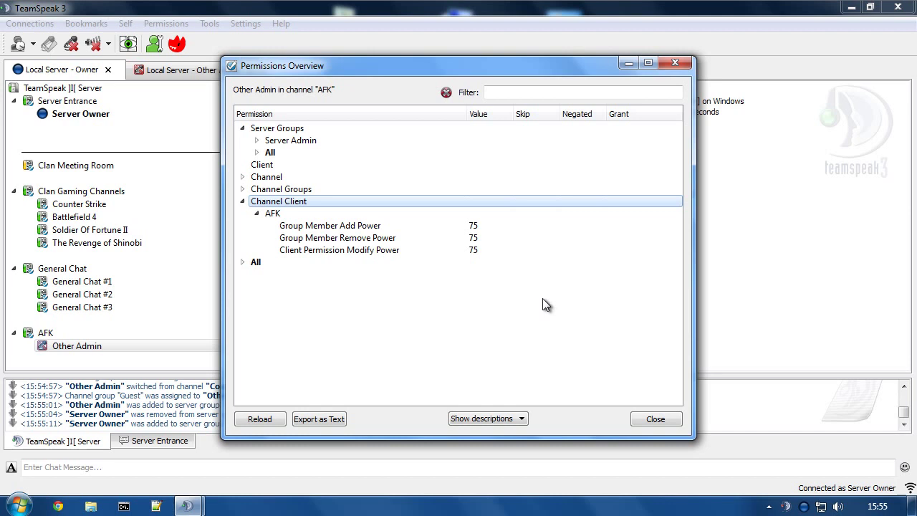
pyautogui.click(653, 419)
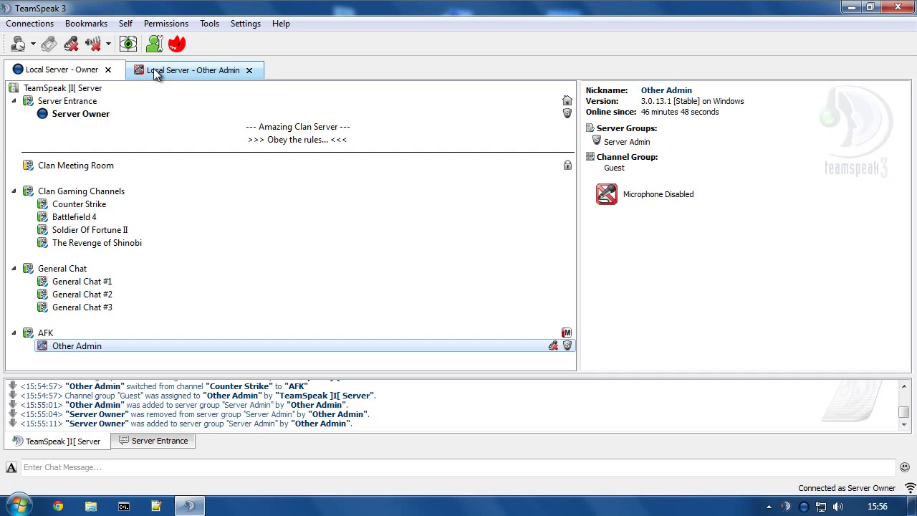
# Open the Server Entrance channel's permissions from the Other Admin connection.
pyautogui.click(154, 70)
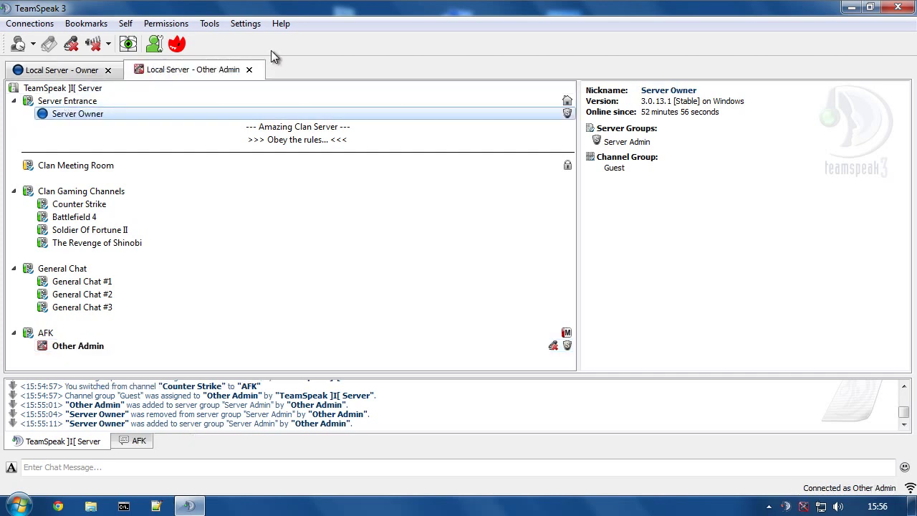
pyautogui.rightClick(59, 105)
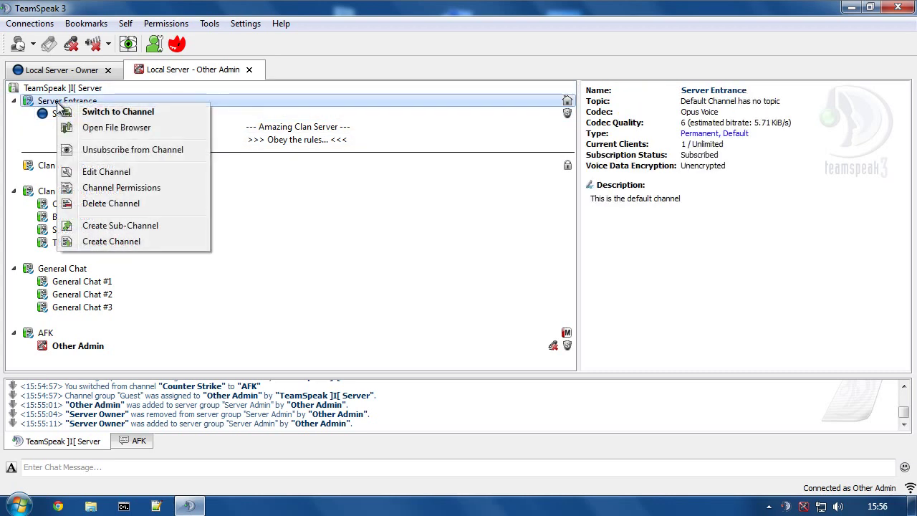
pyautogui.click(108, 188)
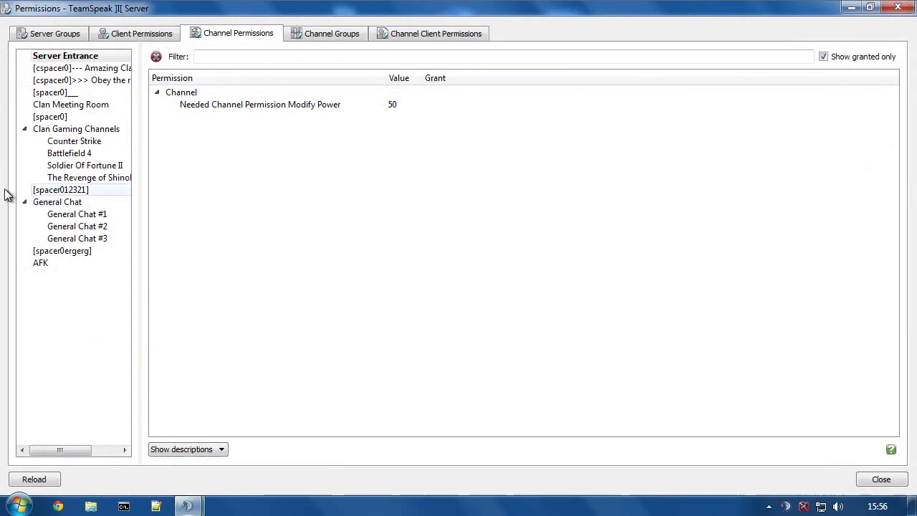
# Grant Ignore Bans from the full Client permission list, close, and select Other Admin.
pyautogui.click(822, 56)
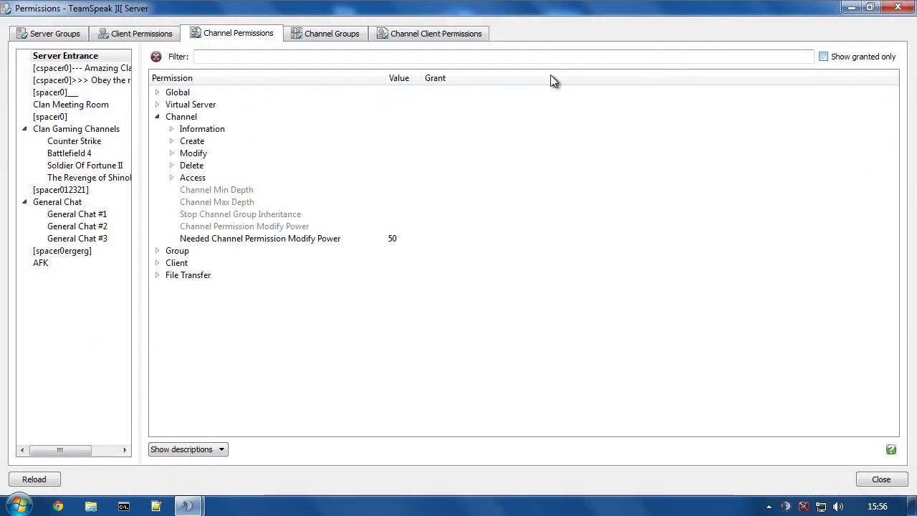
pyautogui.click(157, 116)
pyautogui.click(156, 140)
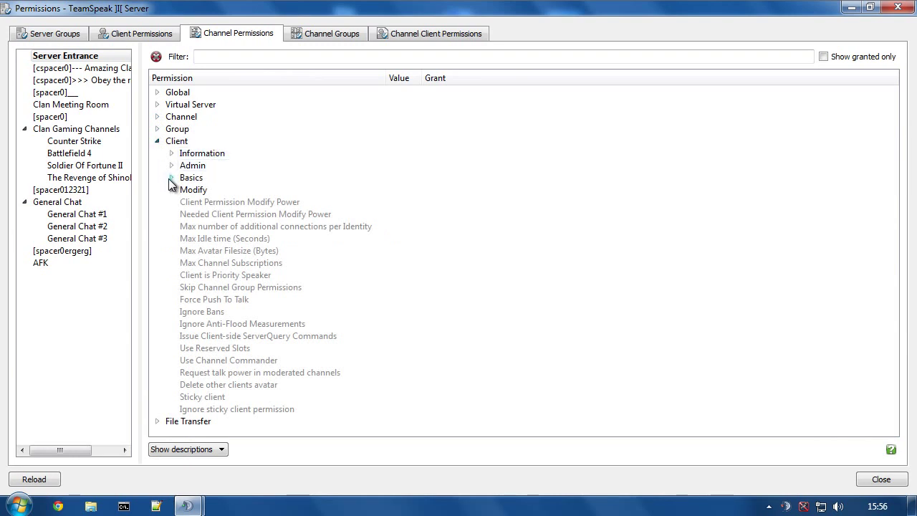
pyautogui.click(172, 166)
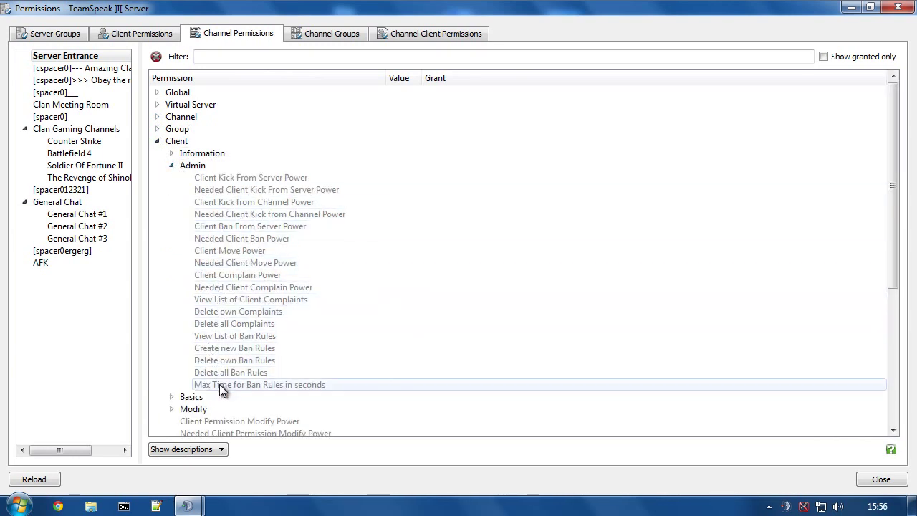
pyautogui.click(157, 141)
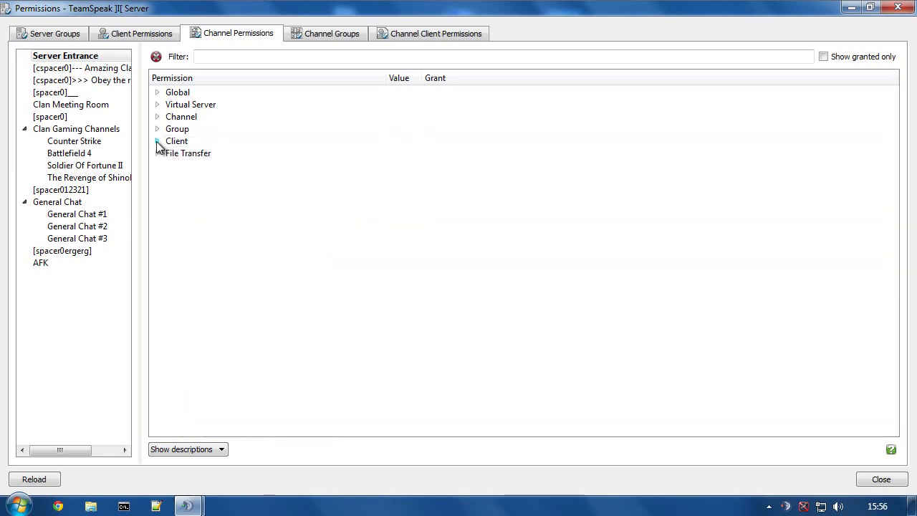
pyautogui.click(157, 141)
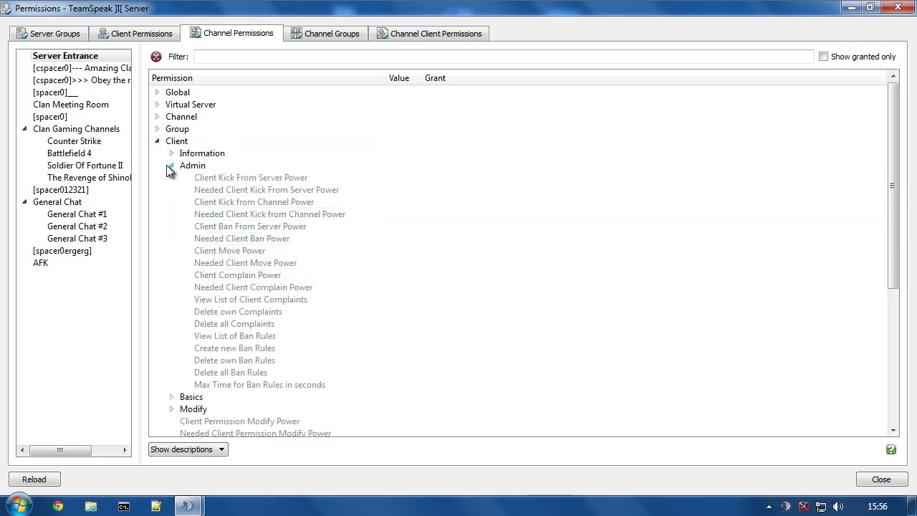
pyautogui.click(171, 166)
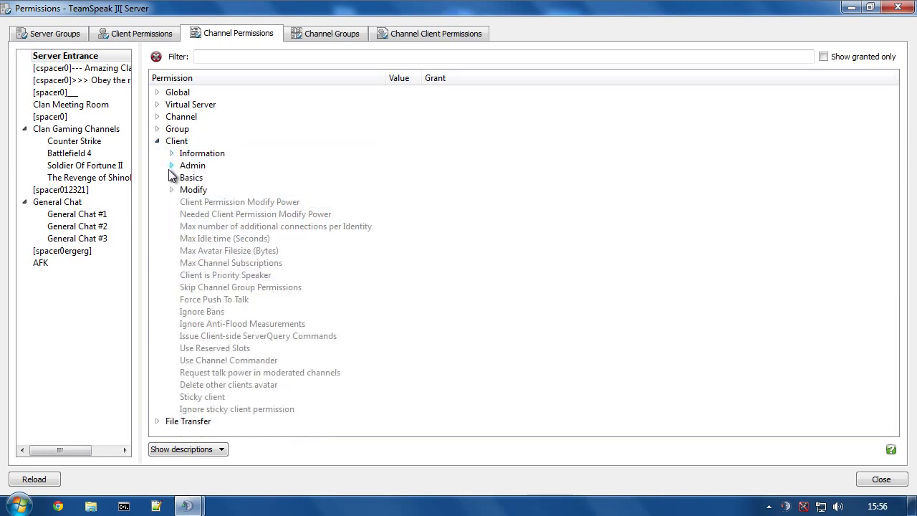
pyautogui.doubleClick(203, 313)
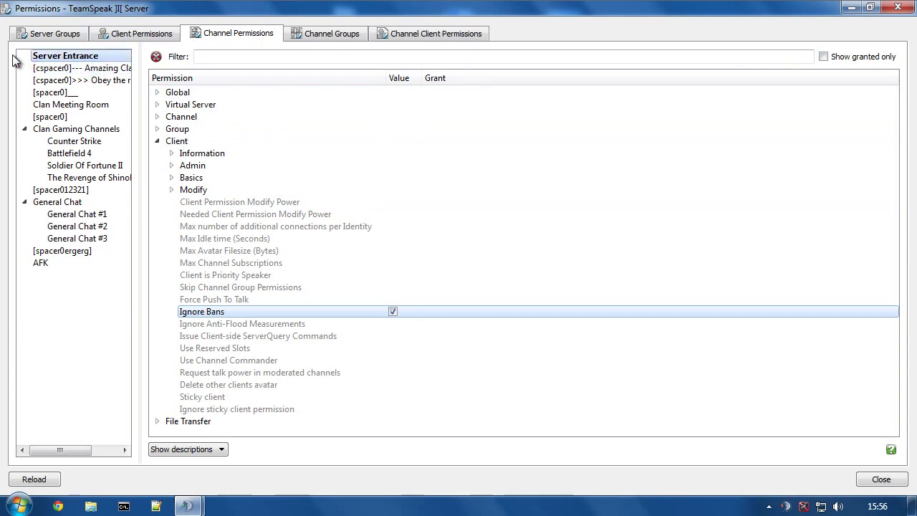
pyautogui.click(898, 8)
pyautogui.click(147, 347)
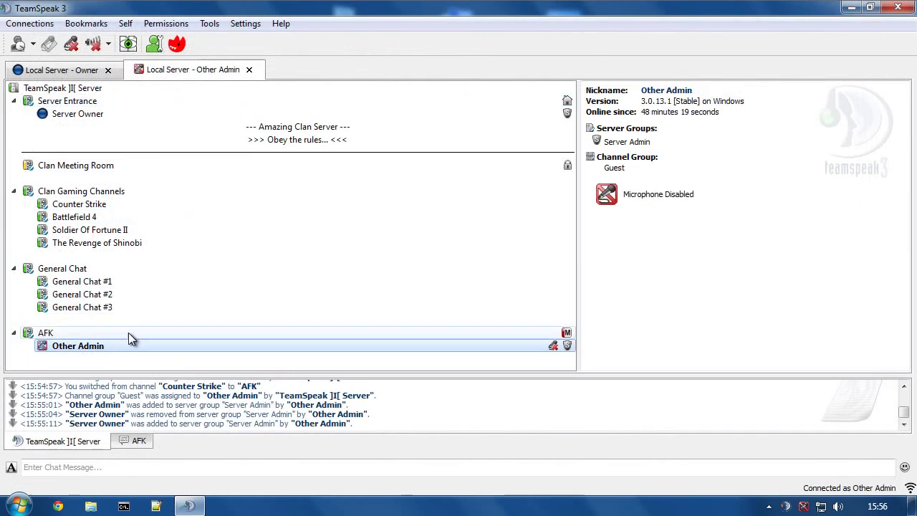
# Take Other Admin out of the Server Admin group.
pyautogui.rightClick(82, 347)
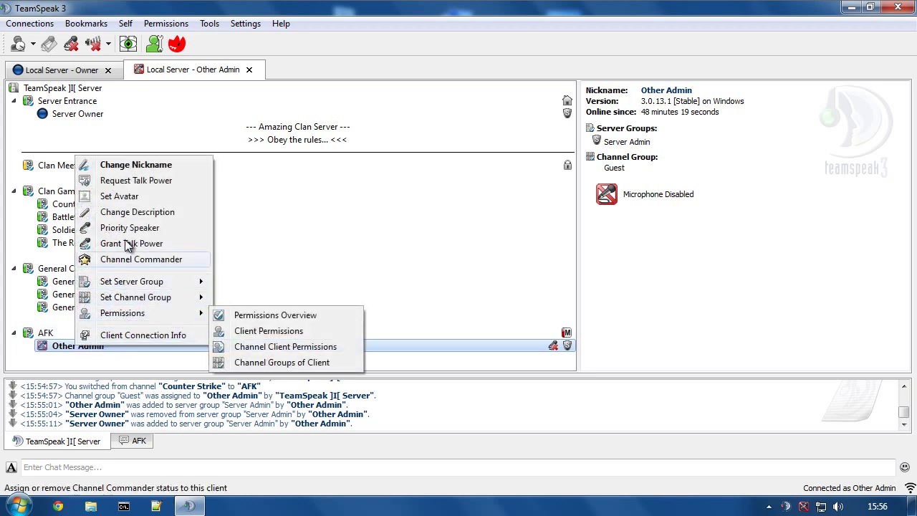
pyautogui.moveTo(129, 282)
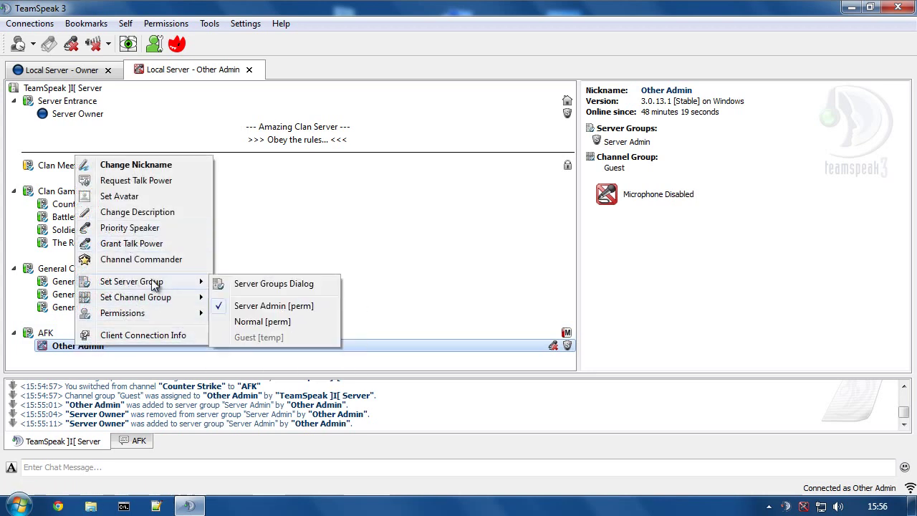
pyautogui.click(261, 308)
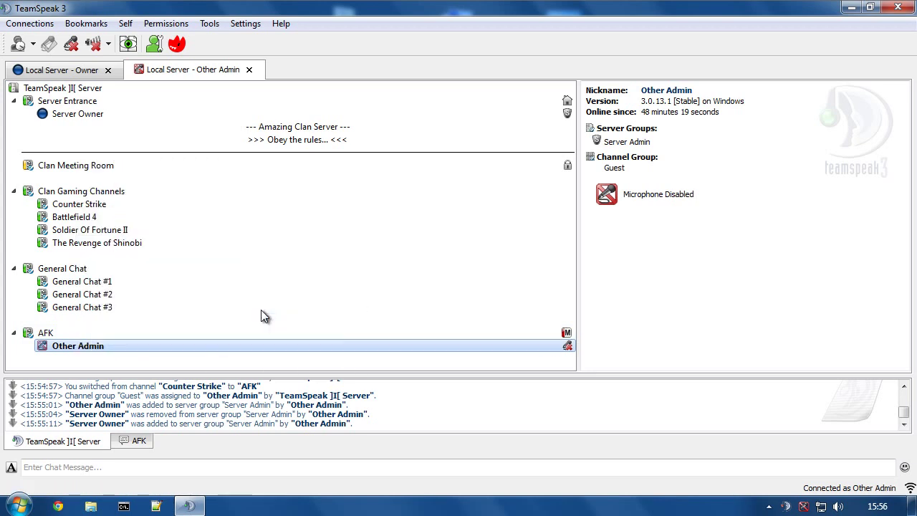
# Move Server Owner to Counter Strike and back, and Other Admin into Soldier Of Fortune II.
pyautogui.click(72, 70)
pyautogui.moveTo(90, 114); pyautogui.dragTo(81, 215)
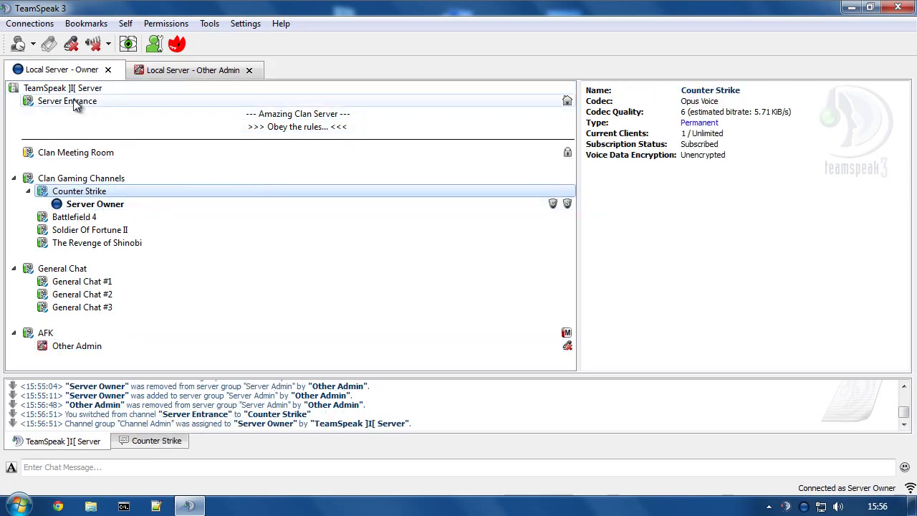
pyautogui.doubleClick(73, 99)
pyautogui.click(182, 69)
pyautogui.doubleClick(90, 229)
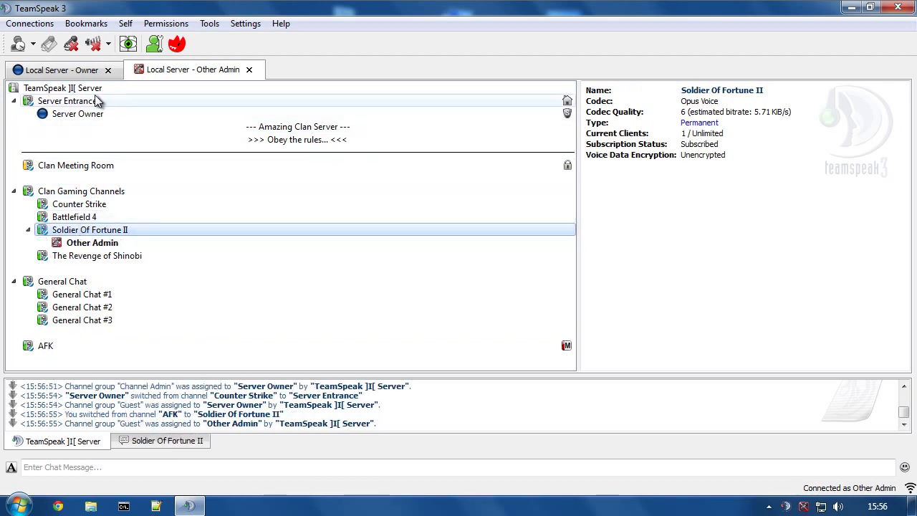
pyautogui.click(75, 70)
pyautogui.click(90, 245)
# Ban Other Admin permanently with the reason 'Goodbye'.
pyautogui.rightClick(85, 245)
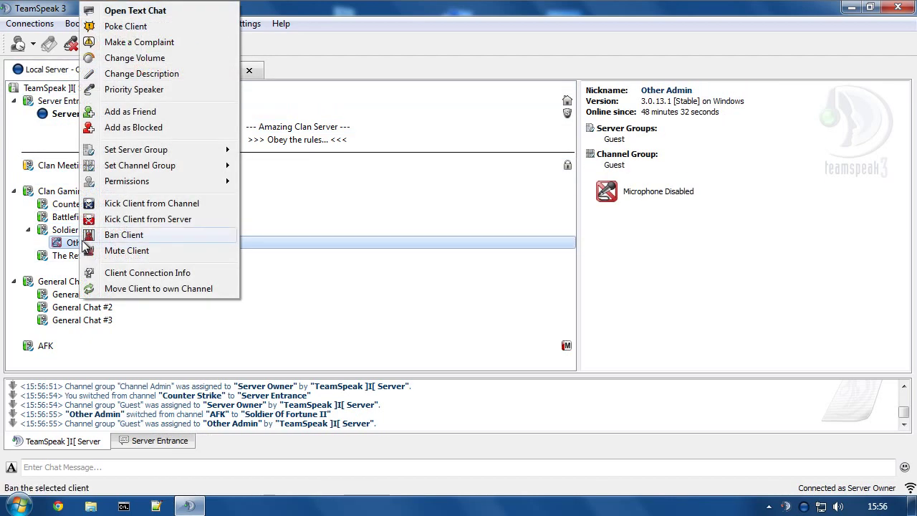
pyautogui.click(139, 236)
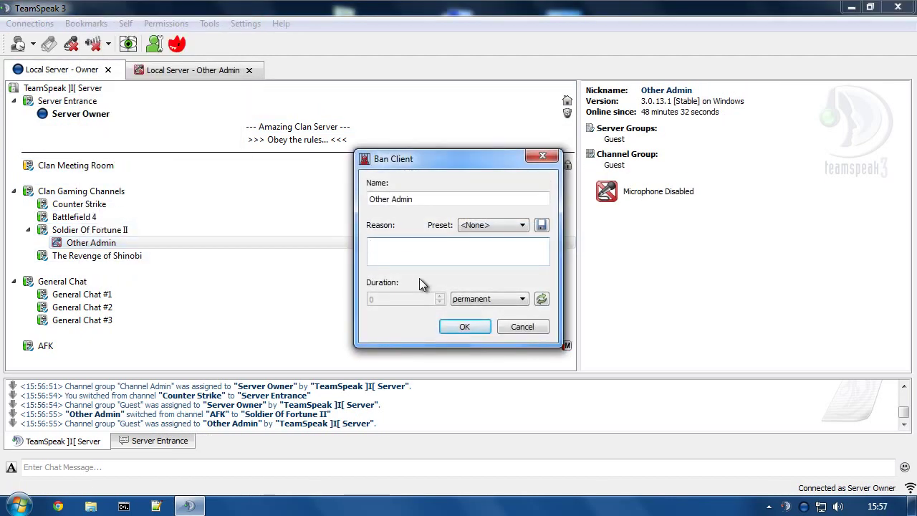
pyautogui.write('Goodbye')
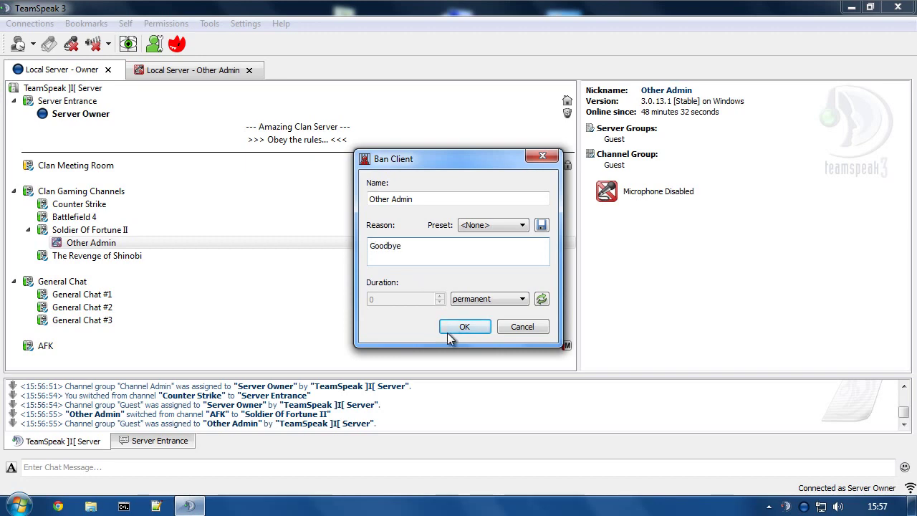
pyautogui.click(449, 331)
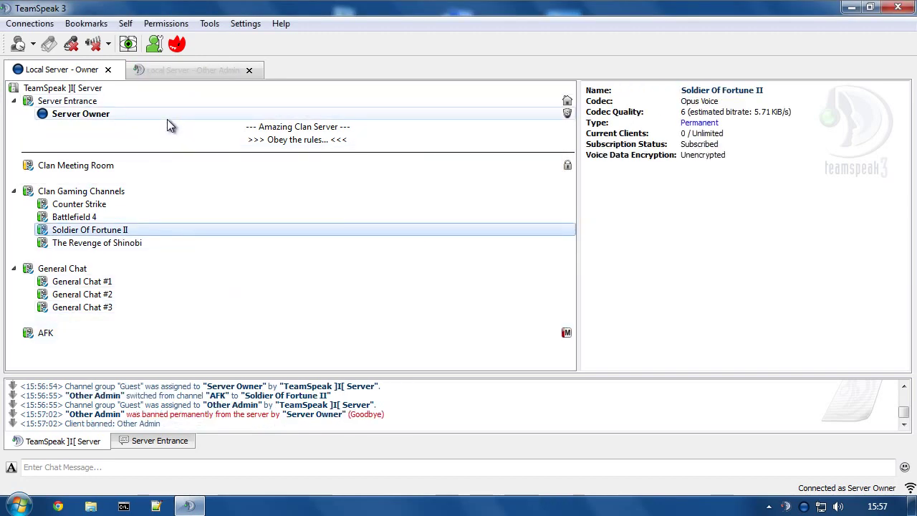
# Review the Ban List, widening the Name/IP/UID column to see the ip=127.0.0.1 entry.
pyautogui.click(209, 25)
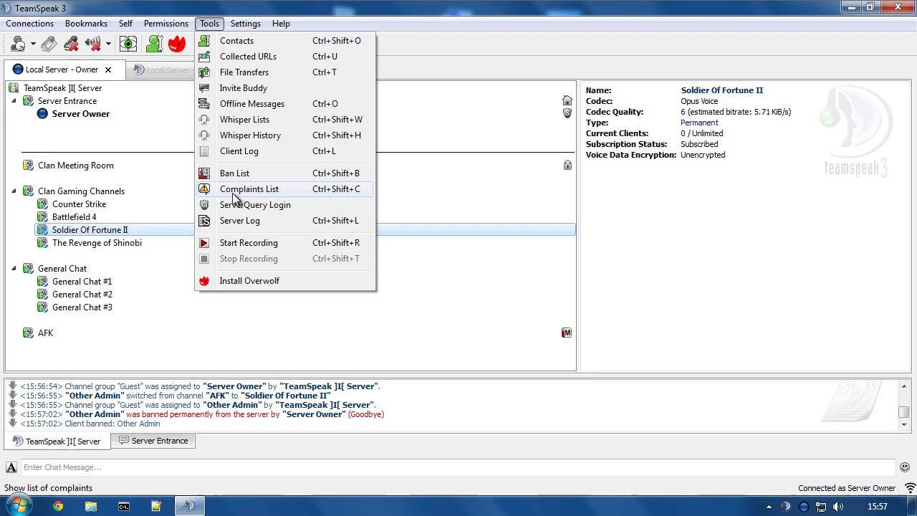
pyautogui.click(233, 174)
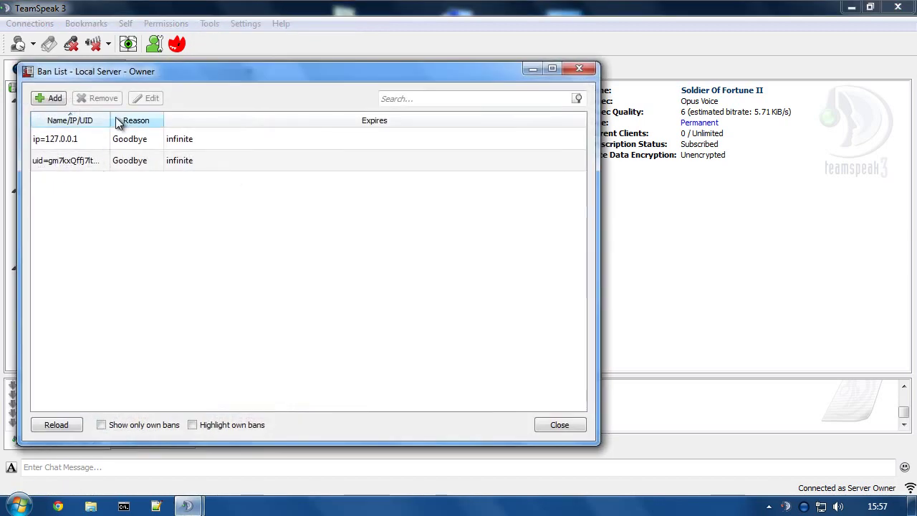
pyautogui.moveTo(110, 120); pyautogui.dragTo(262, 120)
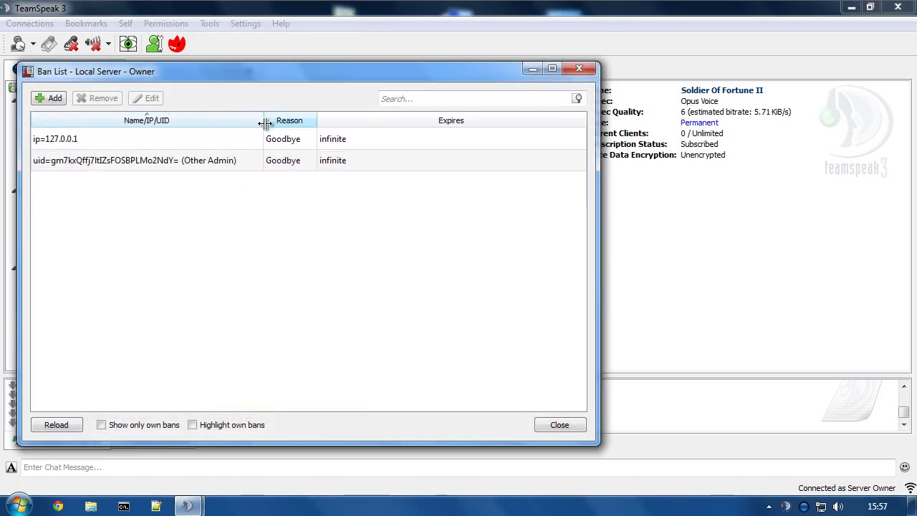
pyautogui.click(86, 140)
pyautogui.click(580, 68)
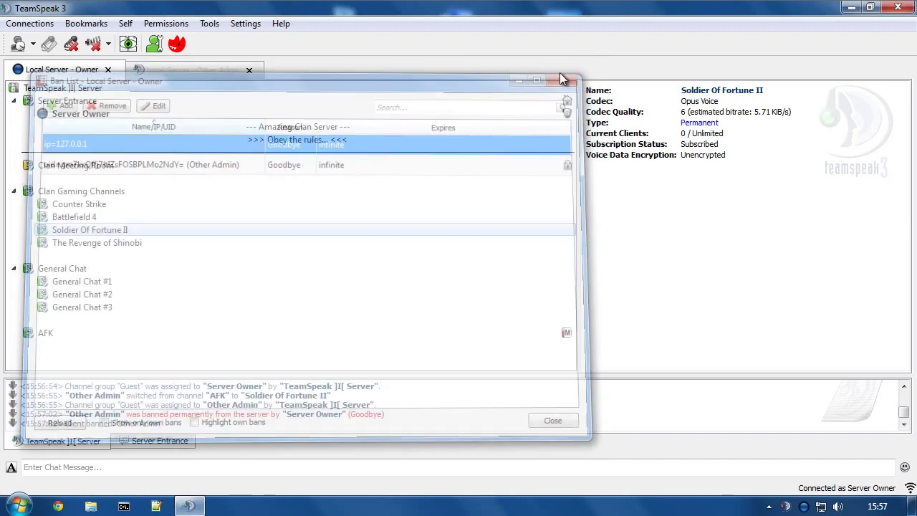
# Reconnect Other Admin via the Local Server - Other Admin bookmark into Server Entrance.
pyautogui.click(181, 69)
pyautogui.click(89, 26)
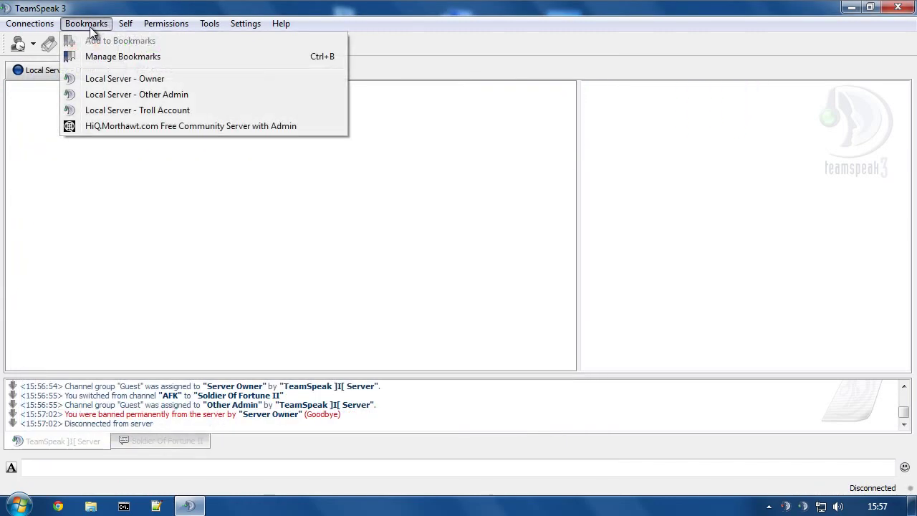
pyautogui.click(137, 96)
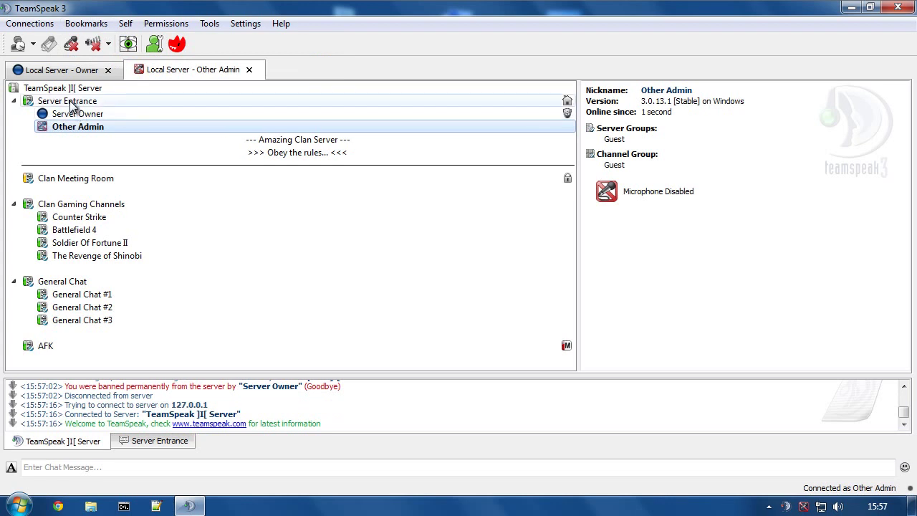
pyautogui.click(40, 100)
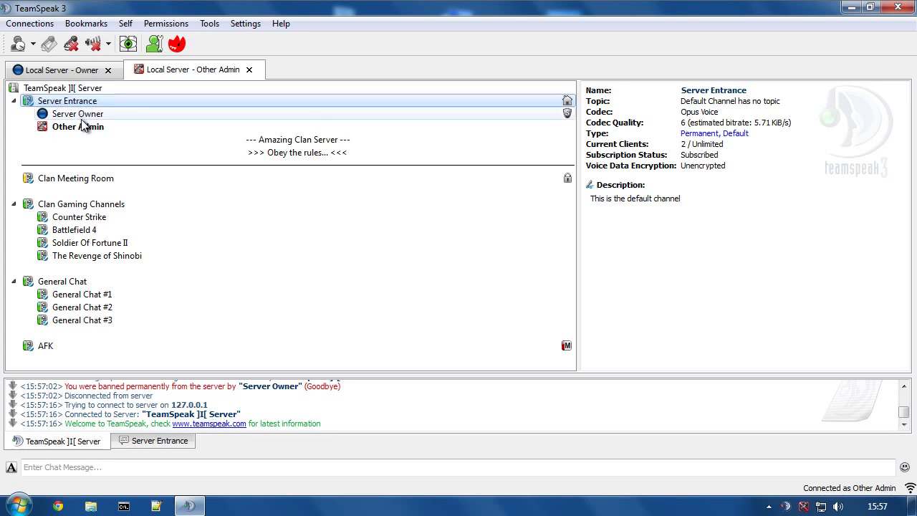
# Move Other Admin into Counter Strike and ban it again from the owner connection.
pyautogui.doubleClick(72, 216)
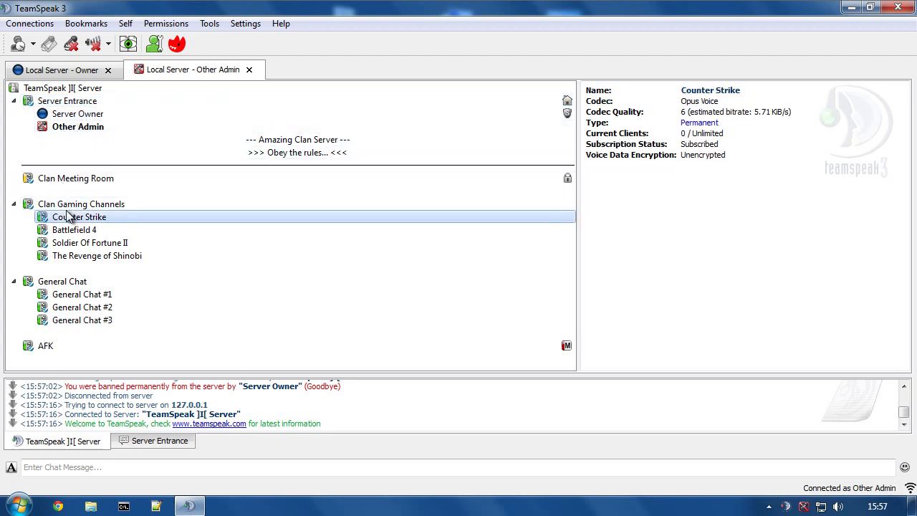
pyautogui.click(62, 70)
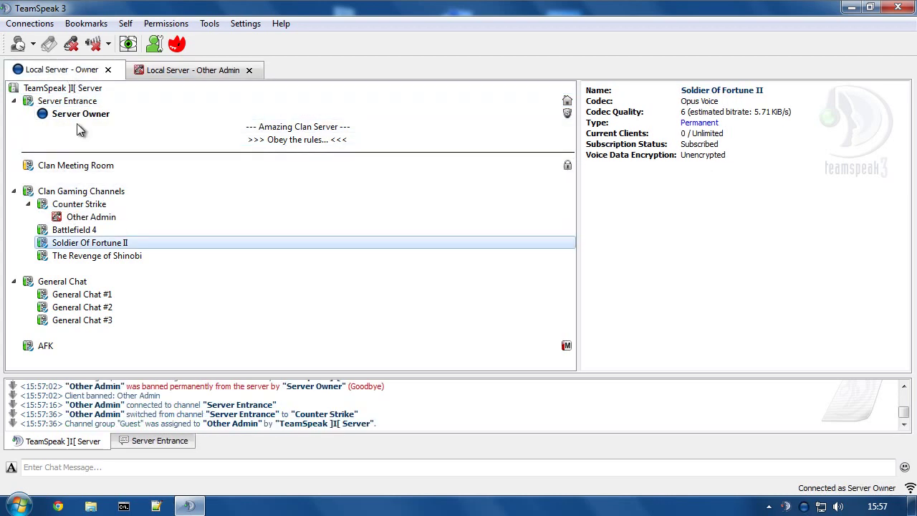
pyautogui.rightClick(70, 216)
pyautogui.click(115, 445)
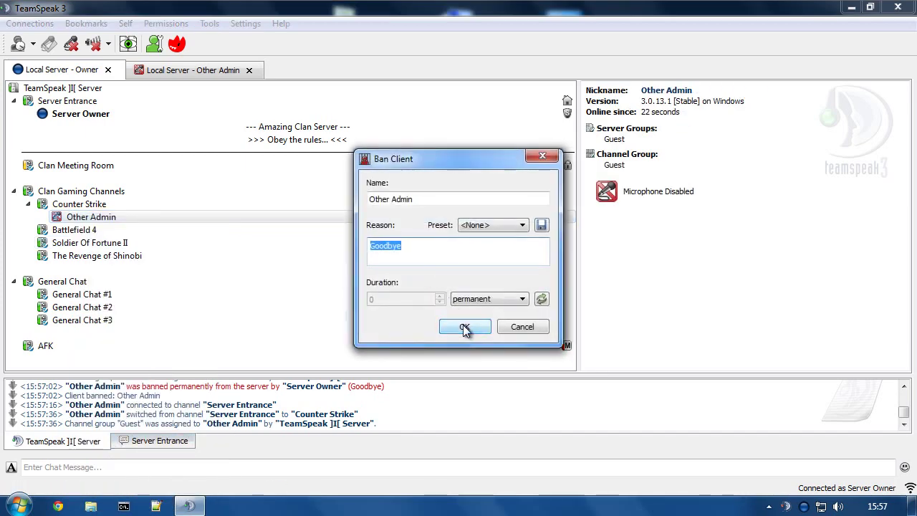
pyautogui.click(466, 328)
# Reconnect Other Admin through the Local Server - Other Admin bookmark, landing in Server Entrance.
pyautogui.click(166, 69)
pyautogui.click(86, 23)
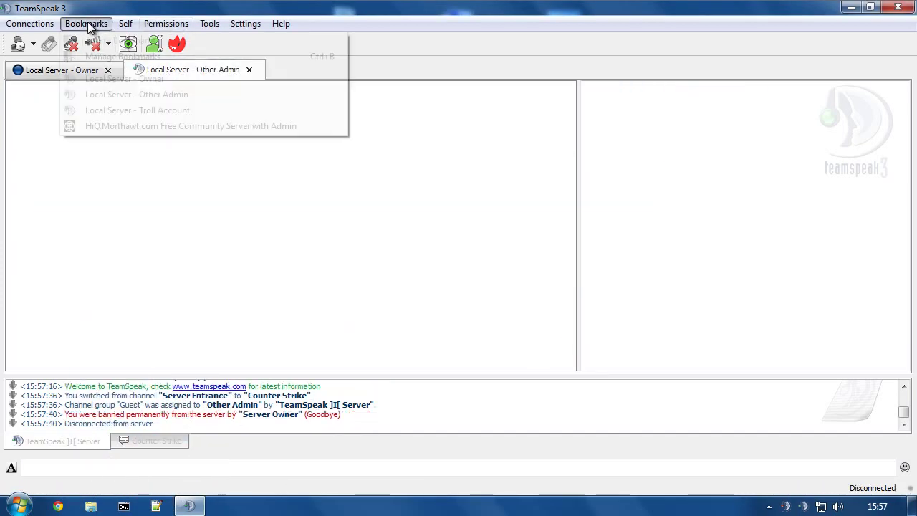
pyautogui.click(109, 94)
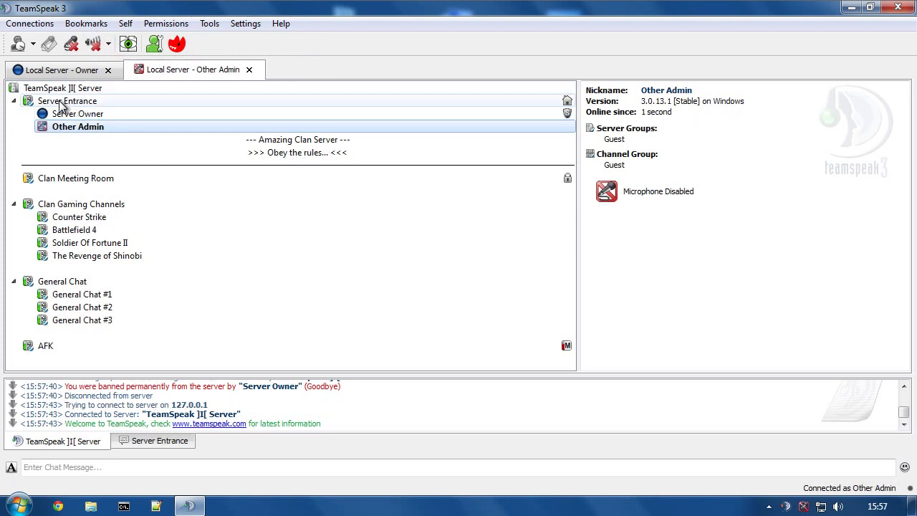
pyautogui.click(38, 100)
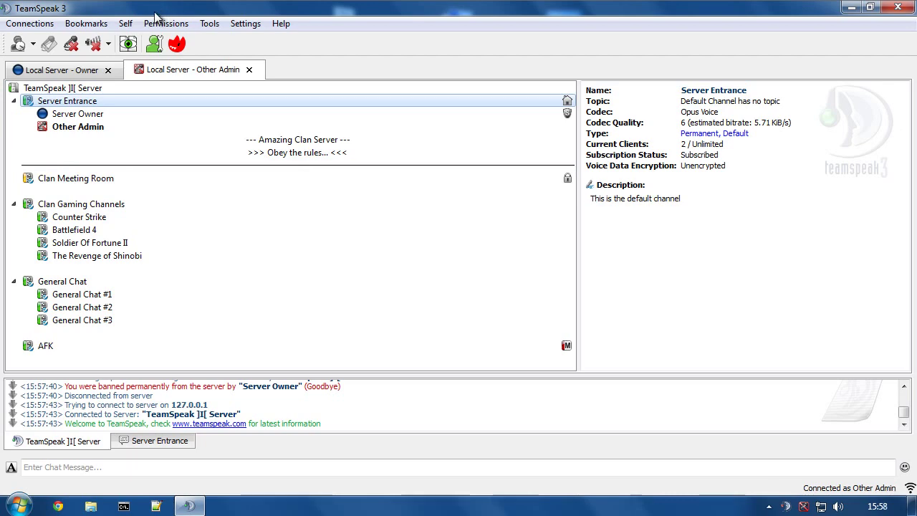
# Open the Server Groups permissions window on the server owner's connection.
pyautogui.click(65, 69)
pyautogui.click(165, 23)
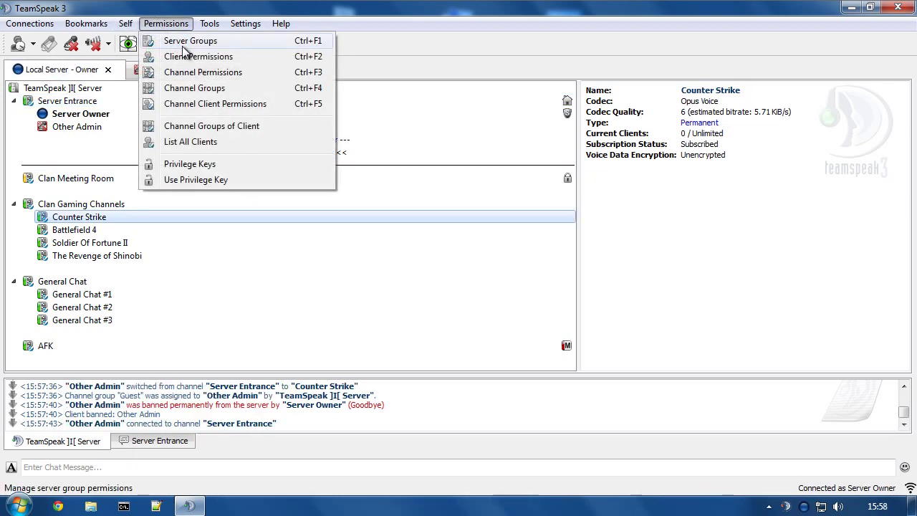
pyautogui.click(183, 45)
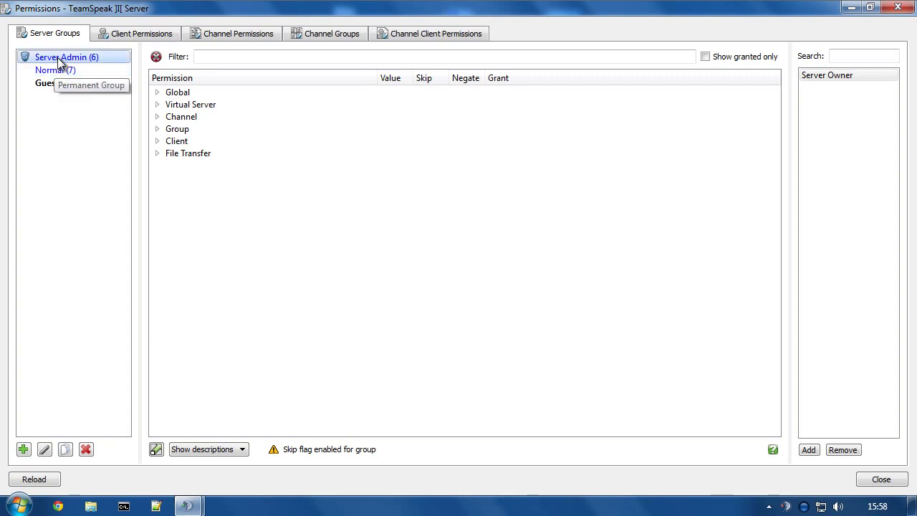
# Copy Server Admin as 'Secondary Admin', then select it and expand its Group permissions.
pyautogui.rightClick(58, 58)
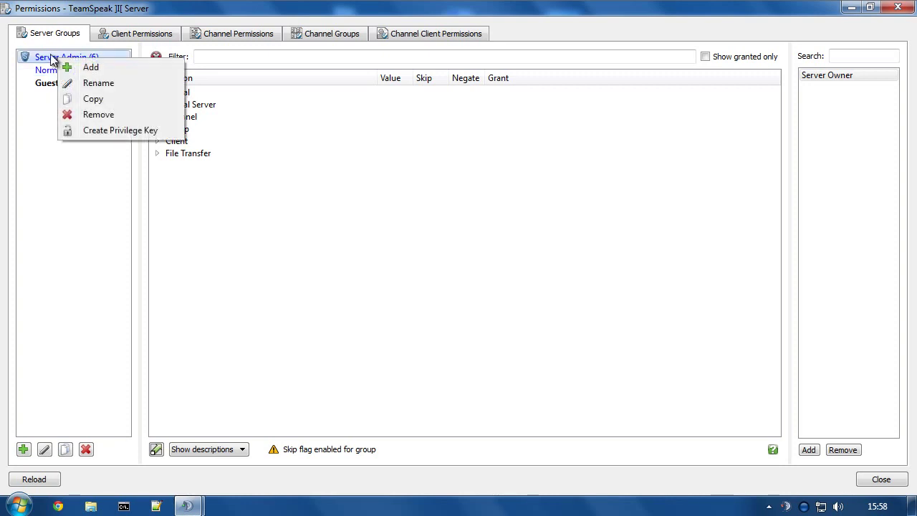
pyautogui.click(93, 101)
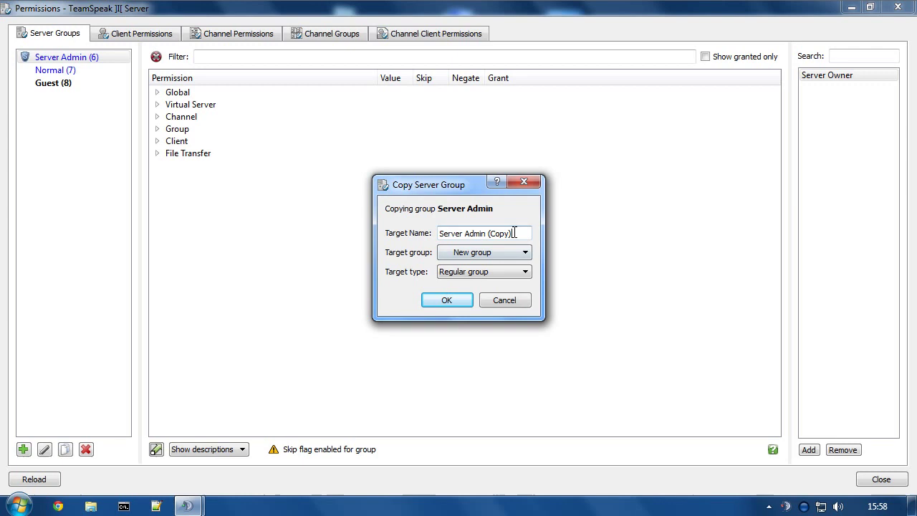
pyautogui.moveTo(521, 233); pyautogui.dragTo(387, 229)
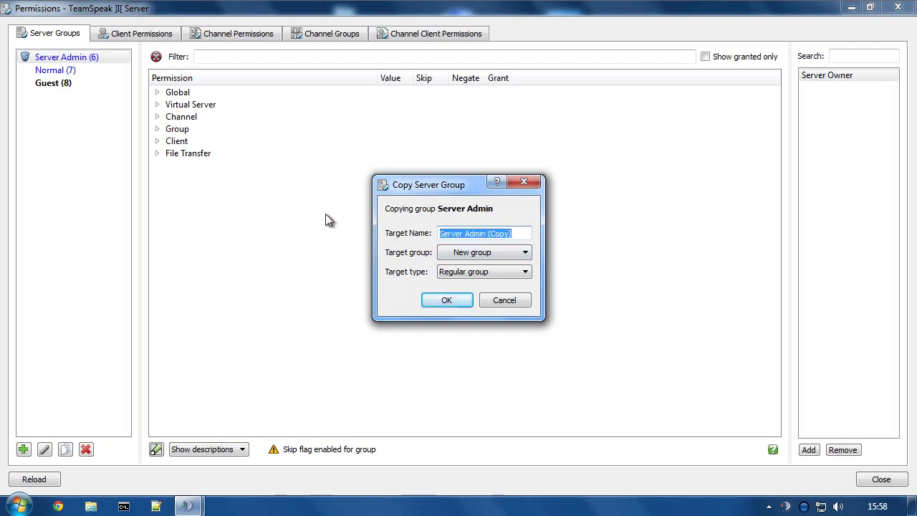
pyautogui.write('Secondary ')
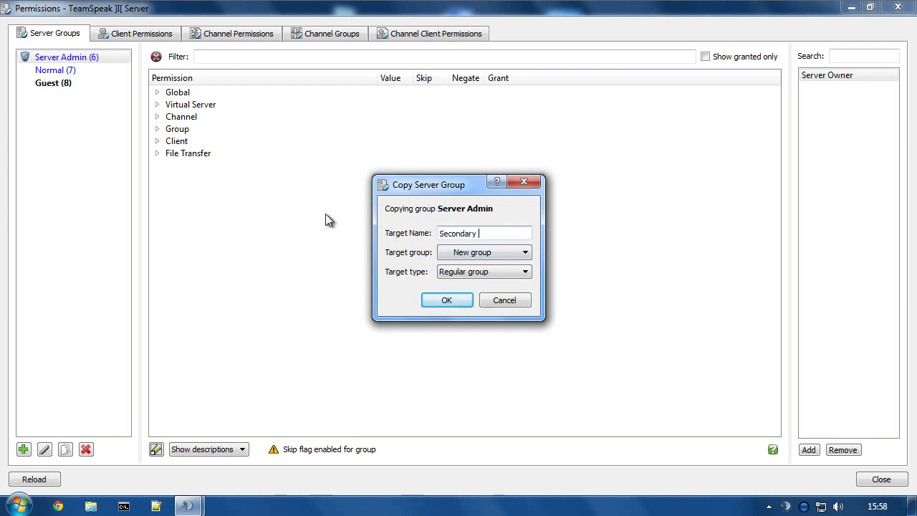
pyautogui.write('Admin')
pyautogui.click(441, 304)
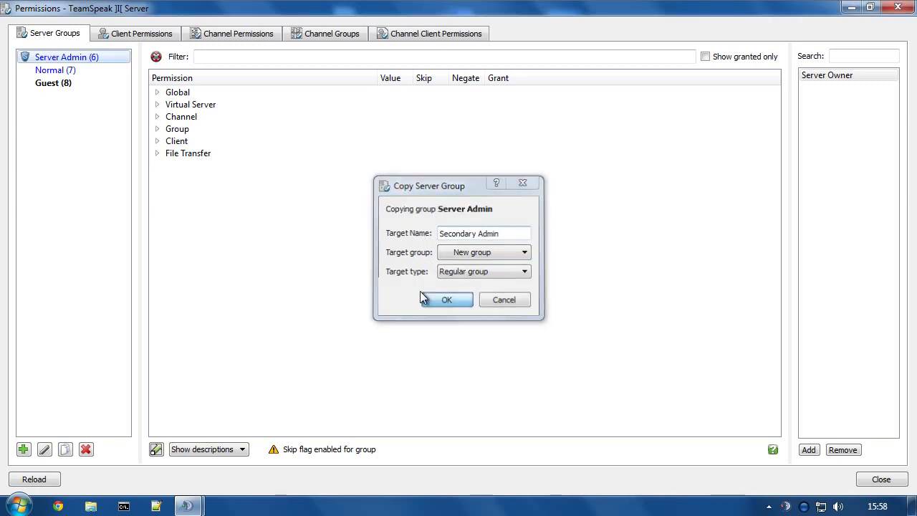
pyautogui.click(66, 96)
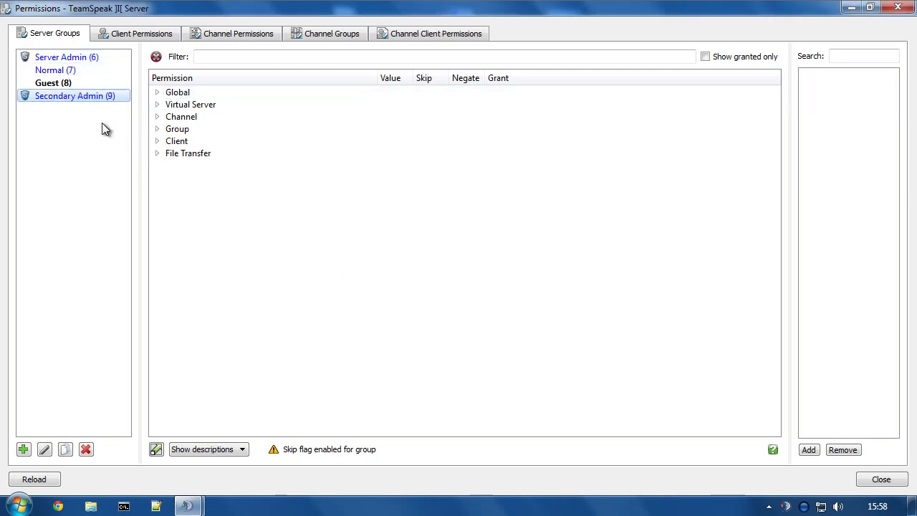
pyautogui.click(157, 130)
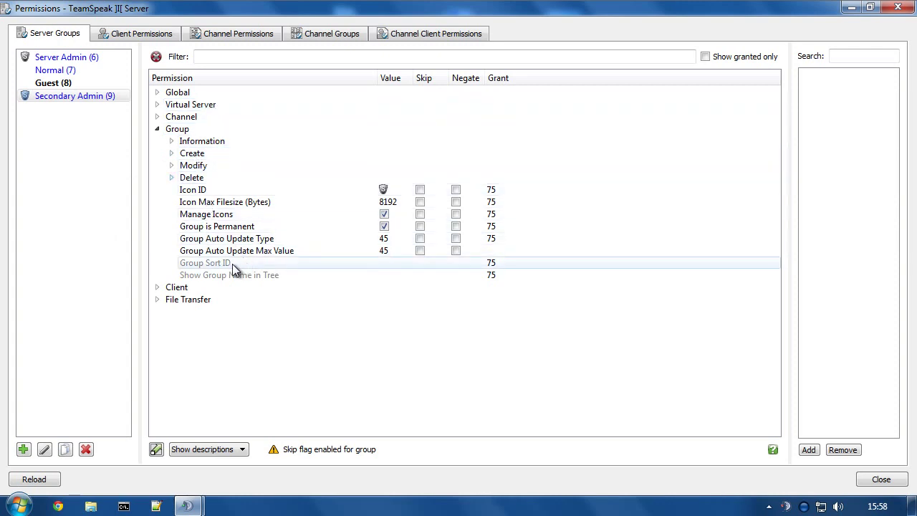
# Set Secondary Admin's Group Member Add Power to 74 and remove its grant.
pyautogui.moveTo(213, 279)
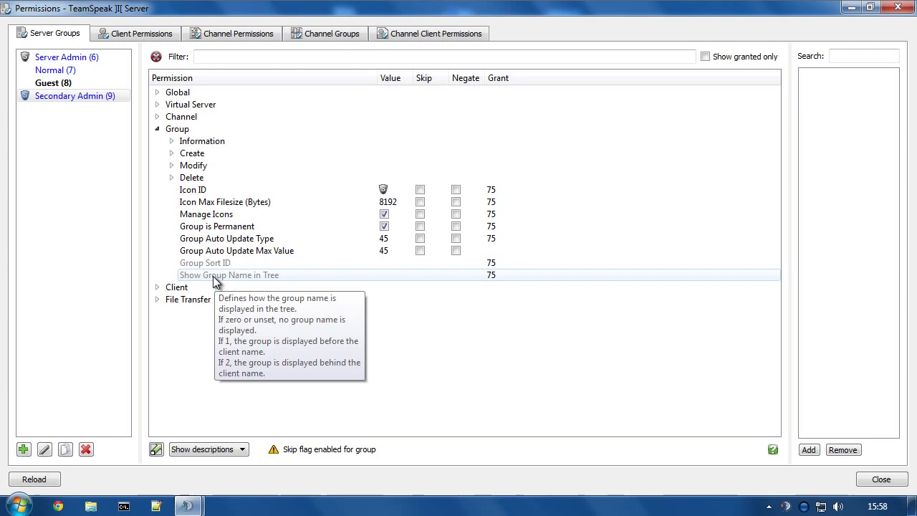
pyautogui.click(171, 163)
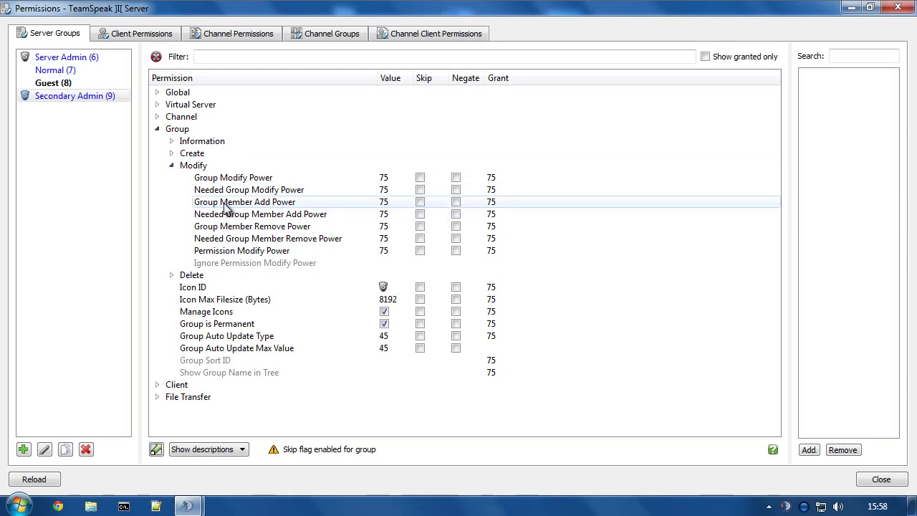
pyautogui.click(247, 203)
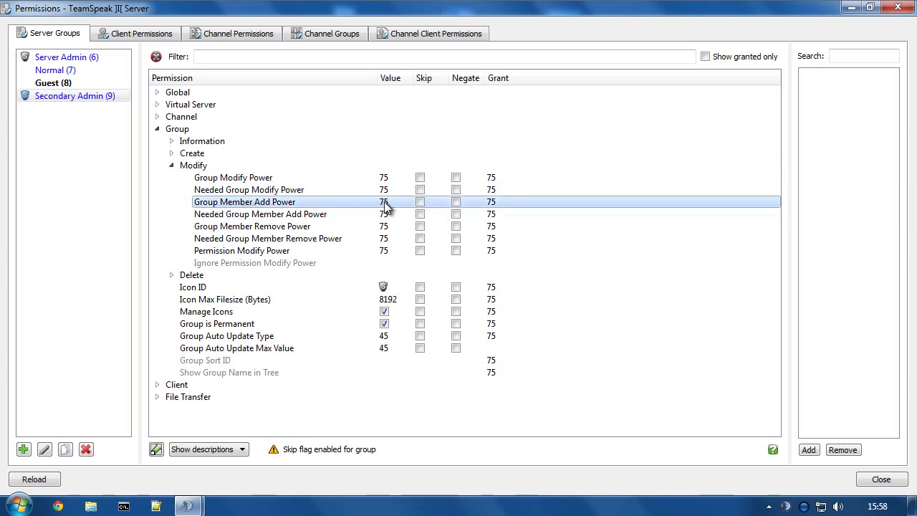
pyautogui.click(43, 96)
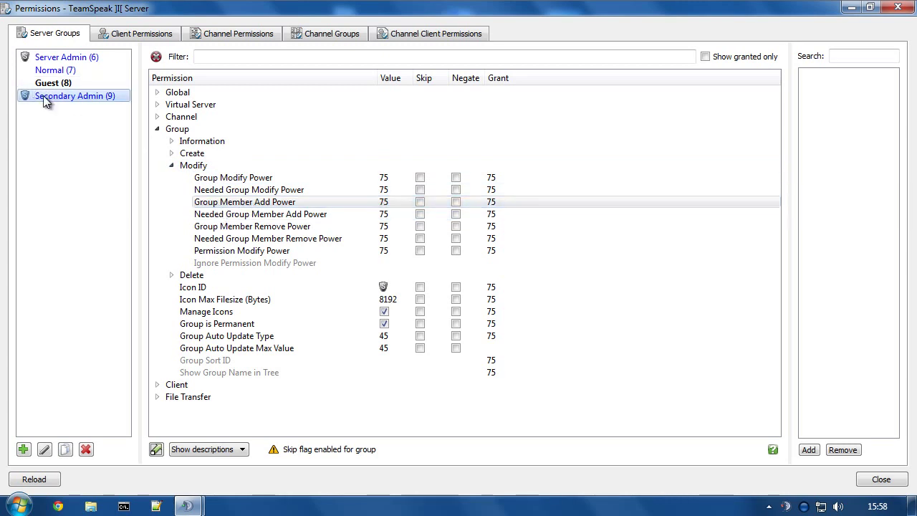
pyautogui.click(382, 201)
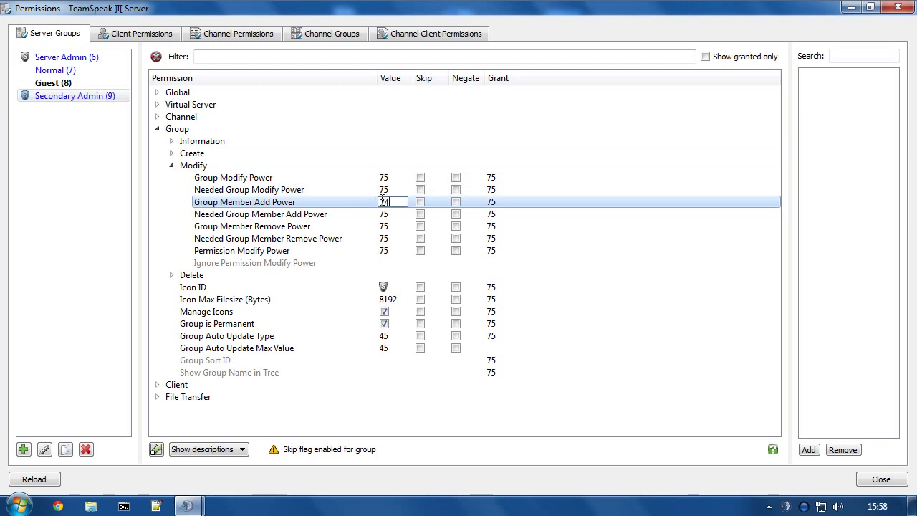
pyautogui.press('Return')
pyautogui.rightClick(499, 206)
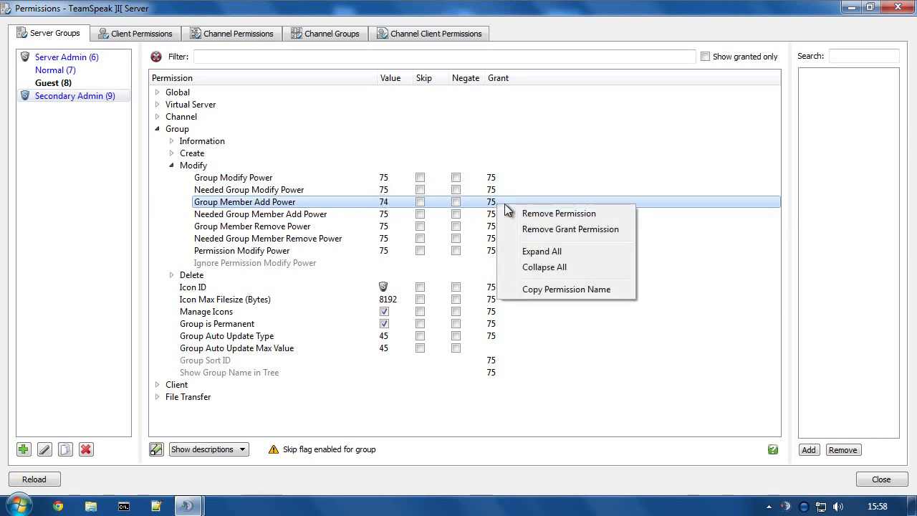
pyautogui.click(566, 229)
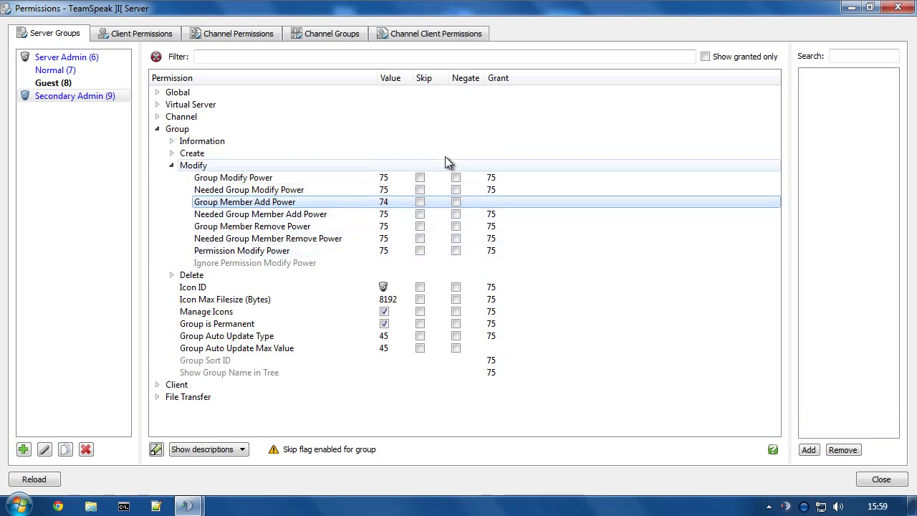
# Set Group Member Remove Power to 74 and remove its grant.
pyautogui.click(240, 228)
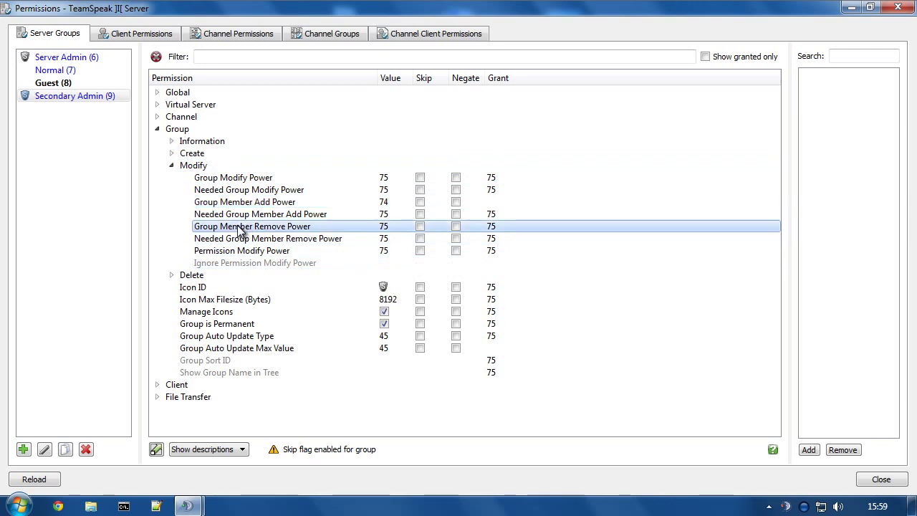
pyautogui.doubleClick(384, 228)
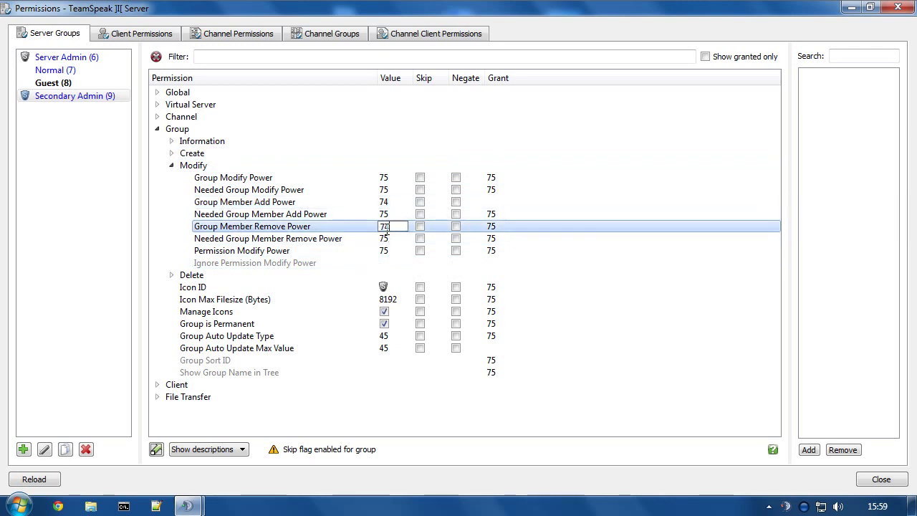
pyautogui.press('Return')
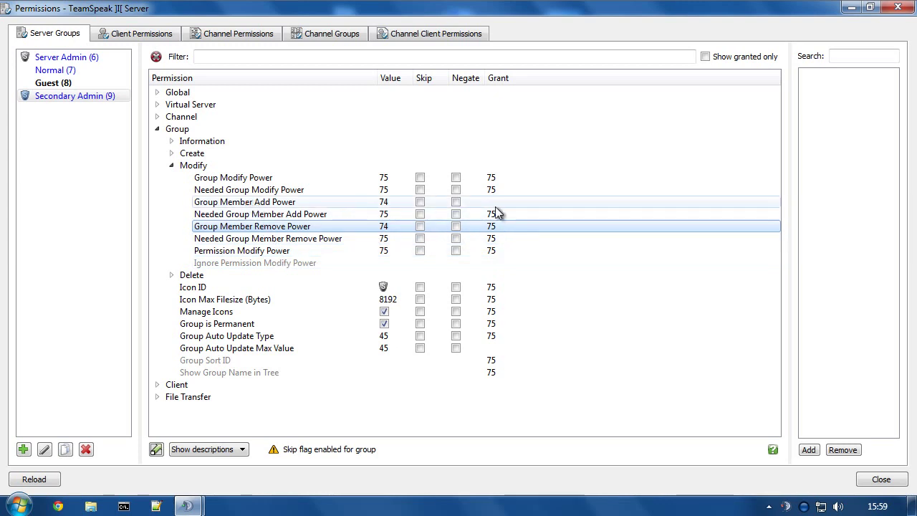
pyautogui.rightClick(493, 228)
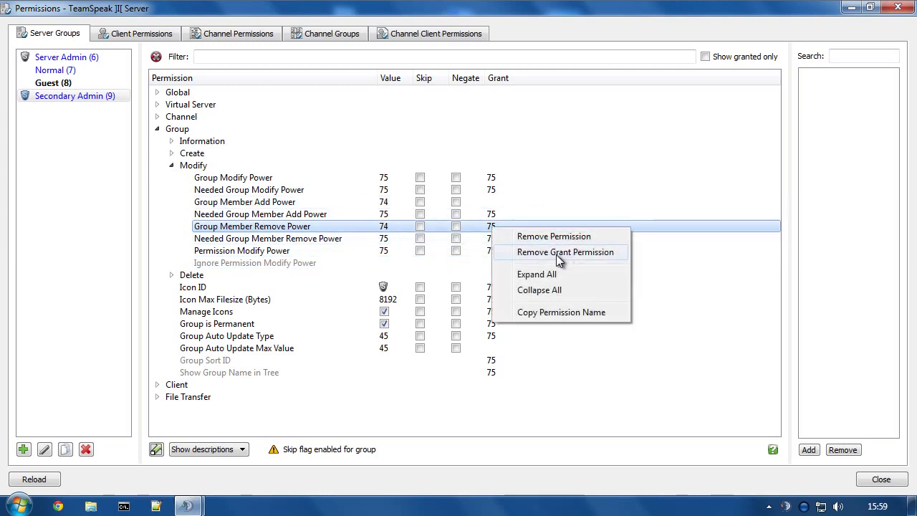
pyautogui.click(553, 254)
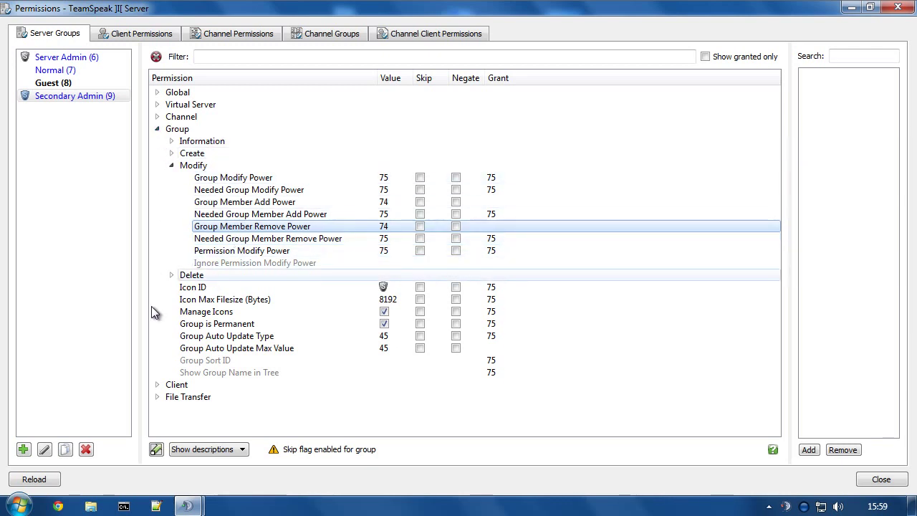
# Under Group Information, revoke View List of Client and Channel Permissions.
pyautogui.click(172, 143)
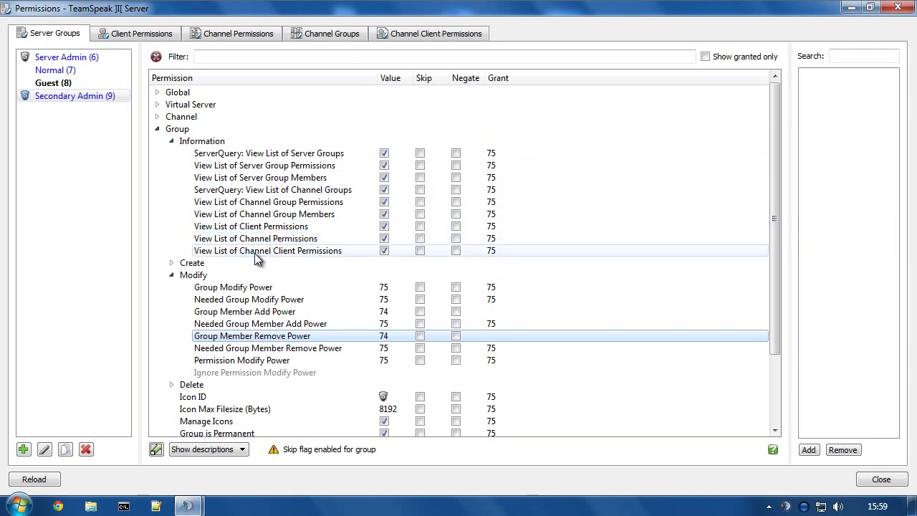
pyautogui.click(384, 226)
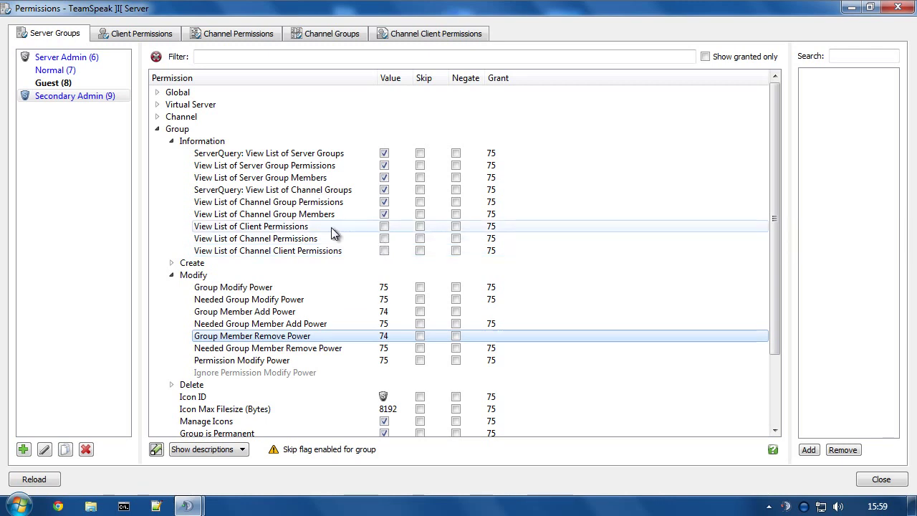
pyautogui.click(272, 239)
pyautogui.click(273, 250)
pyautogui.click(271, 227)
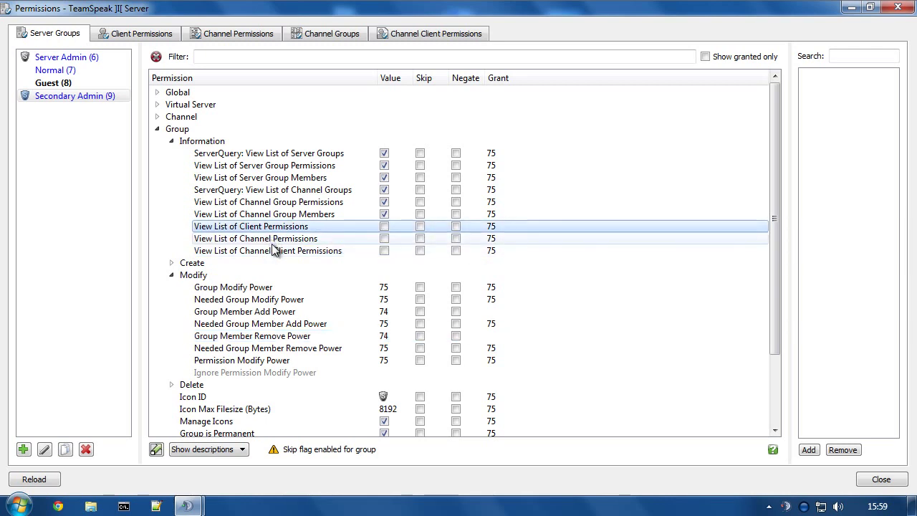
pyautogui.click(272, 240)
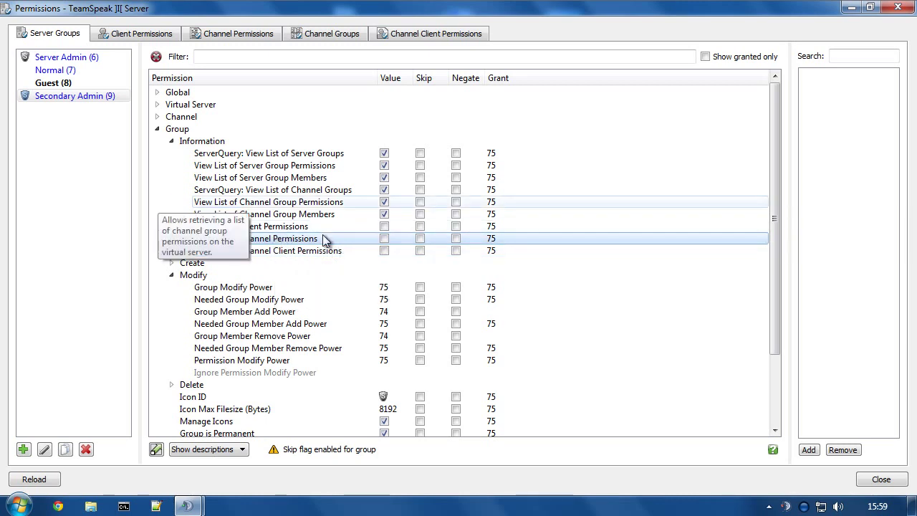
pyautogui.click(157, 129)
# Under Client, set Client Permission Modify Power to 74.
pyautogui.click(157, 141)
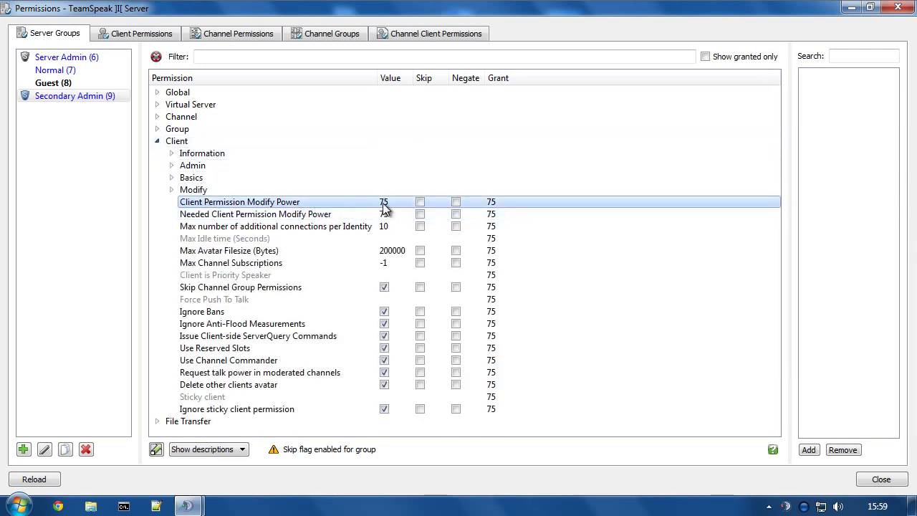
pyautogui.write('74')
pyautogui.press('Return')
# After checking Server Admin's values, set Needed Client Permission Modify Power to 74.
pyautogui.click(59, 57)
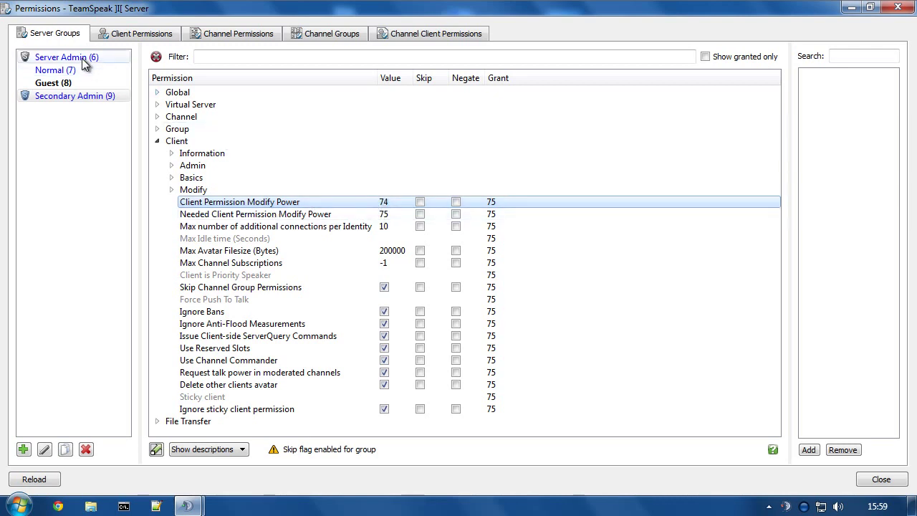
pyautogui.click(387, 215)
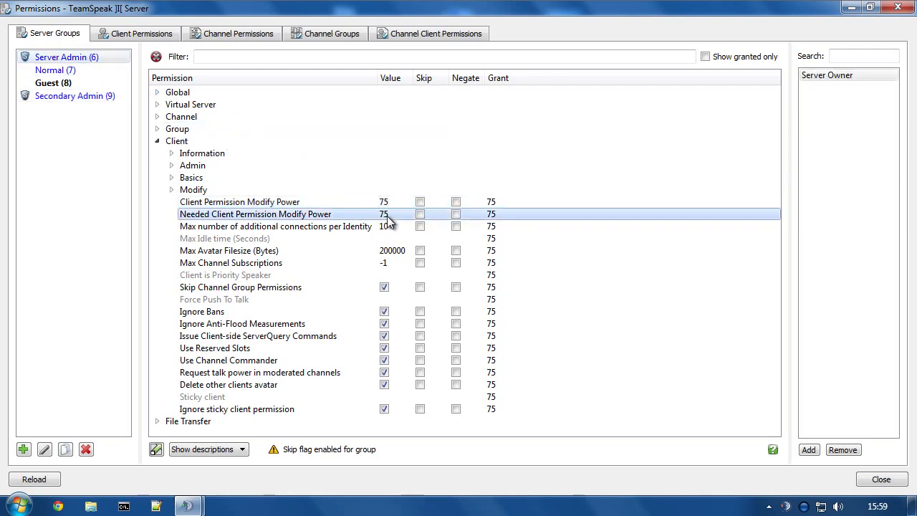
pyautogui.click(383, 202)
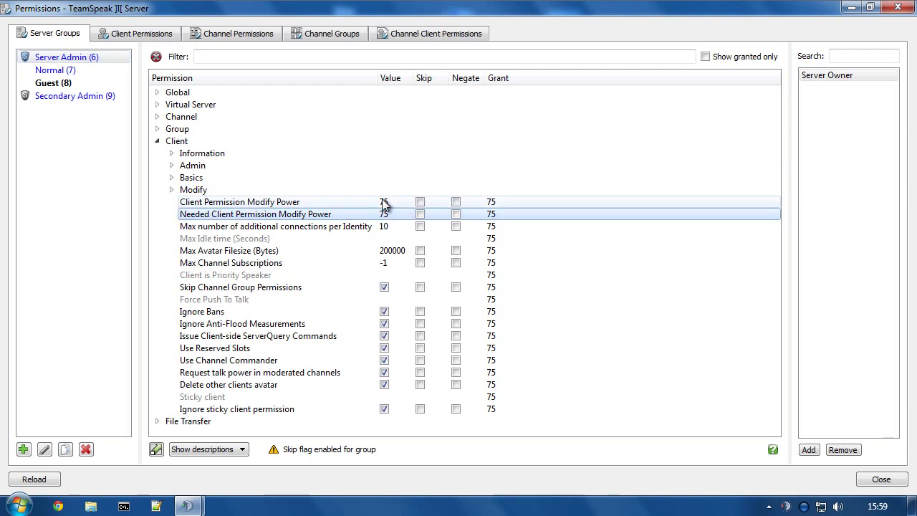
pyautogui.click(57, 96)
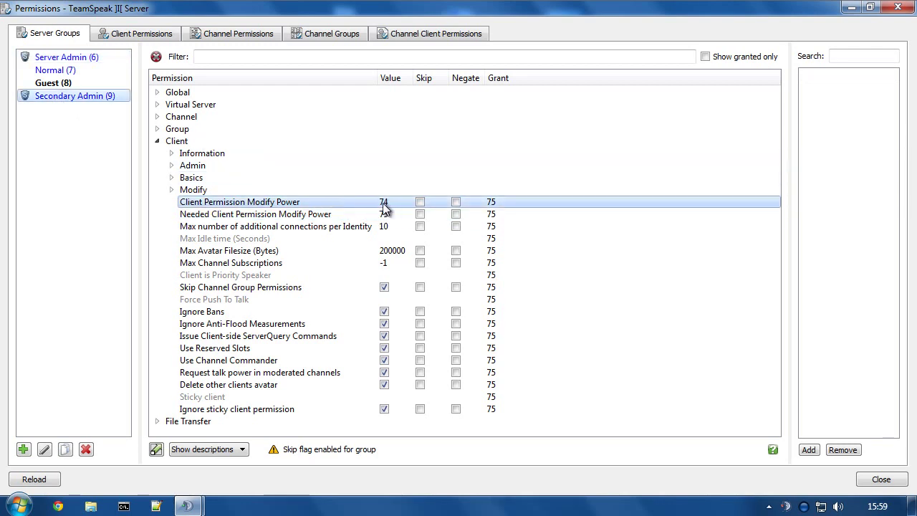
pyautogui.doubleClick(383, 214)
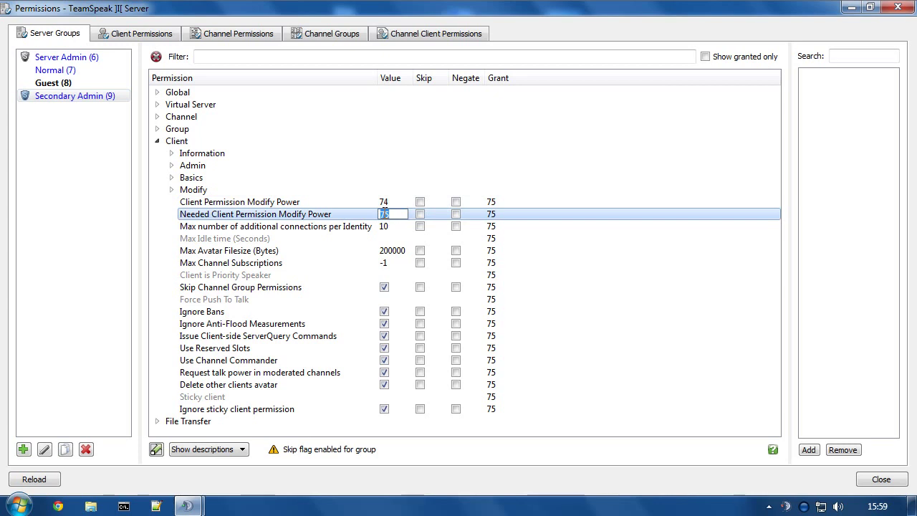
pyautogui.write('74')
pyautogui.press('Return')
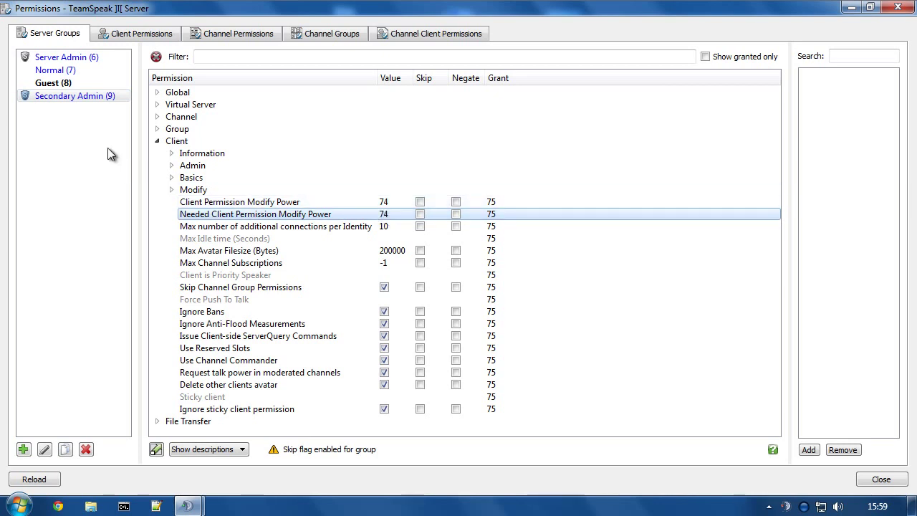
pyautogui.click(91, 96)
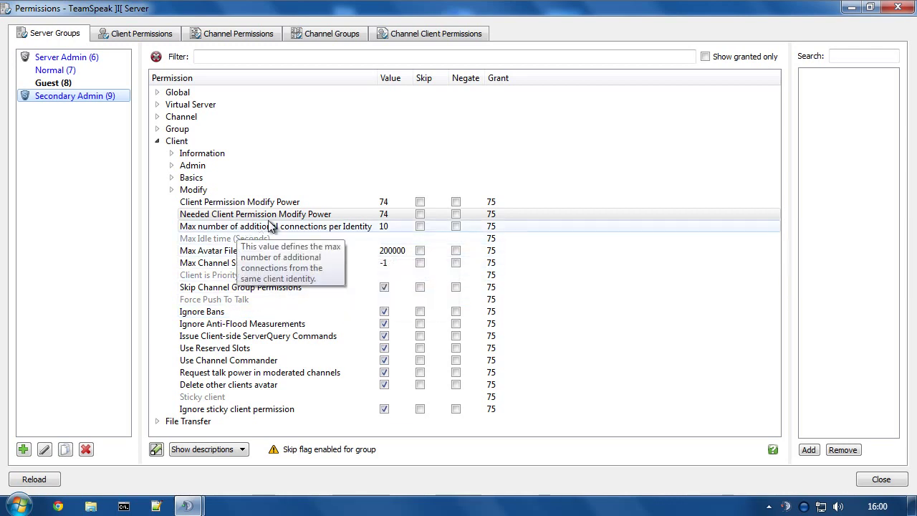
# Filter the permission list by 'serverq' to show the ServerQuery permissions.
pyautogui.click(233, 58)
pyautogui.write('crea')
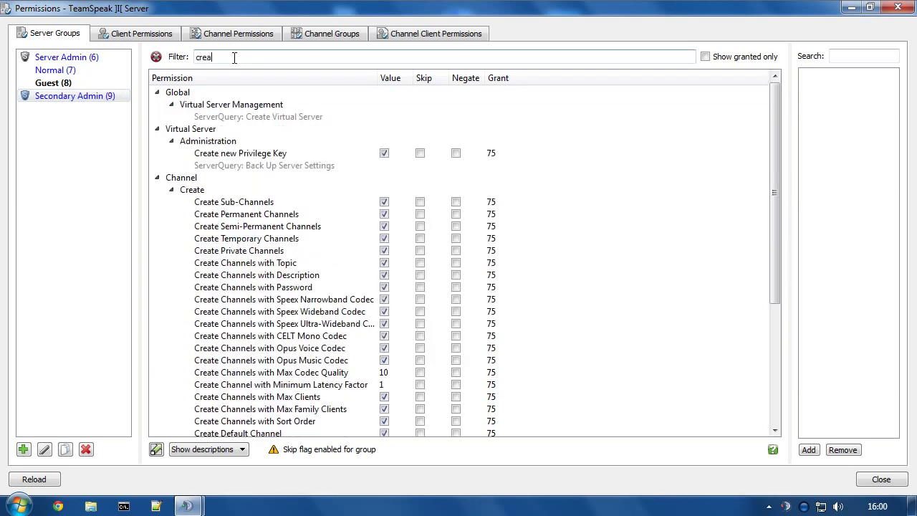
pyautogui.write('te ser')
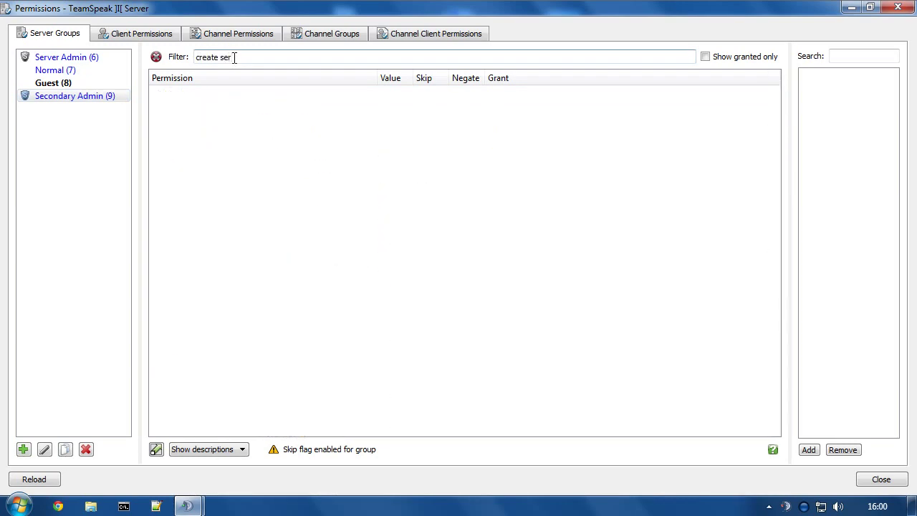
pyautogui.press('BackSpace')
pyautogui.press('BackSpace')
pyautogui.press('BackSpace')
pyautogui.press('BackSpace')
pyautogui.press('BackSpace')
pyautogui.press('BackSpace')
pyautogui.press('BackSpace')
pyautogui.press('BackSpace')
pyautogui.press('BackSpace')
pyautogui.press('BackSpace')
pyautogui.write('server')
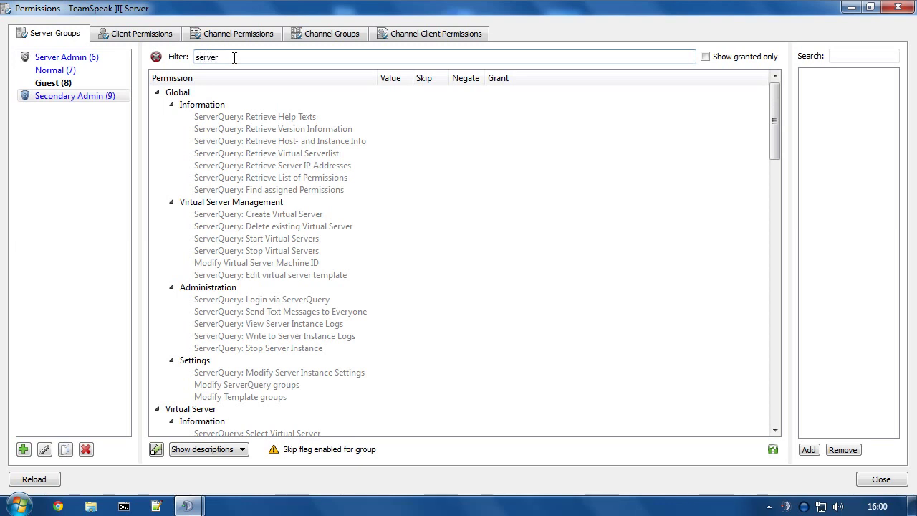
pyautogui.write('query')
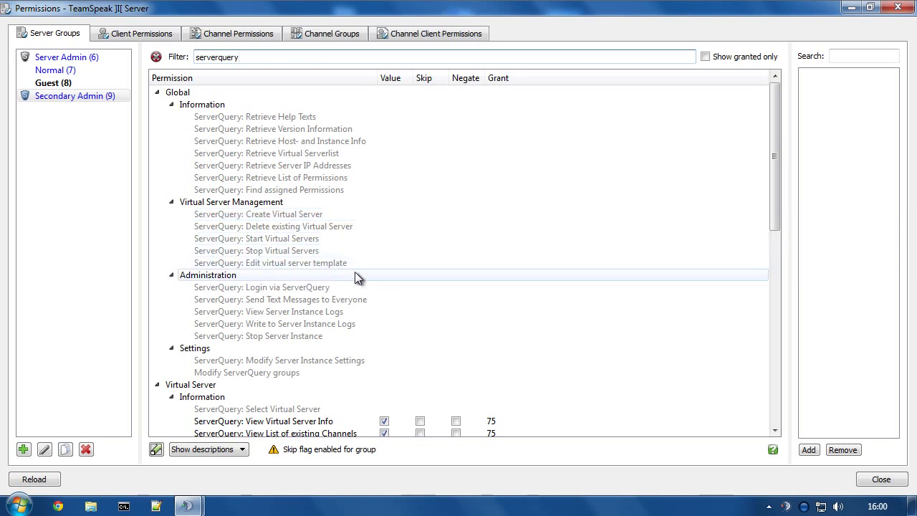
pyautogui.click(297, 287)
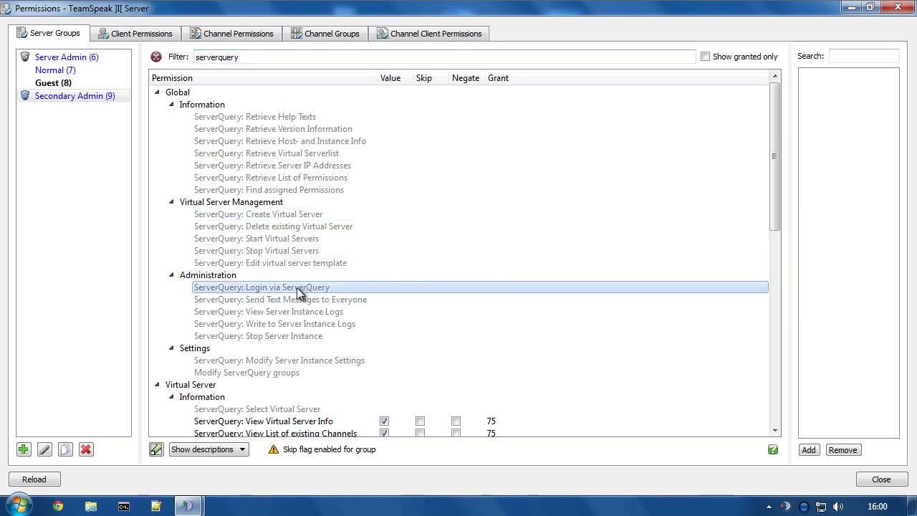
pyautogui.moveTo(775, 149); pyautogui.dragTo(779, 249)
# Revoke Secondary Admin's Create a ServerQuery Account permission and remove its 75 grant.
pyautogui.click(66, 96)
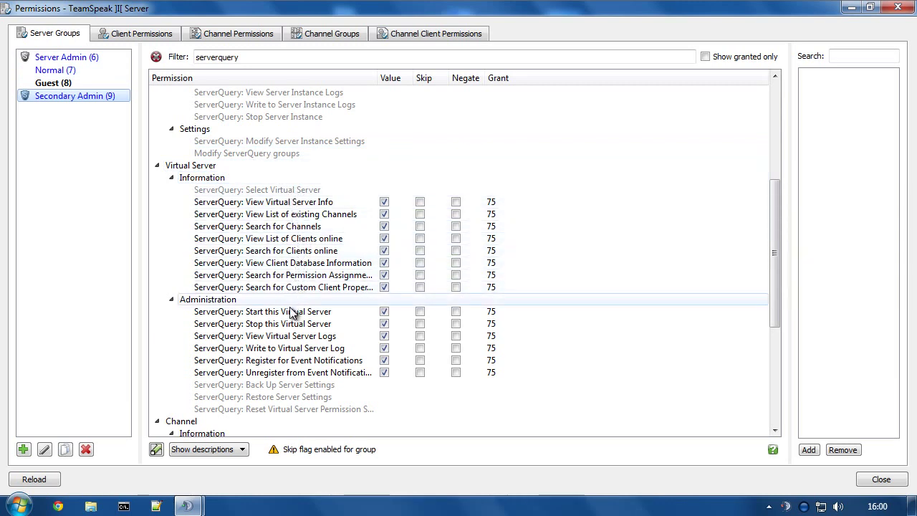
pyautogui.moveTo(772, 320); pyautogui.dragTo(788, 417)
pyautogui.click(297, 386)
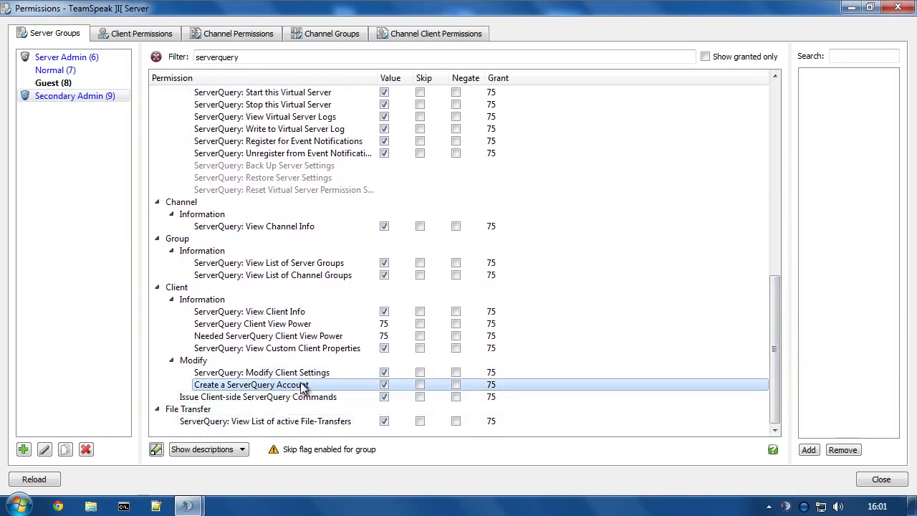
pyautogui.click(386, 384)
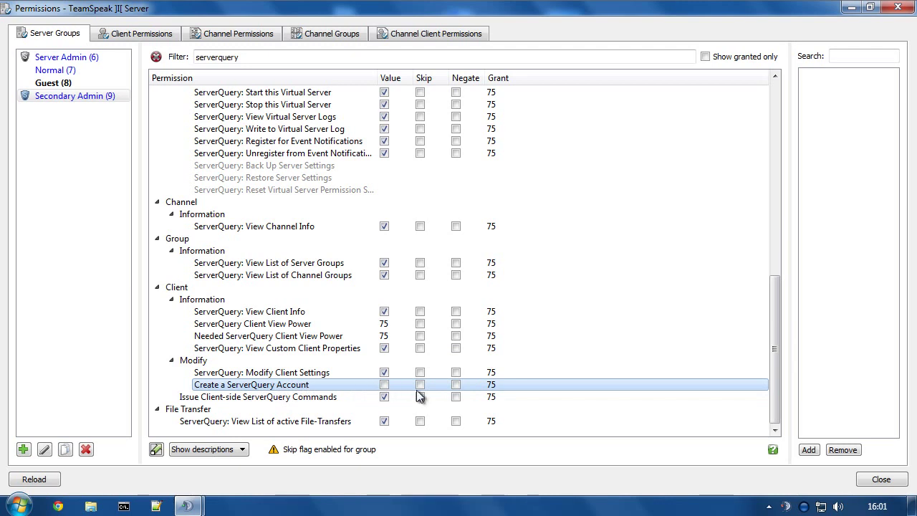
pyautogui.rightClick(487, 385)
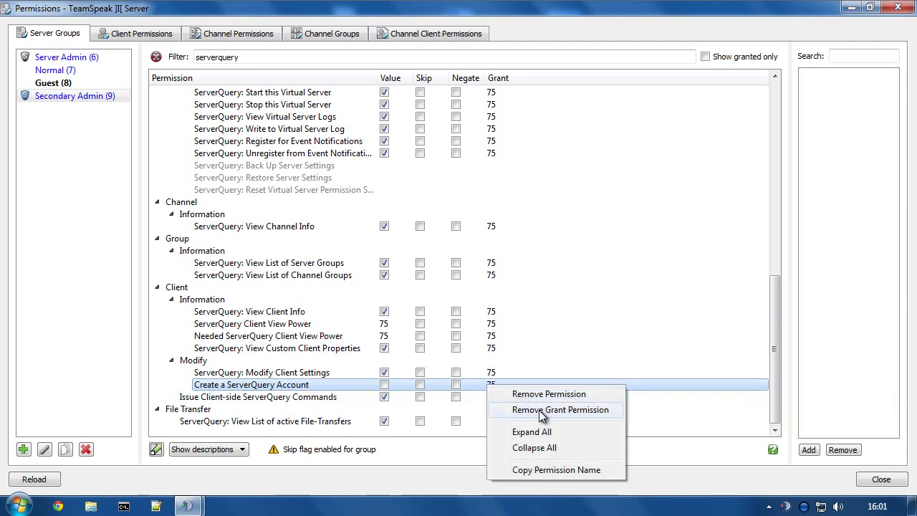
pyautogui.click(542, 412)
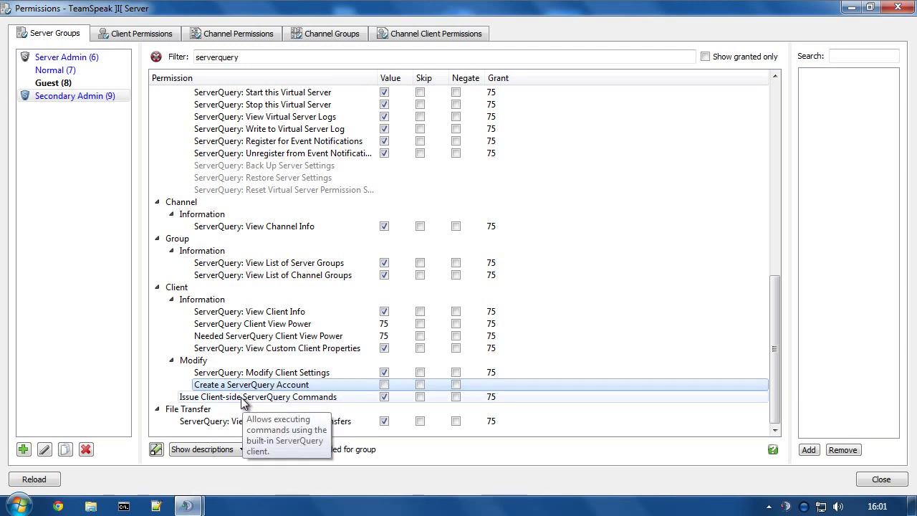
# Compare with Server Admin, then clear the 'serverquery' filter for Secondary Admin.
pyautogui.click(48, 59)
pyautogui.scroll(5, 300, 209)
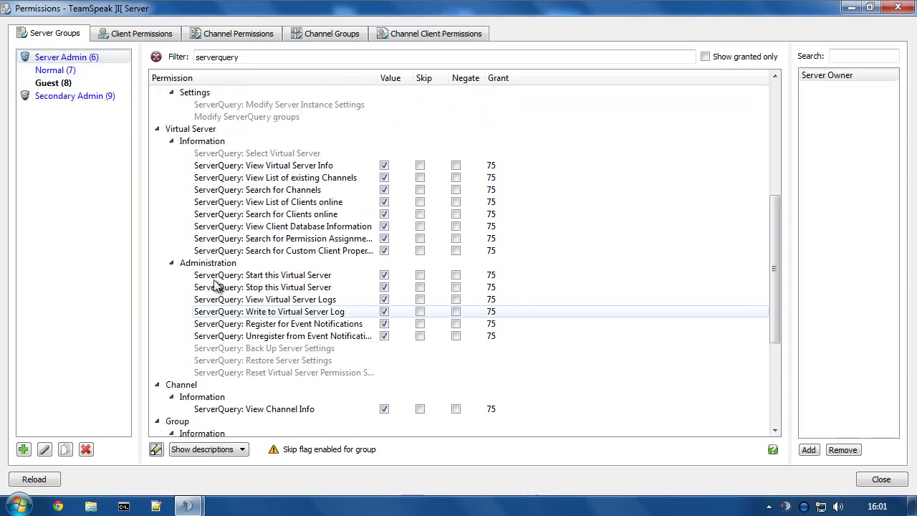
pyautogui.click(35, 96)
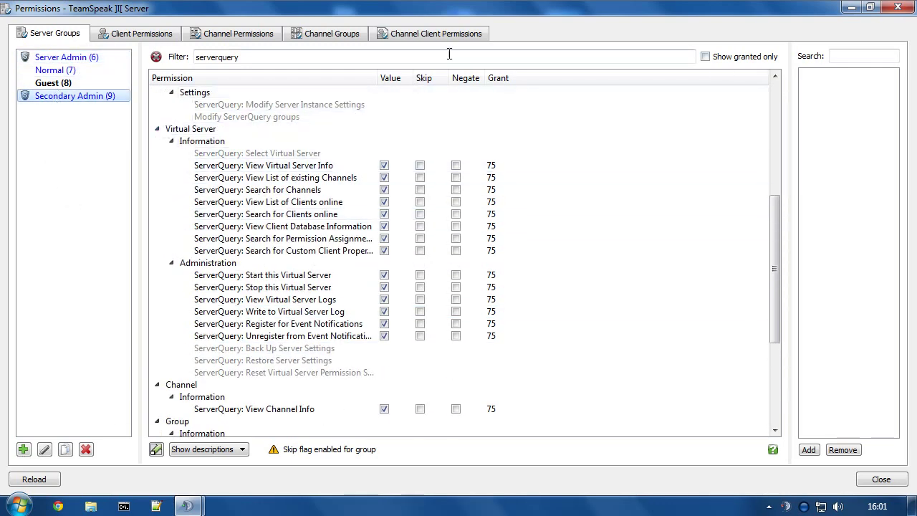
pyautogui.click(156, 56)
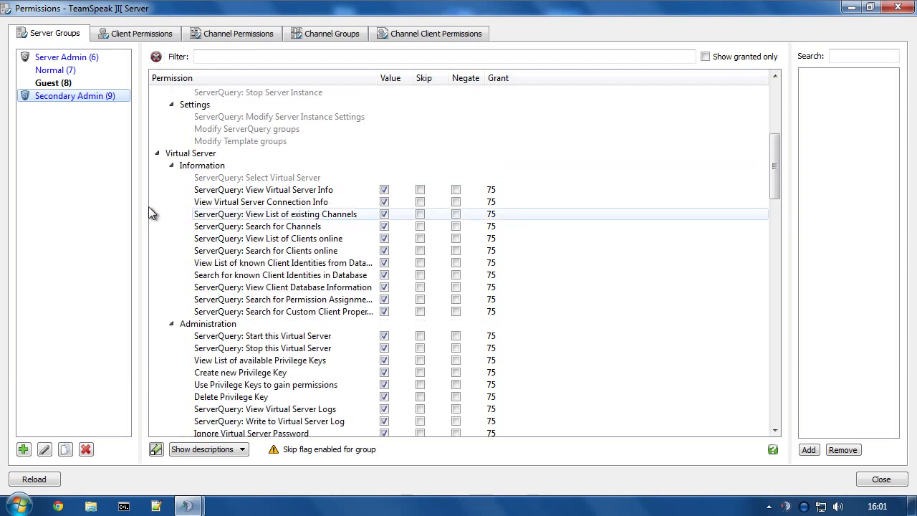
pyautogui.click(157, 151)
# Under Group > Modify, confirm Group Member Add Power is 74 against Server Admin's values.
pyautogui.click(156, 311)
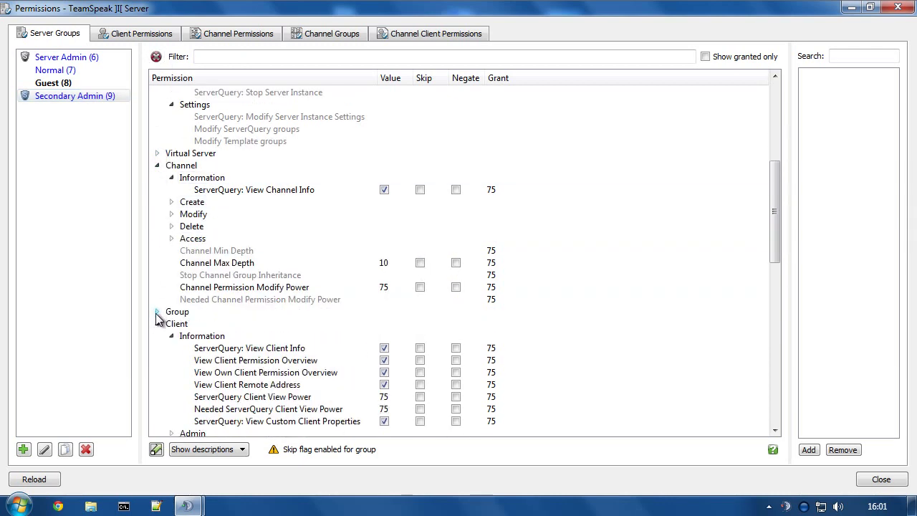
pyautogui.click(156, 312)
pyautogui.click(172, 324)
pyautogui.click(171, 349)
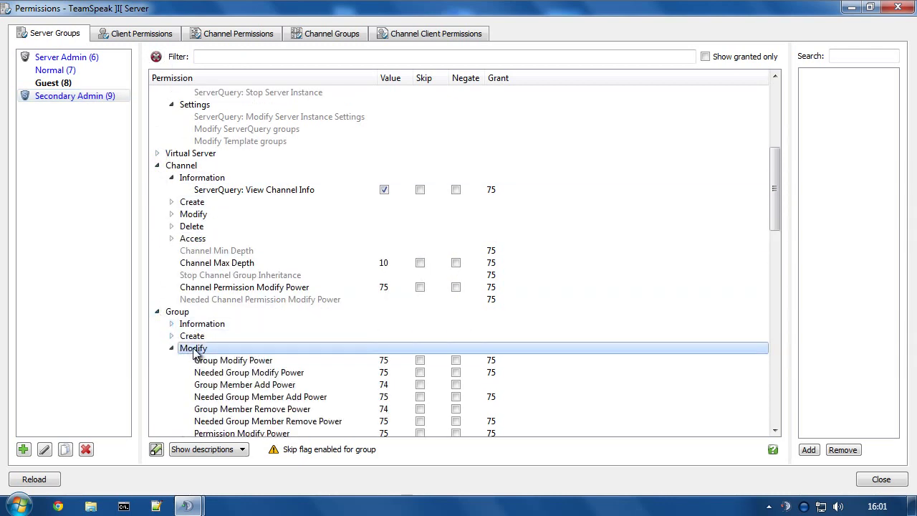
pyautogui.click(298, 387)
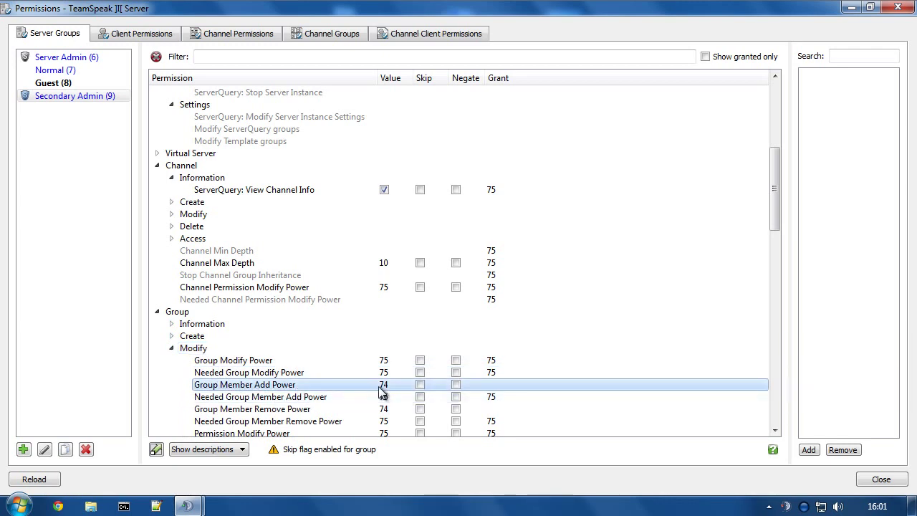
pyautogui.click(44, 58)
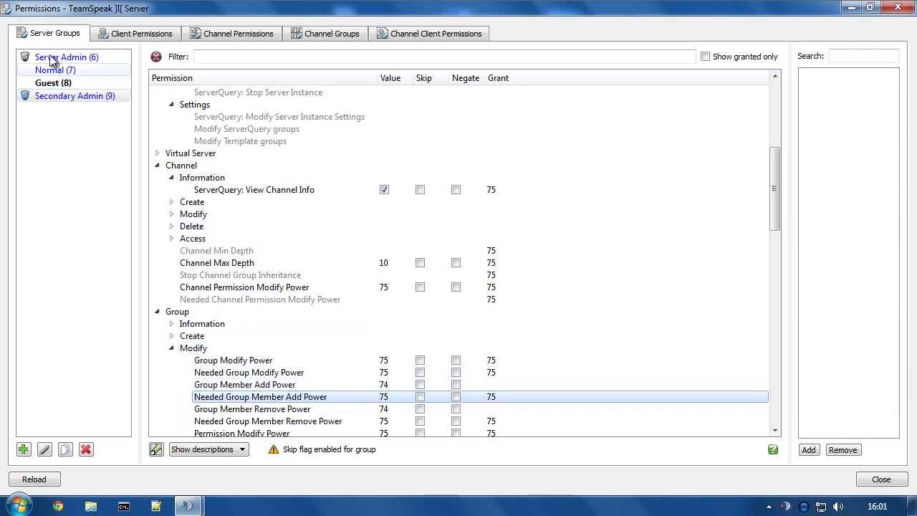
pyautogui.click(74, 97)
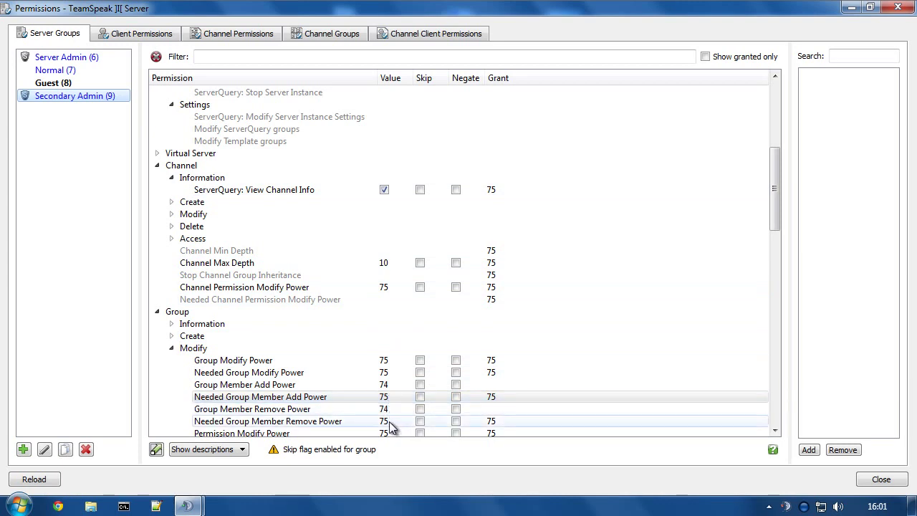
pyautogui.click(387, 399)
pyautogui.click(380, 384)
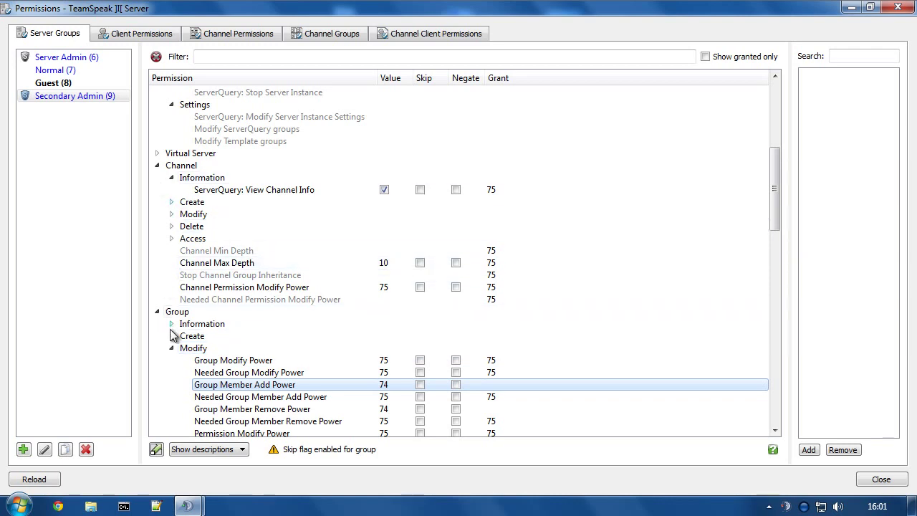
# Filter the permissions by 'dele' and review the Delete complaint permissions.
pyautogui.click(216, 57)
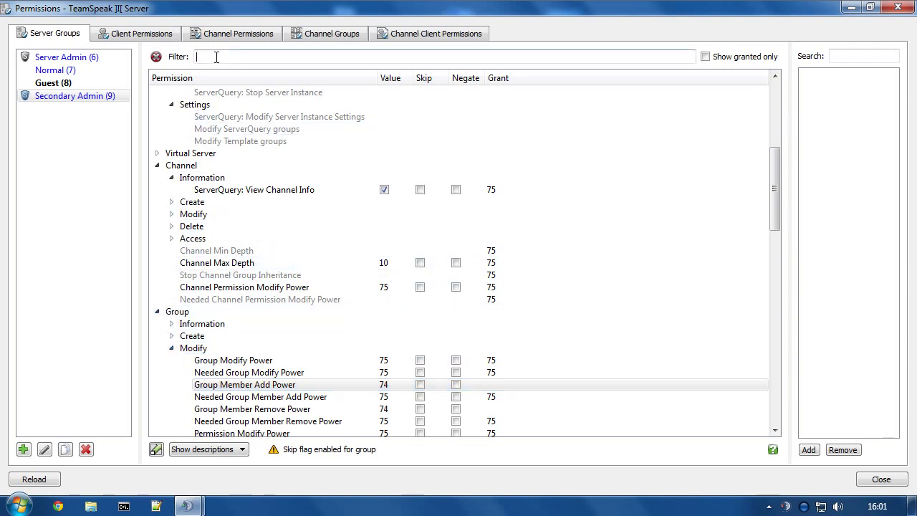
pyautogui.write('delete')
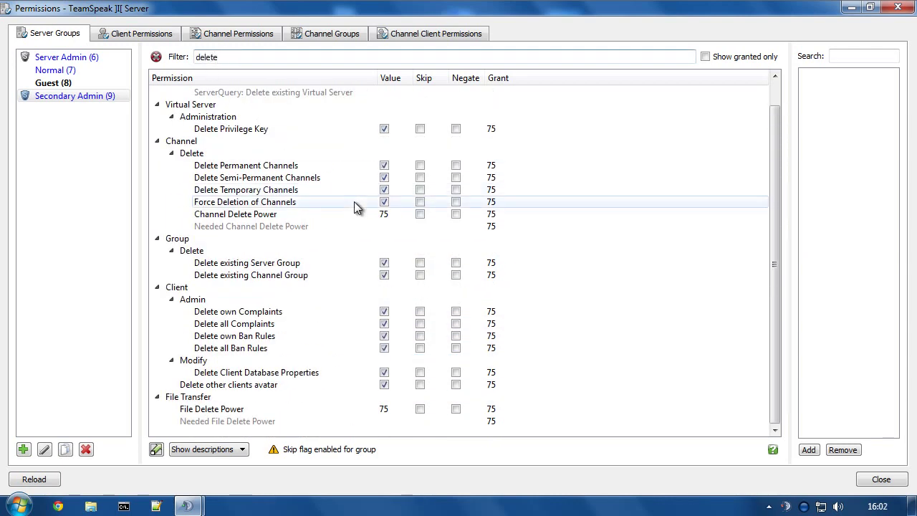
pyautogui.scroll(1, 242, 205)
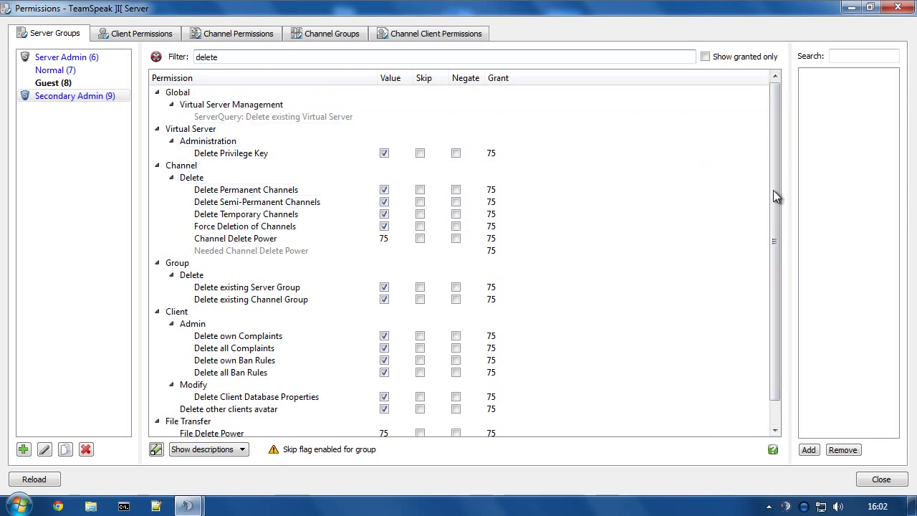
pyautogui.moveTo(773, 189); pyautogui.dragTo(774, 214)
pyautogui.click(251, 314)
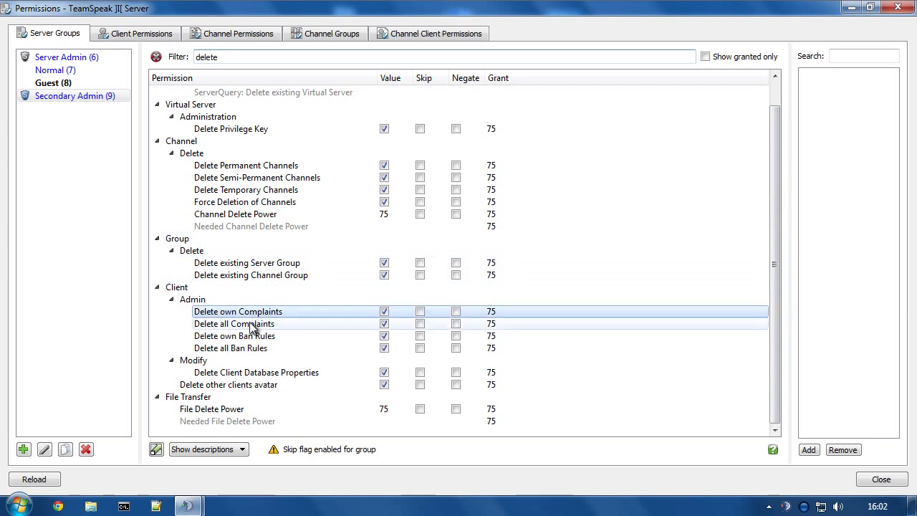
pyautogui.click(240, 323)
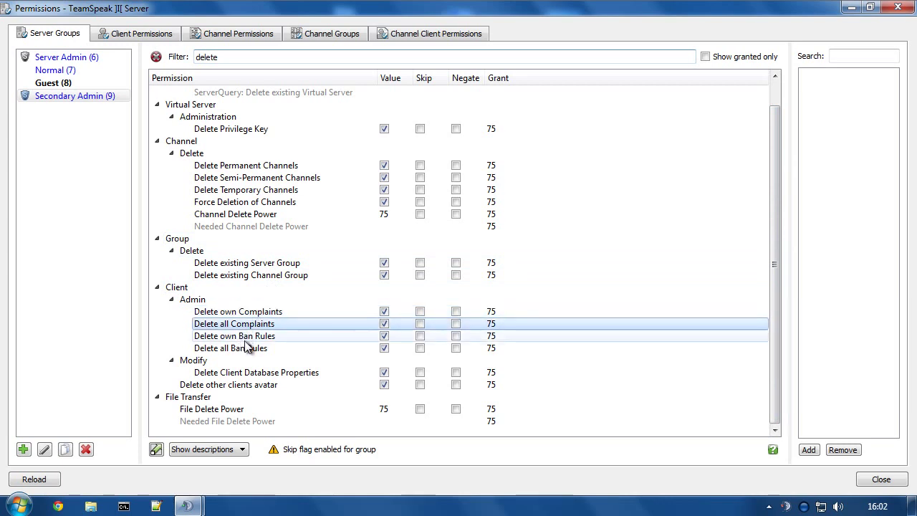
# Remove Delete Client Database Properties and its grant, then close the permissions window.
pyautogui.click(247, 374)
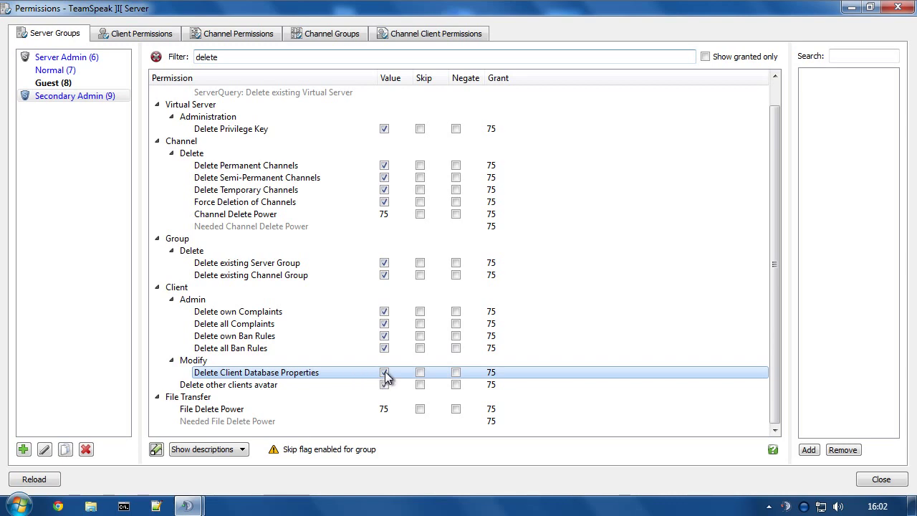
pyautogui.rightClick(495, 372)
pyautogui.click(555, 398)
pyautogui.click(383, 373)
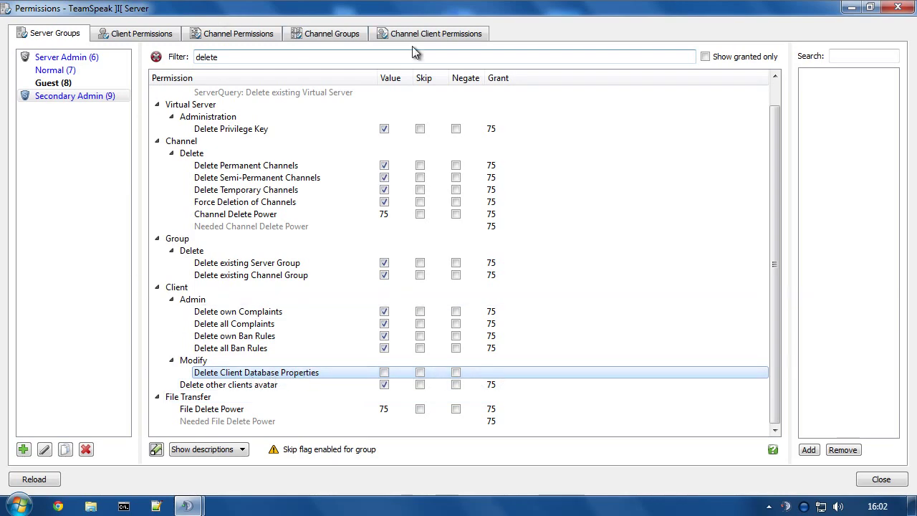
pyautogui.click(901, 9)
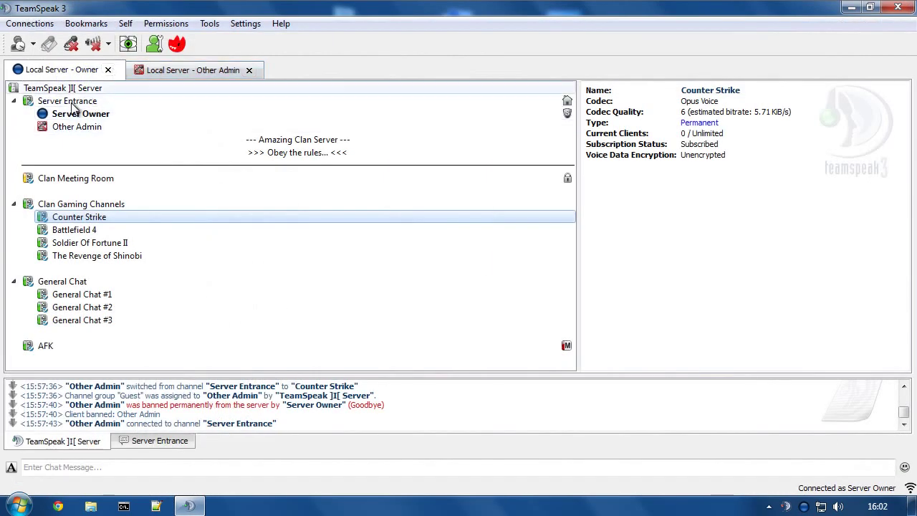
pyautogui.click(166, 23)
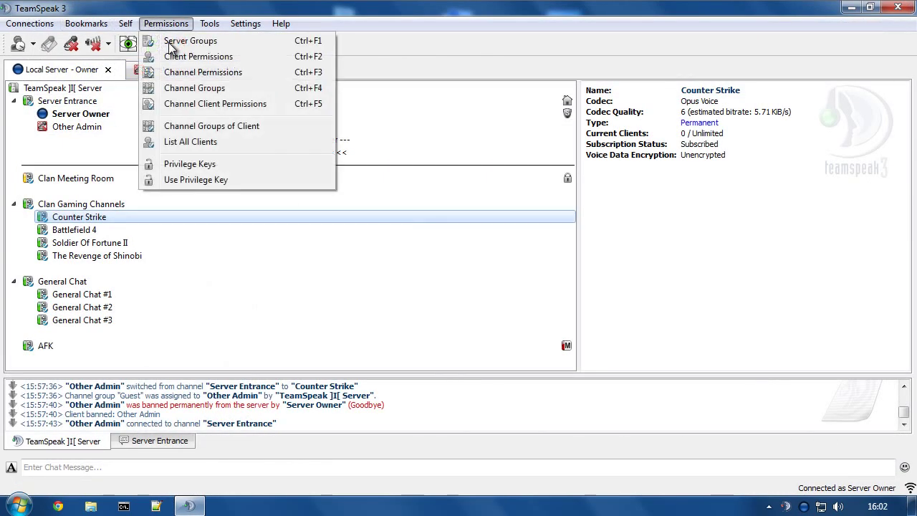
pyautogui.click(181, 144)
pyautogui.click(279, 132)
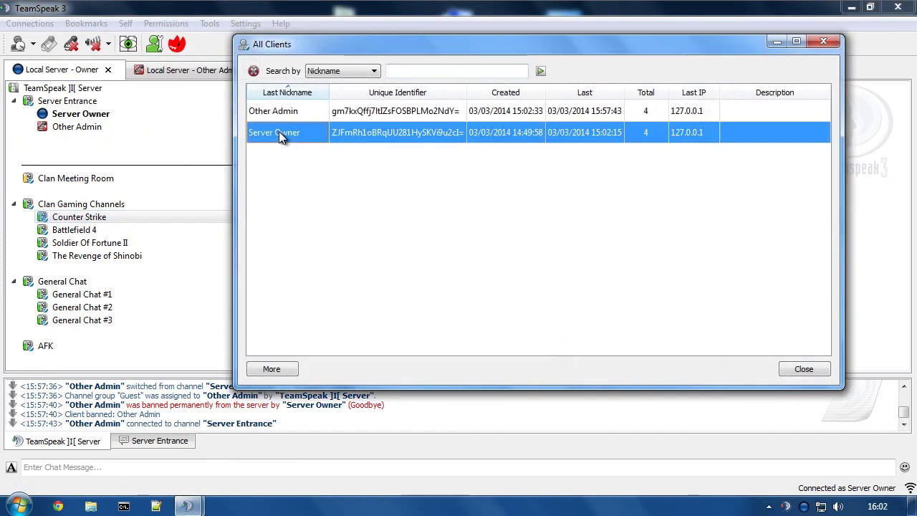
pyautogui.rightClick(279, 132)
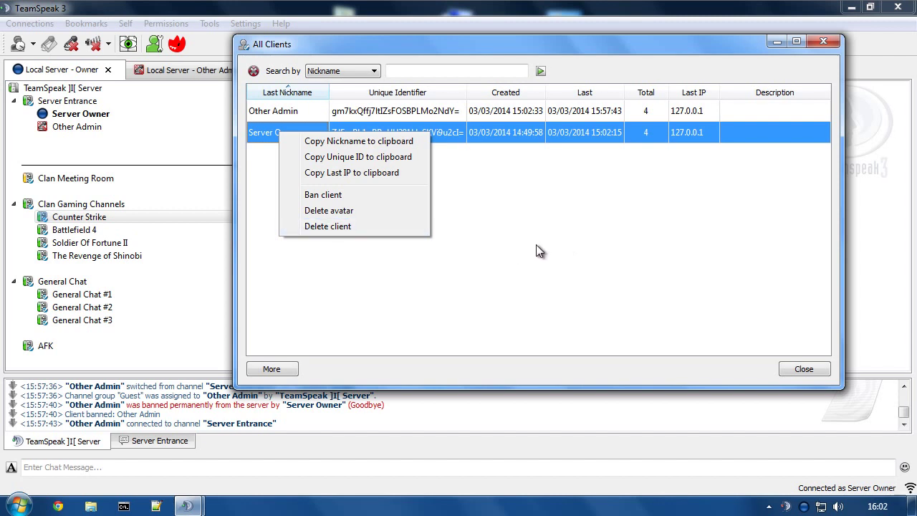
pyautogui.click(804, 369)
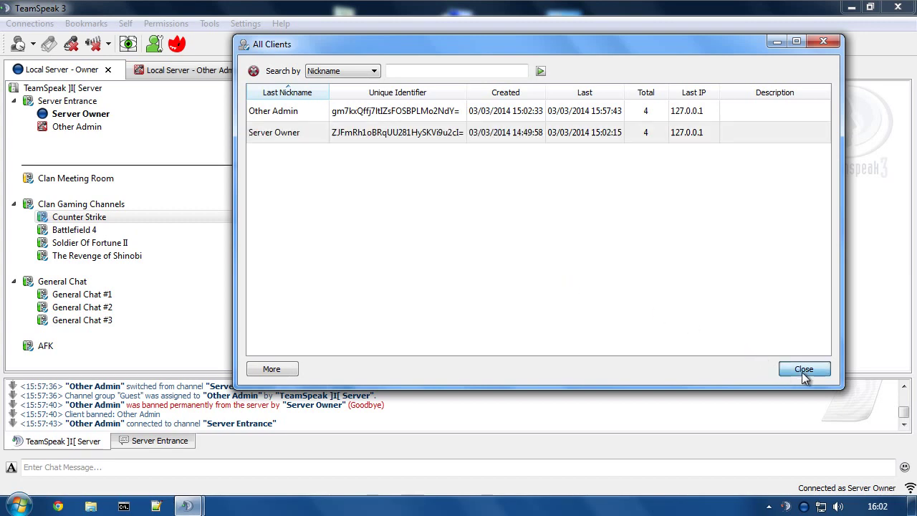